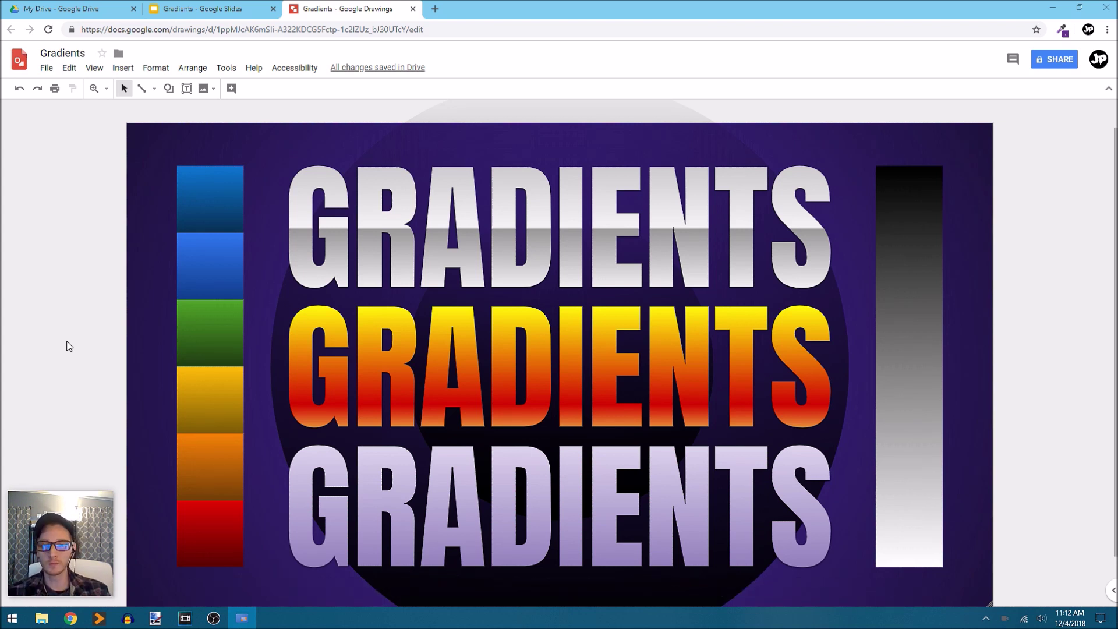
Switch from Google Drawings to the blank Gradients presentation with Ctrl+Shift+Tab
key("ctrl+shift+Tab")
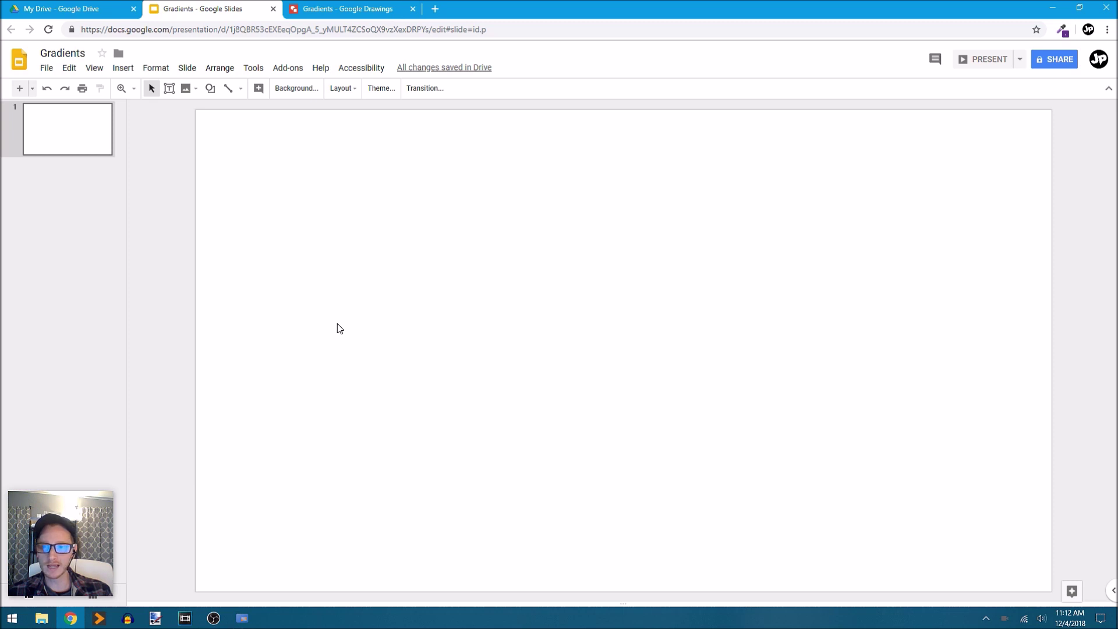
Draw a square rectangle on the slide
left_click(211, 92)
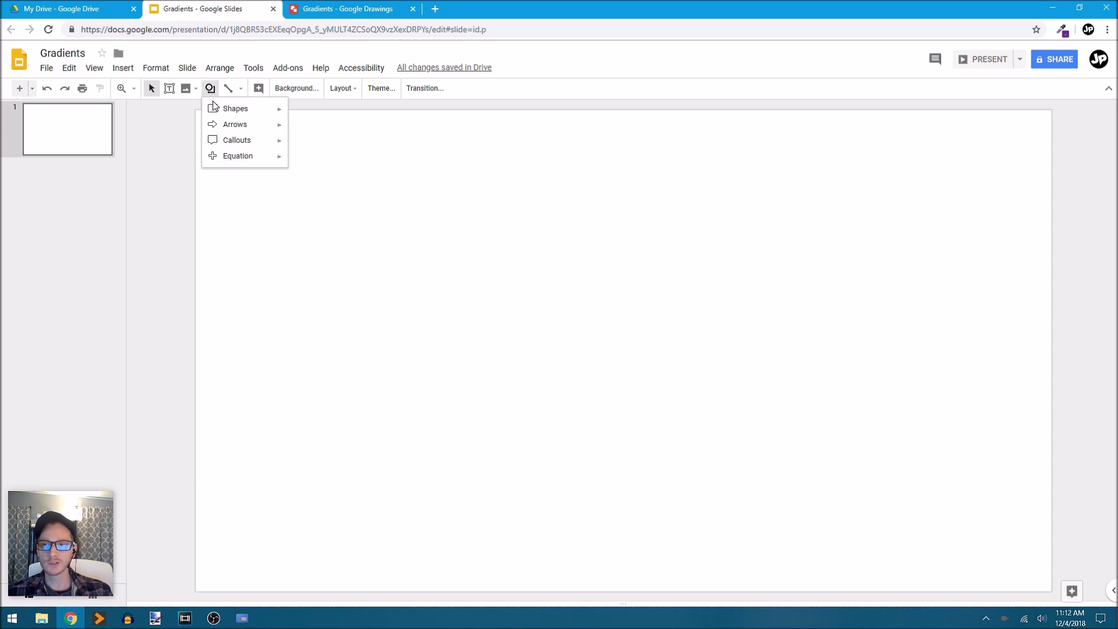
mouse_move(214, 108)
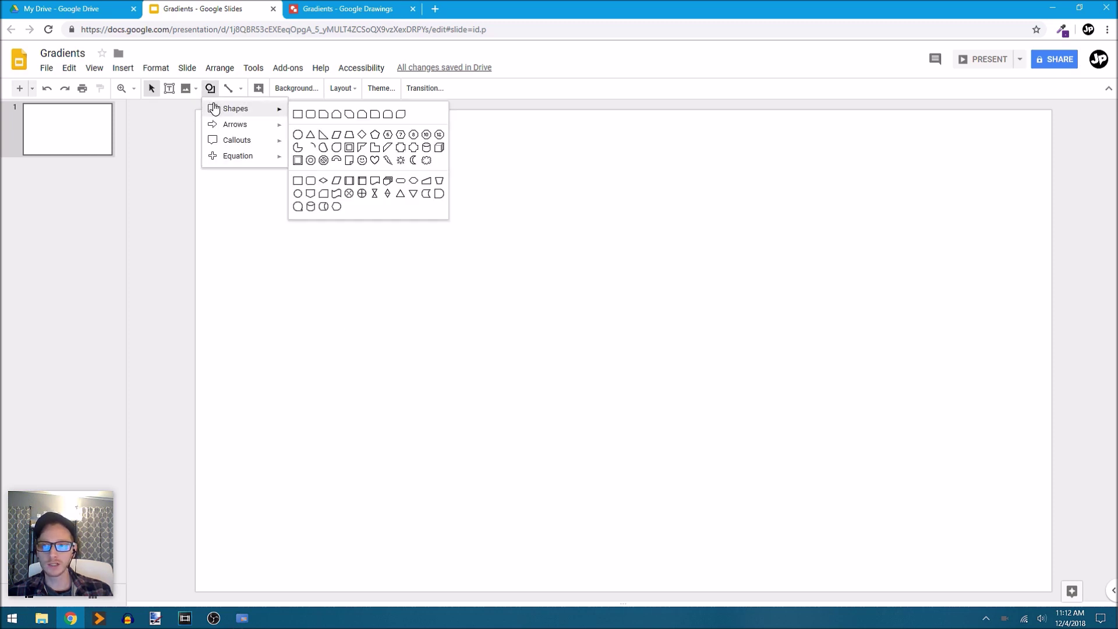
left_click(297, 114)
left_click_drag(272, 224, 439, 391)
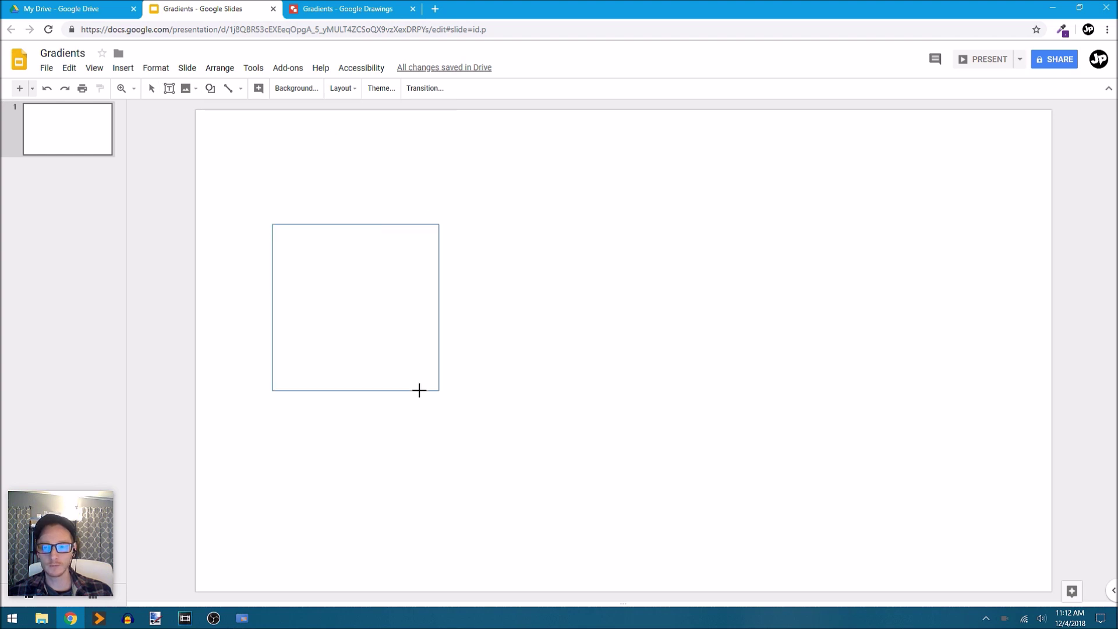
Change the square's outline colour and bring up its gradient fill presets
left_click(278, 89)
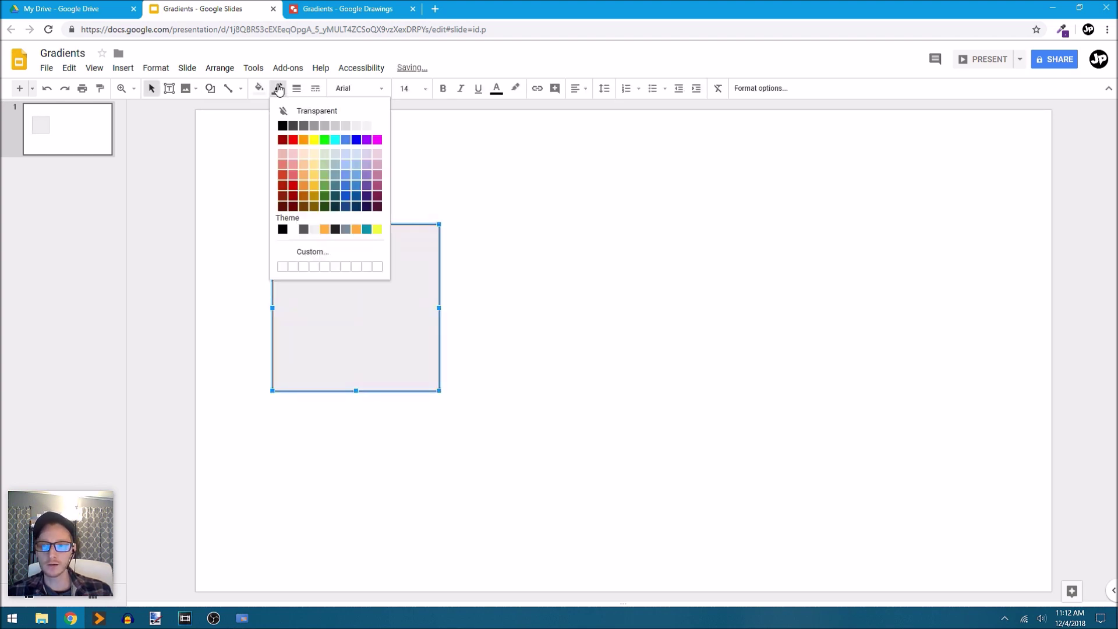
left_click(285, 112)
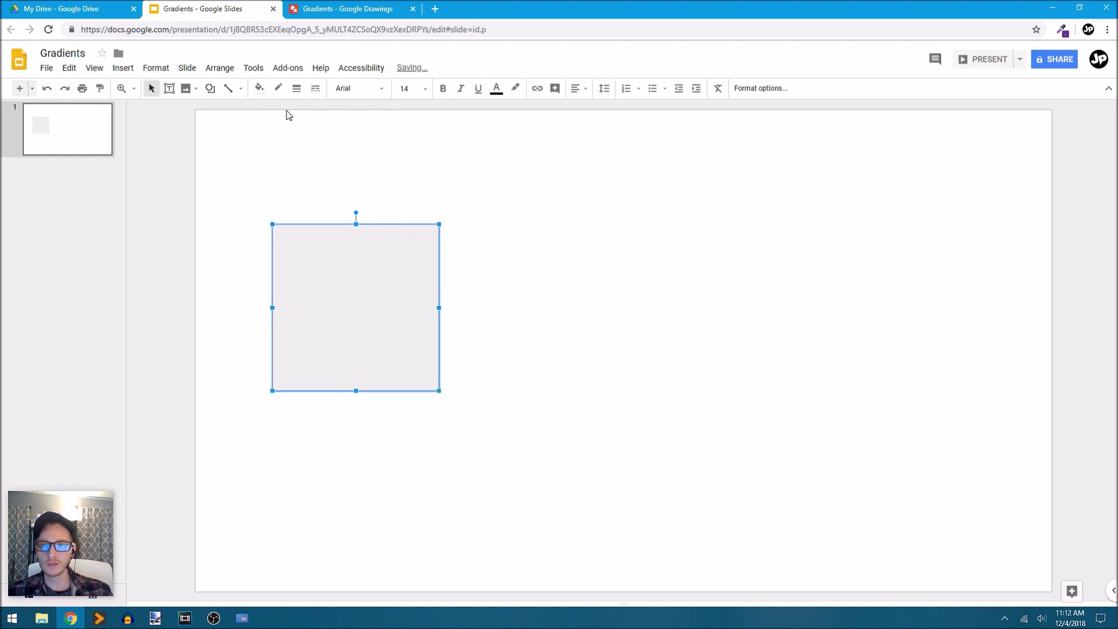
left_click(256, 89)
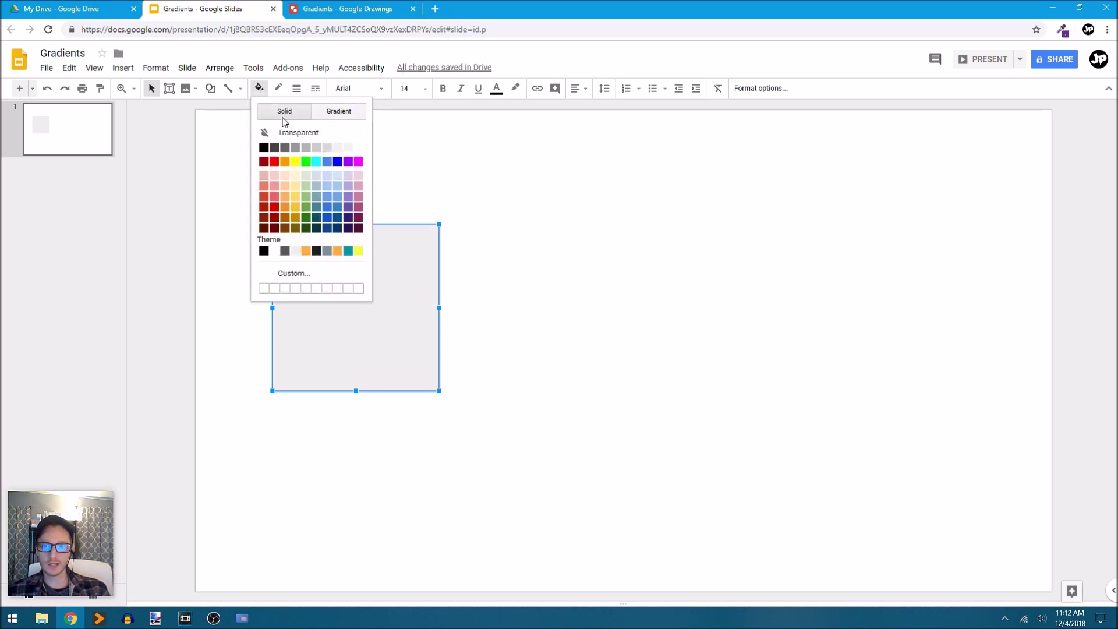
left_click(348, 113)
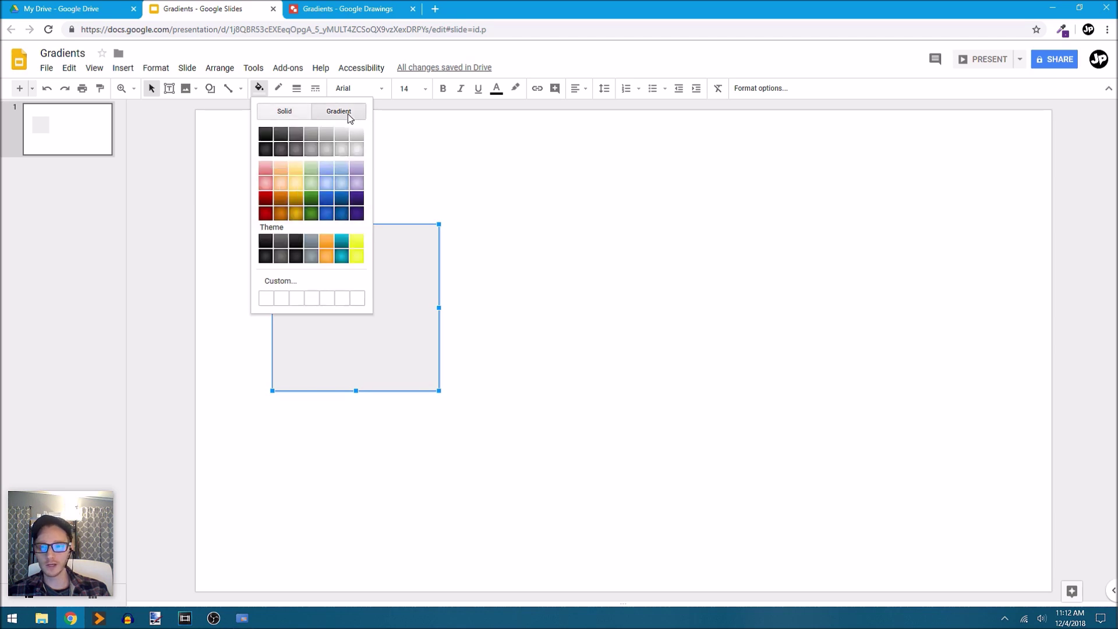
left_click(282, 286)
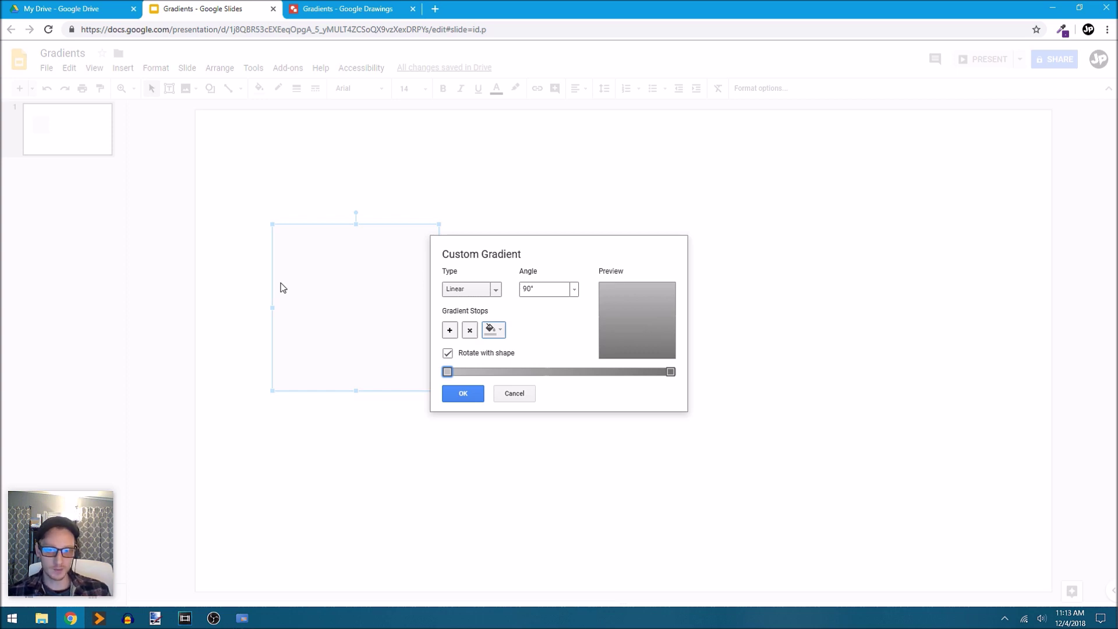
Keep the square's custom gradient type as Linear at 90°
left_click(495, 290)
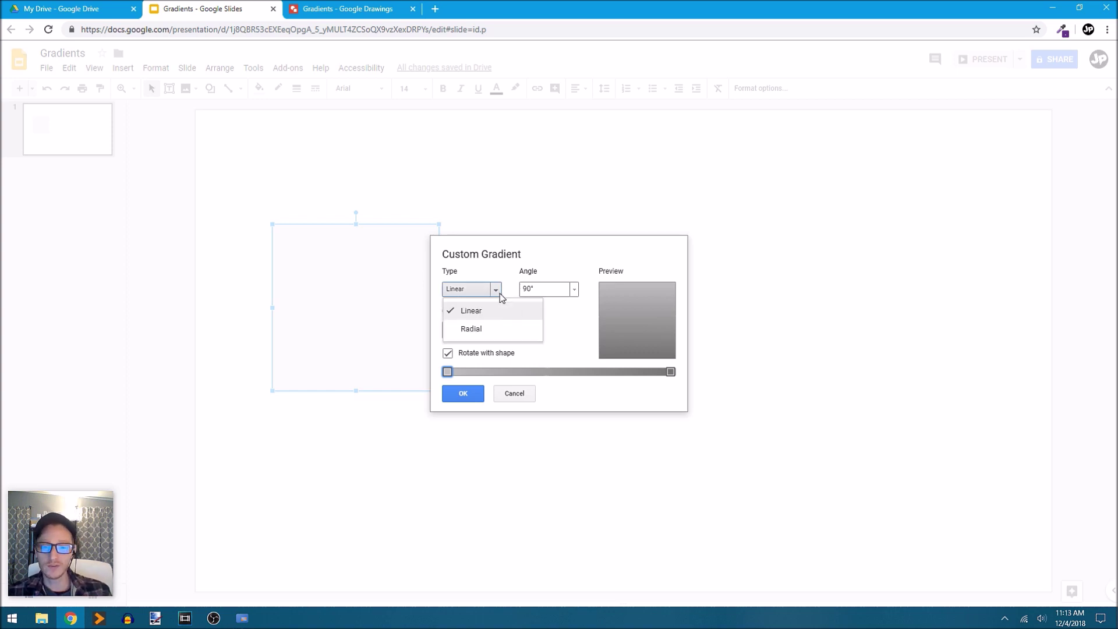
left_click(499, 296)
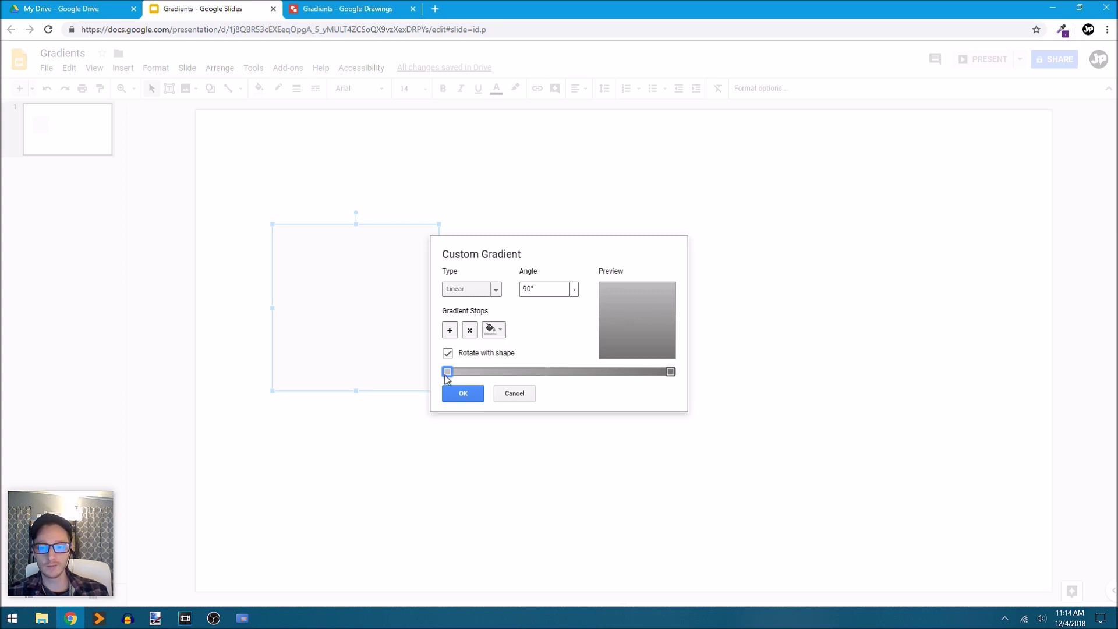
Fill the square with a black-to-white gradient, black at top and white at bottom
left_click(492, 330)
left_click(495, 368)
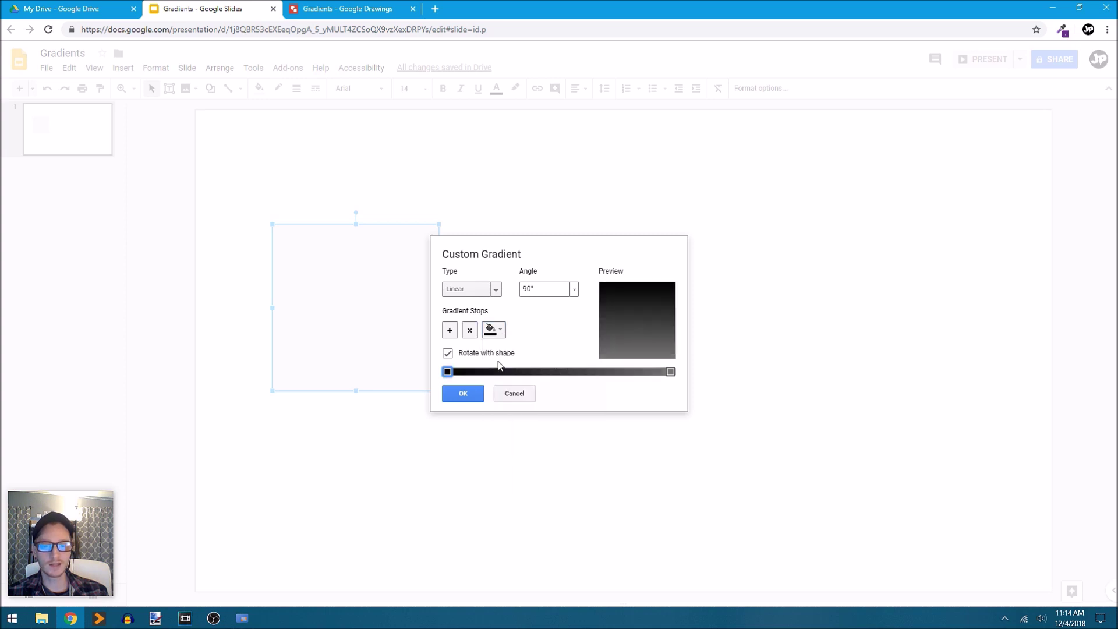
left_click(670, 372)
left_click(499, 334)
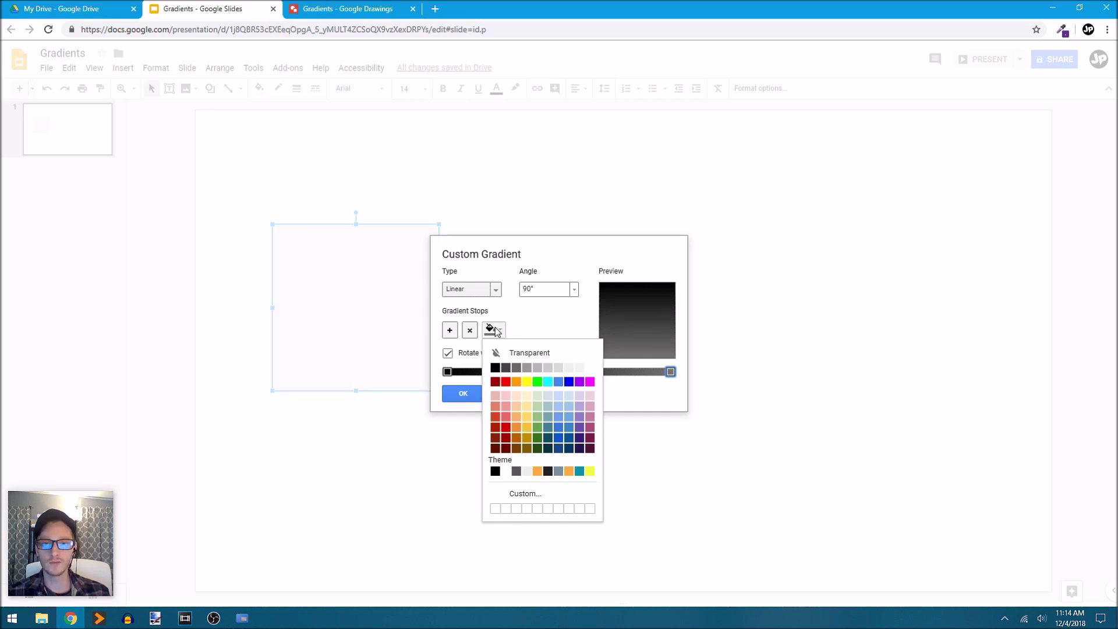
left_click(591, 368)
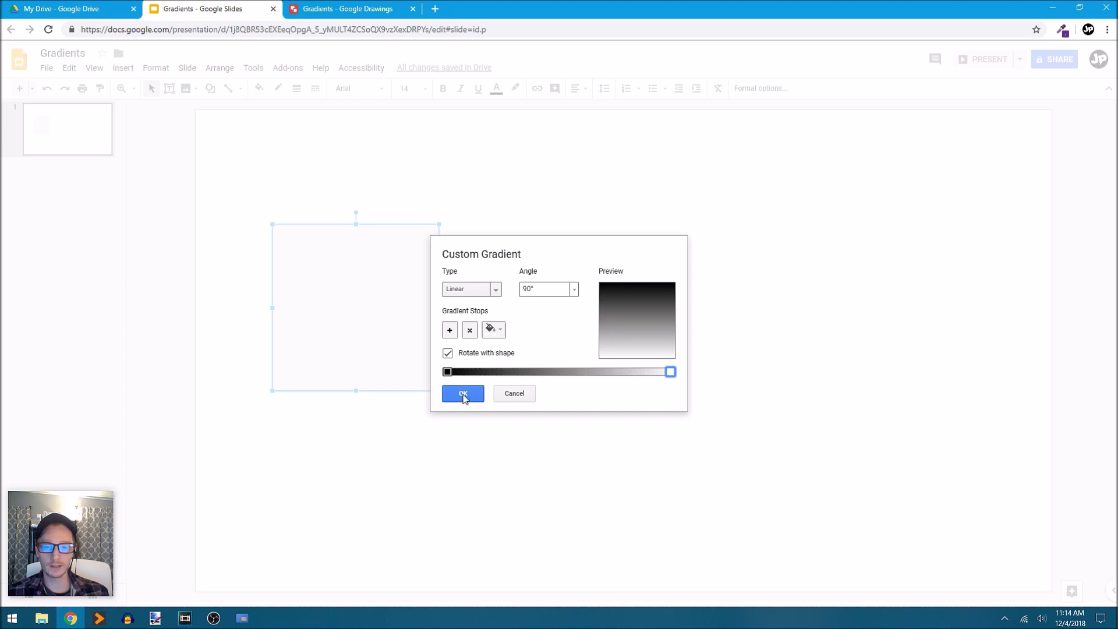
key("Return")
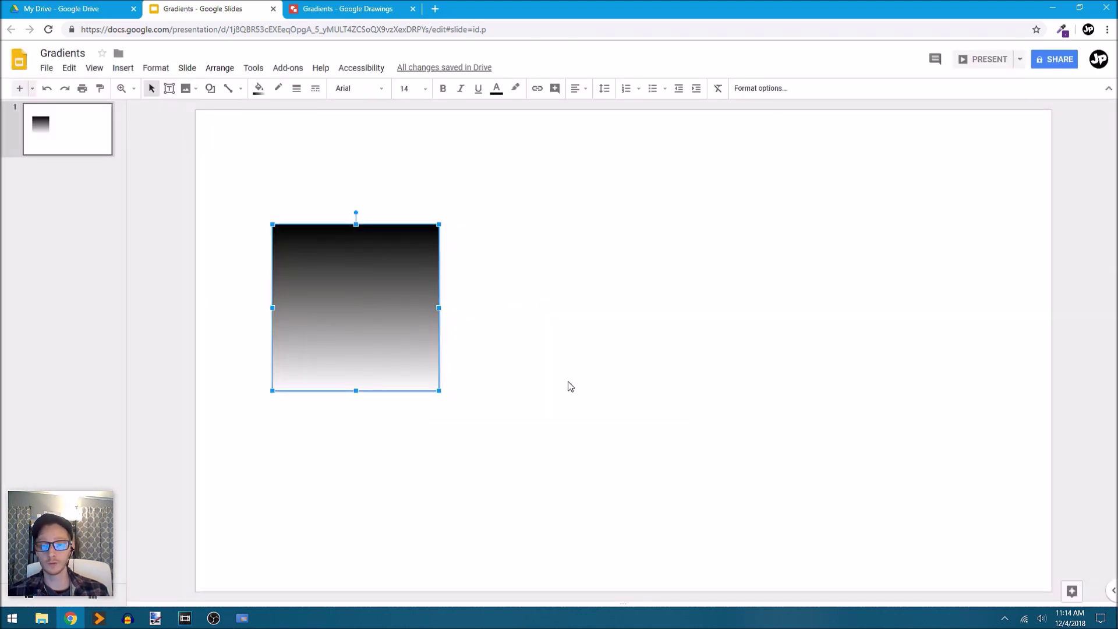
Resize the gradient square into a tall, narrow bar
left_click_drag(439, 307, 777, 308)
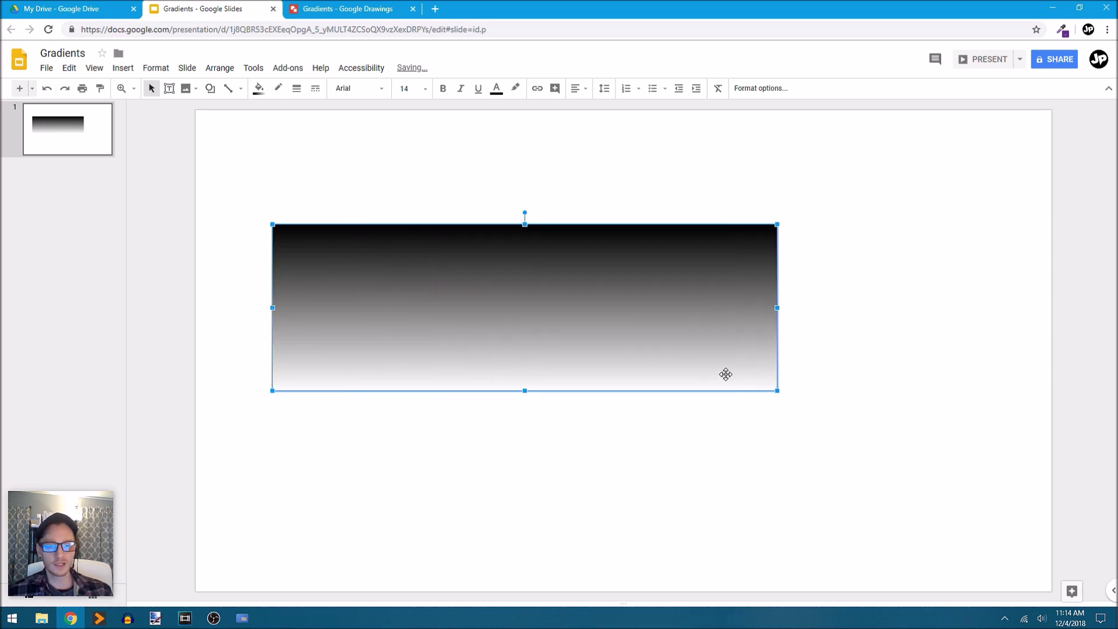
left_click_drag(525, 223, 519, 130)
left_click_drag(777, 390, 334, 504)
left_click_drag(336, 326, 239, 343)
Move the bar flush against the slide's top-left edge
left_click(352, 366)
left_click(406, 333)
left_click(375, 346)
left_click_drag(297, 276, 264, 252)
left_click(426, 274)
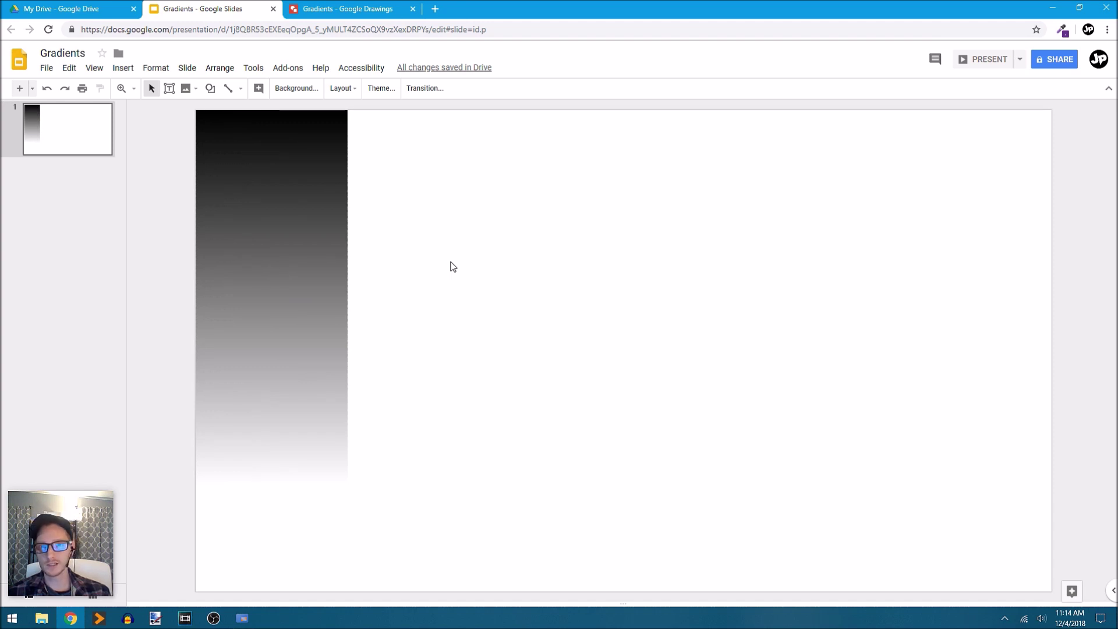
left_click(292, 241)
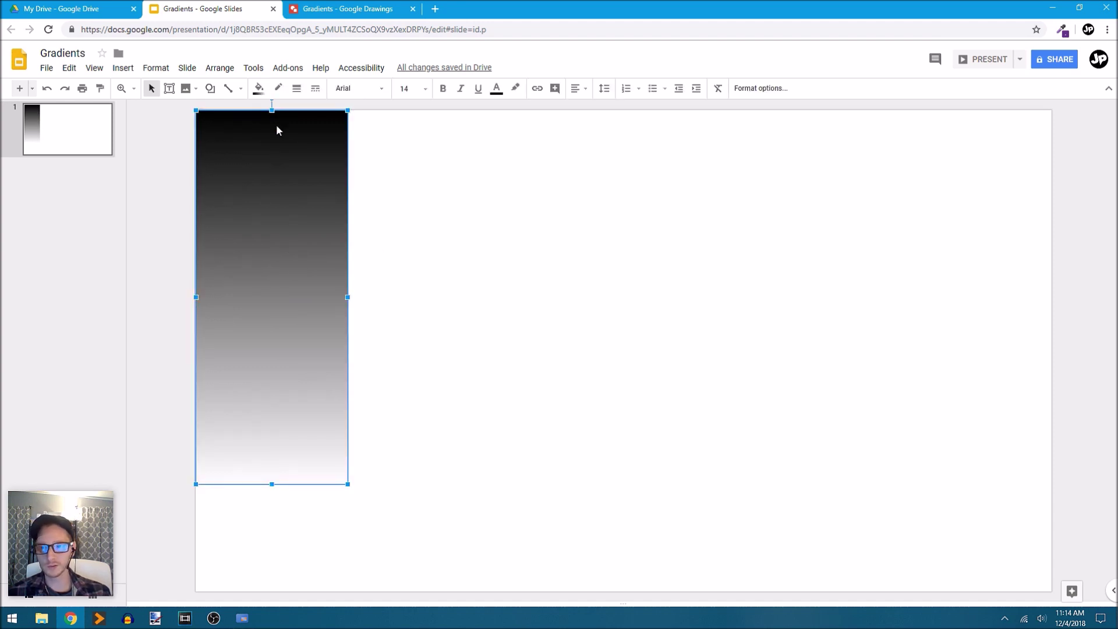
Add a blue middle stop to the bar's custom gradient
left_click(258, 88)
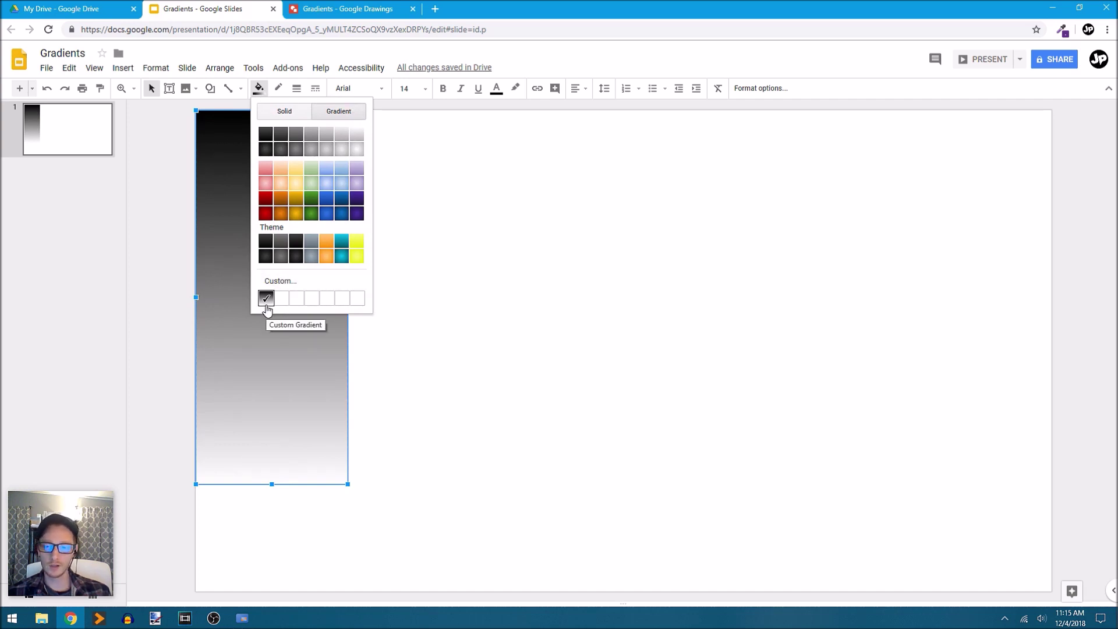
left_click(286, 112)
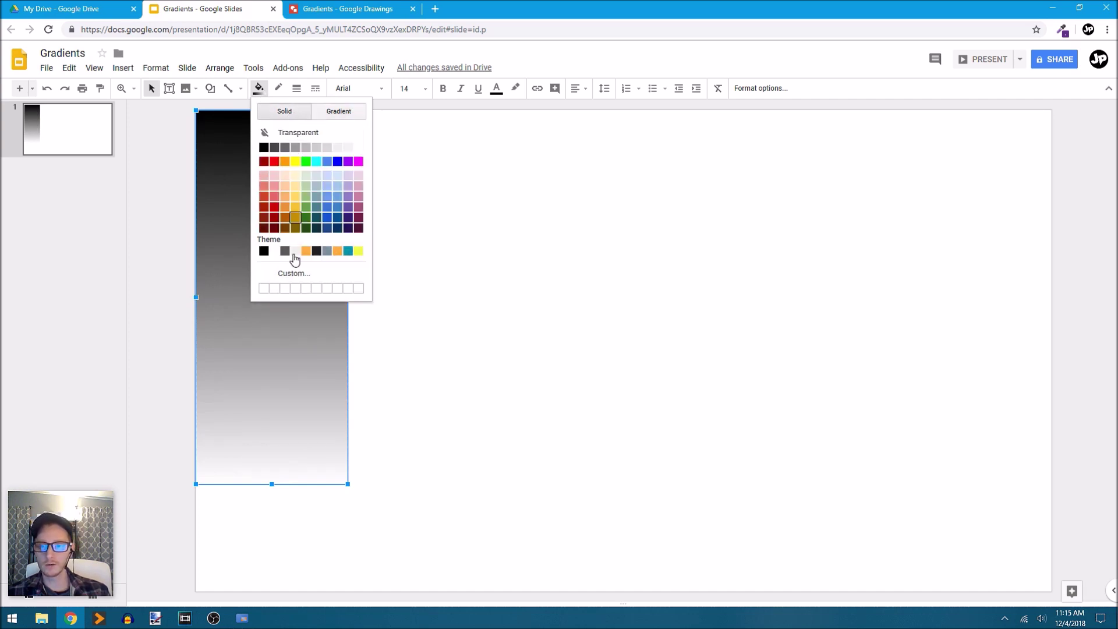
left_click(349, 114)
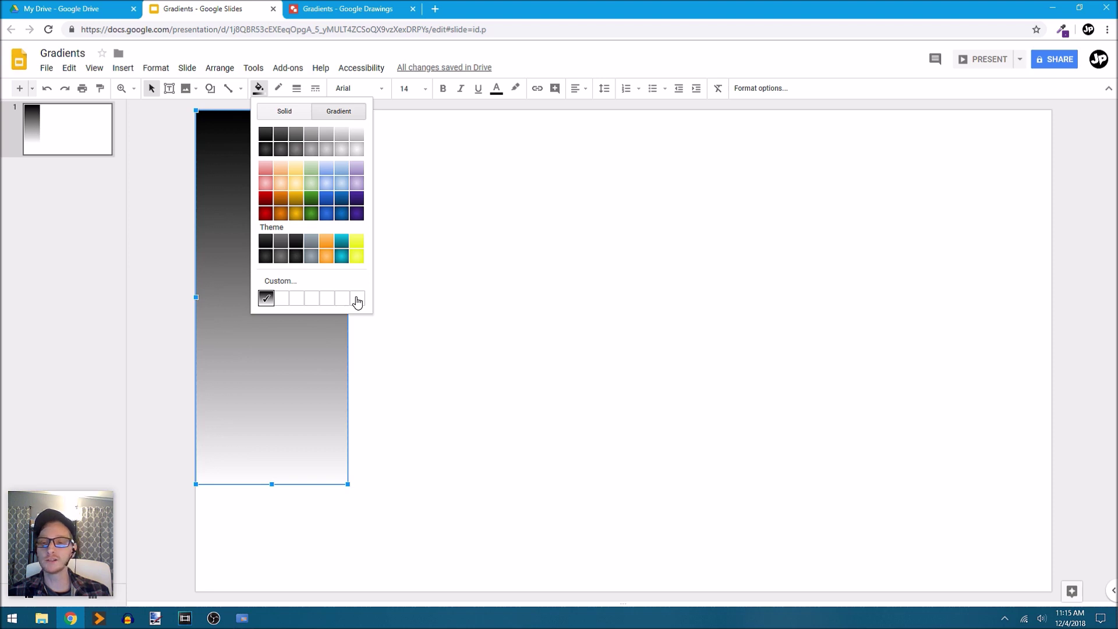
left_click(294, 284)
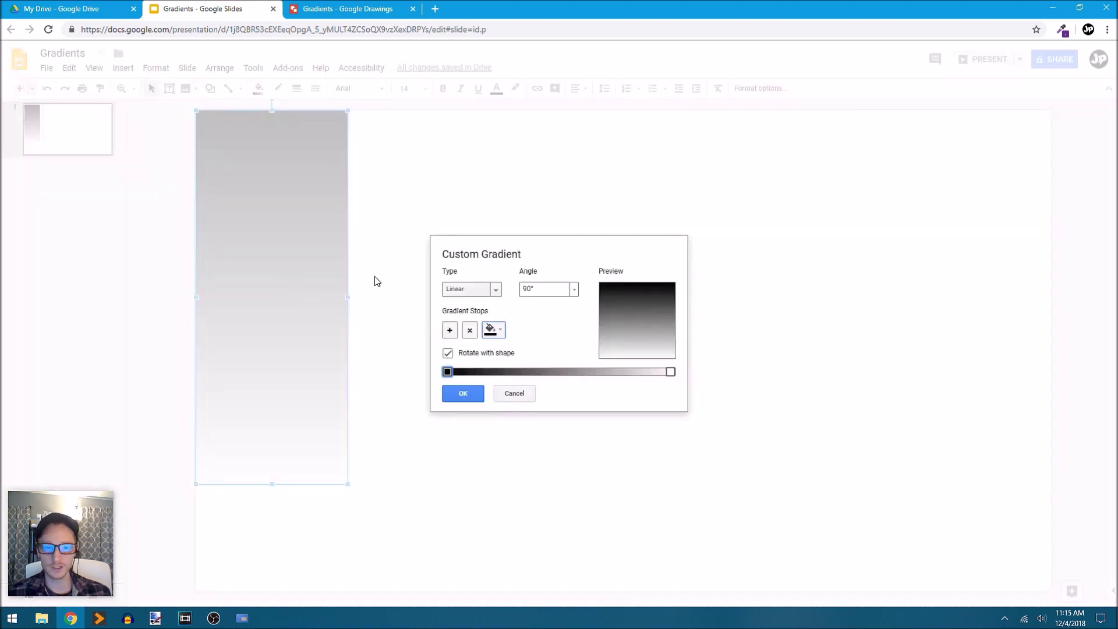
left_click(450, 334)
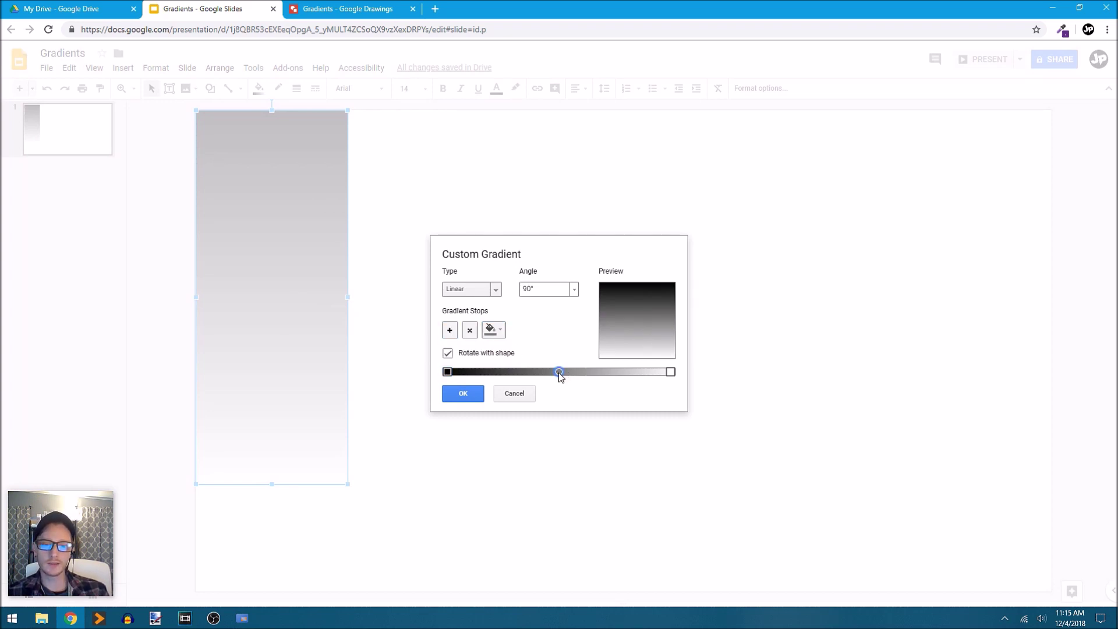
left_click(494, 330)
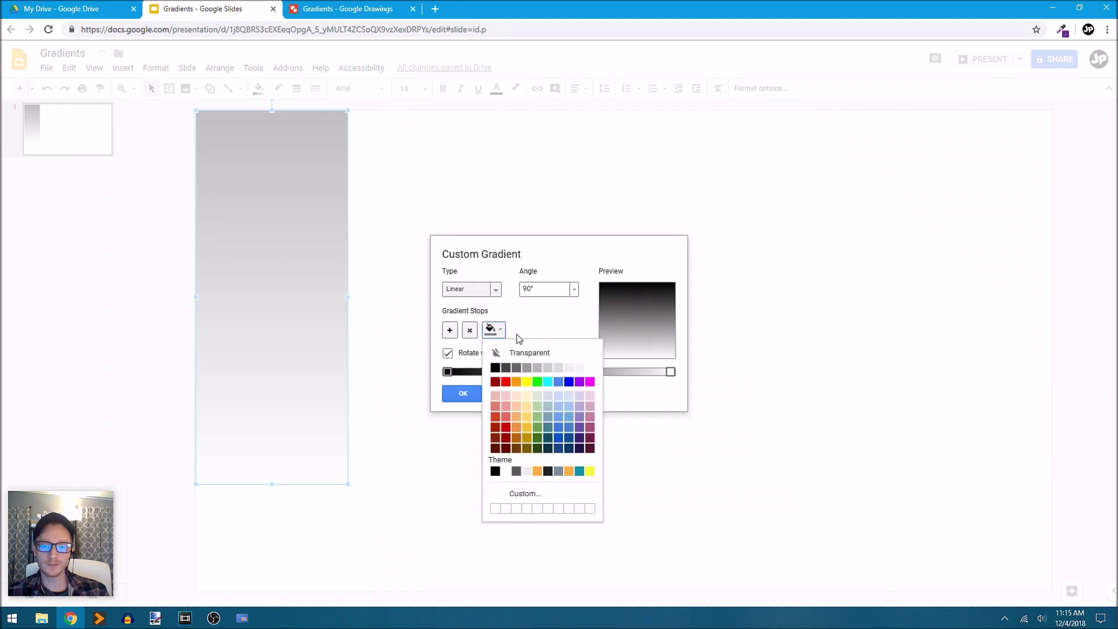
left_click(569, 382)
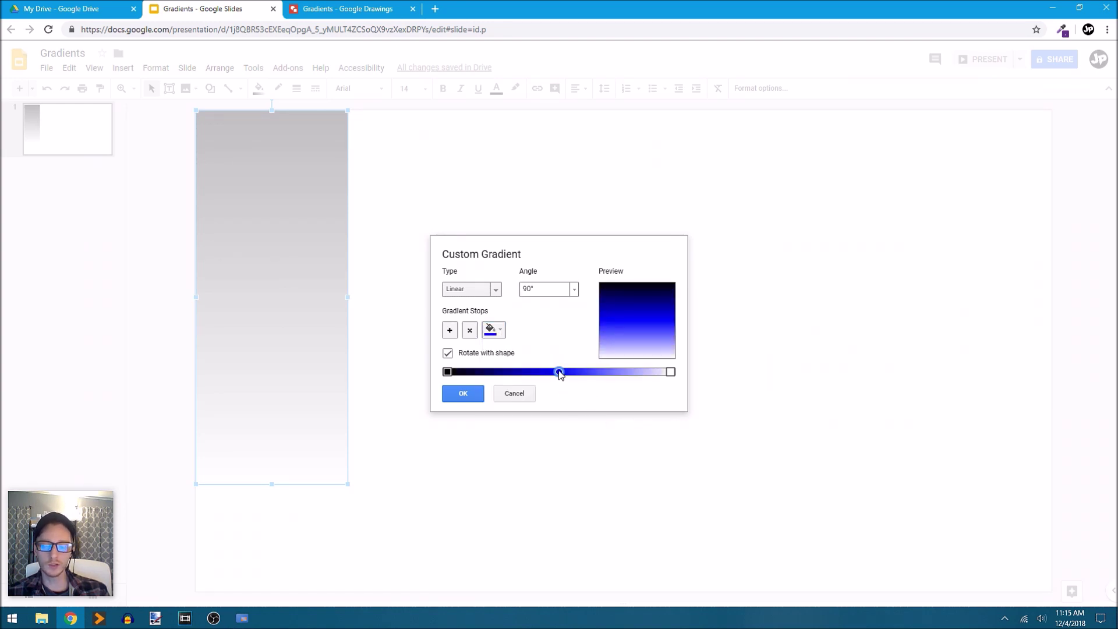
Add a red stop near the black end and apply the black-red-blue-white gradient
left_click(450, 331)
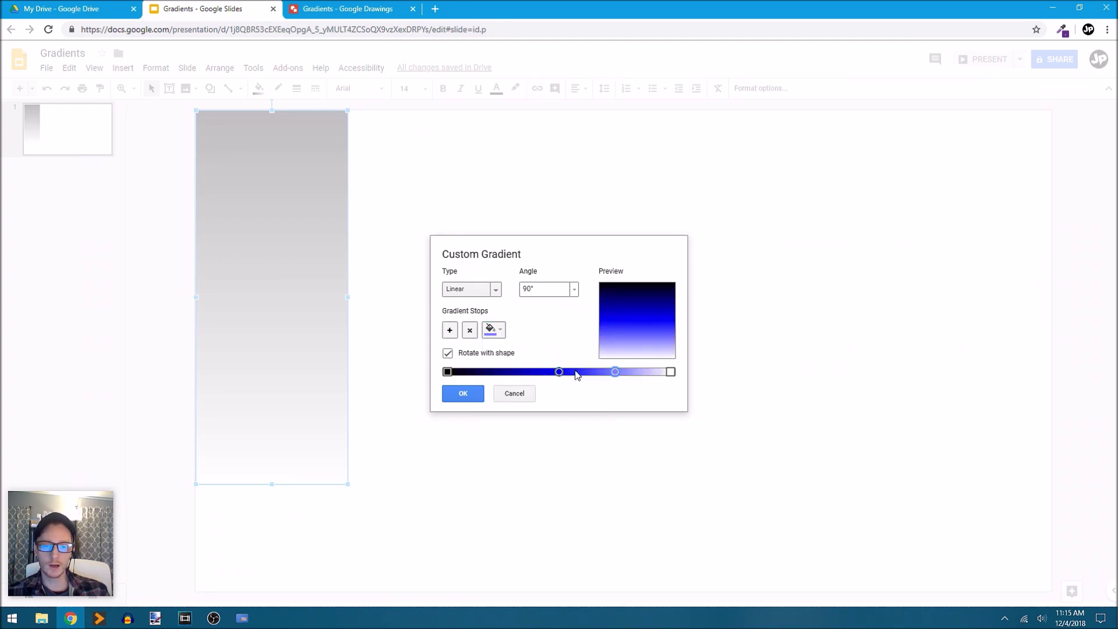
left_click(495, 331)
left_click(505, 382)
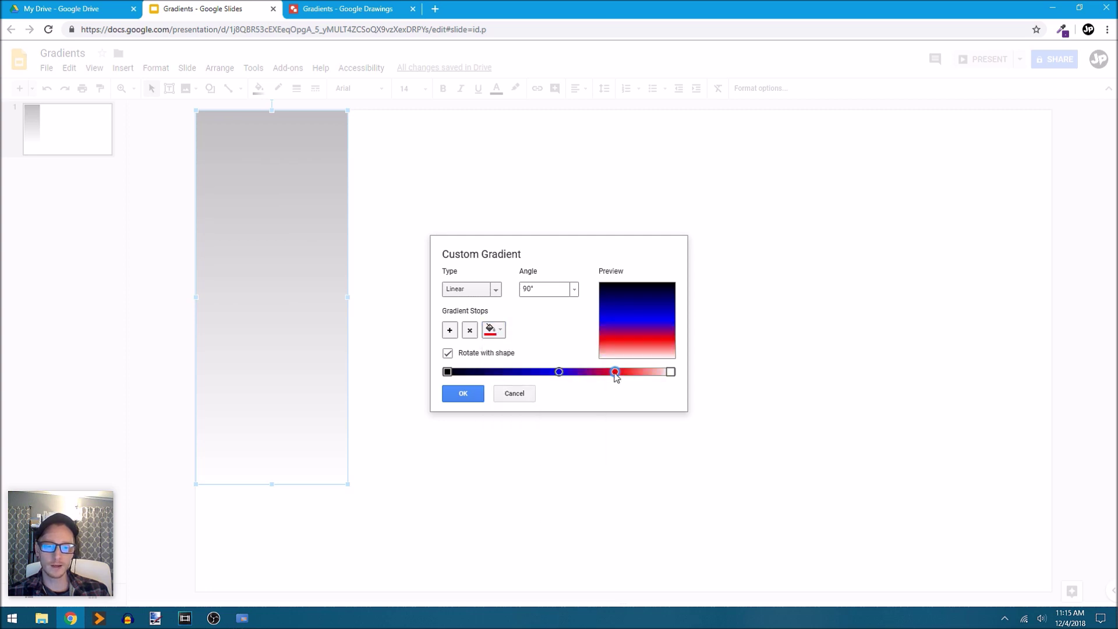
mouse_move(615, 373)
left_mouse_down()
mouse_move(515, 372)
mouse_move(633, 374)
mouse_move(607, 373)
left_mouse_up()
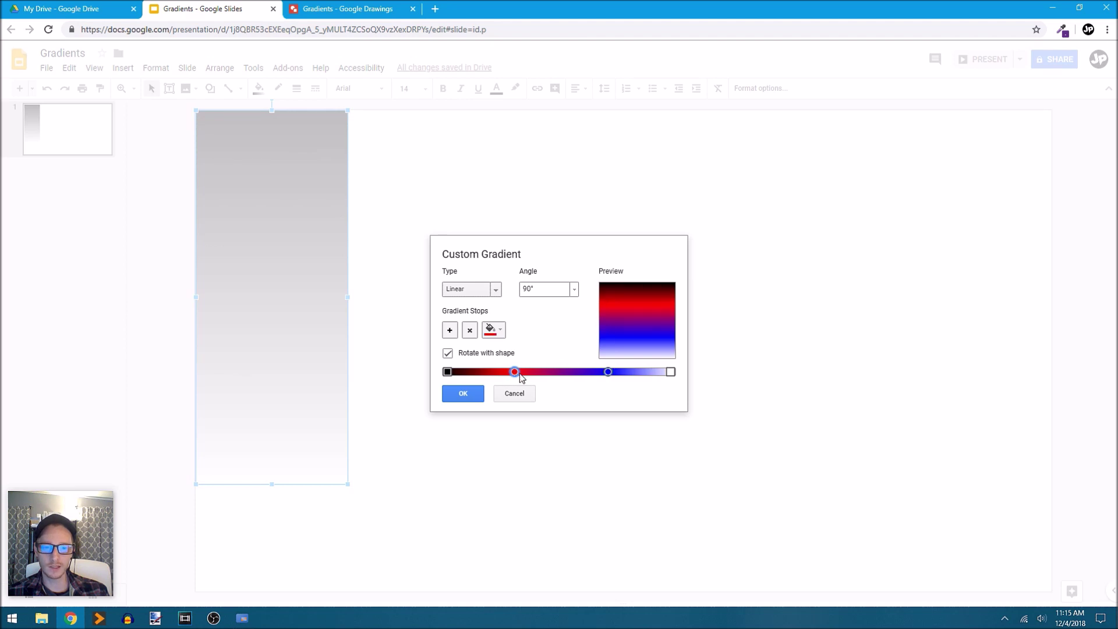
left_click(465, 398)
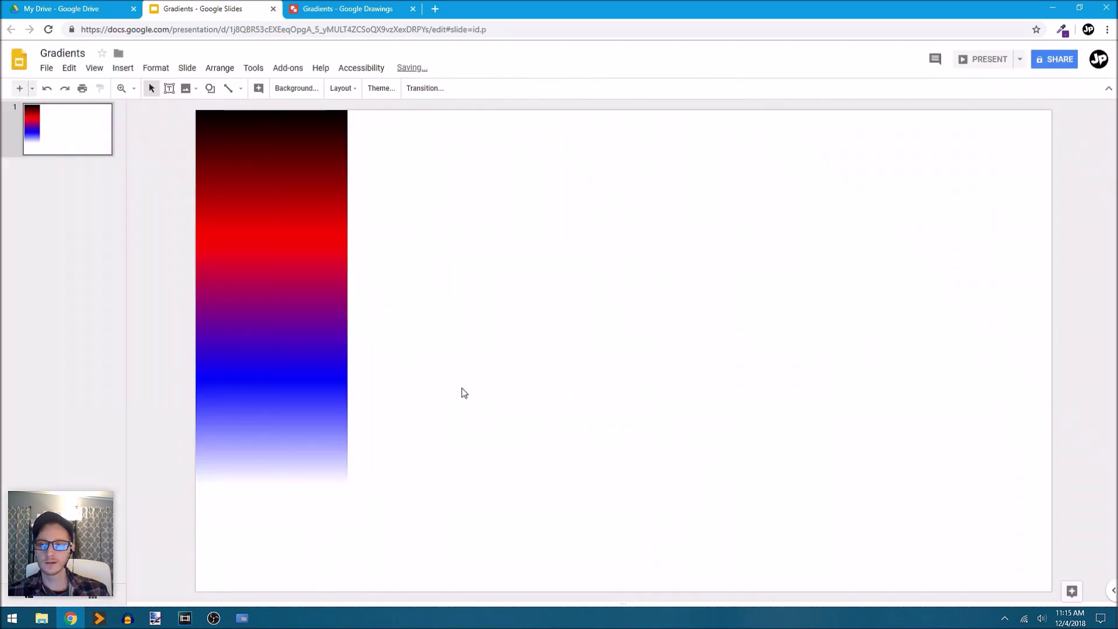
Draw a large oval on the slide
left_click(312, 305)
left_click_drag(312, 305, 671, 337)
left_click(210, 88)
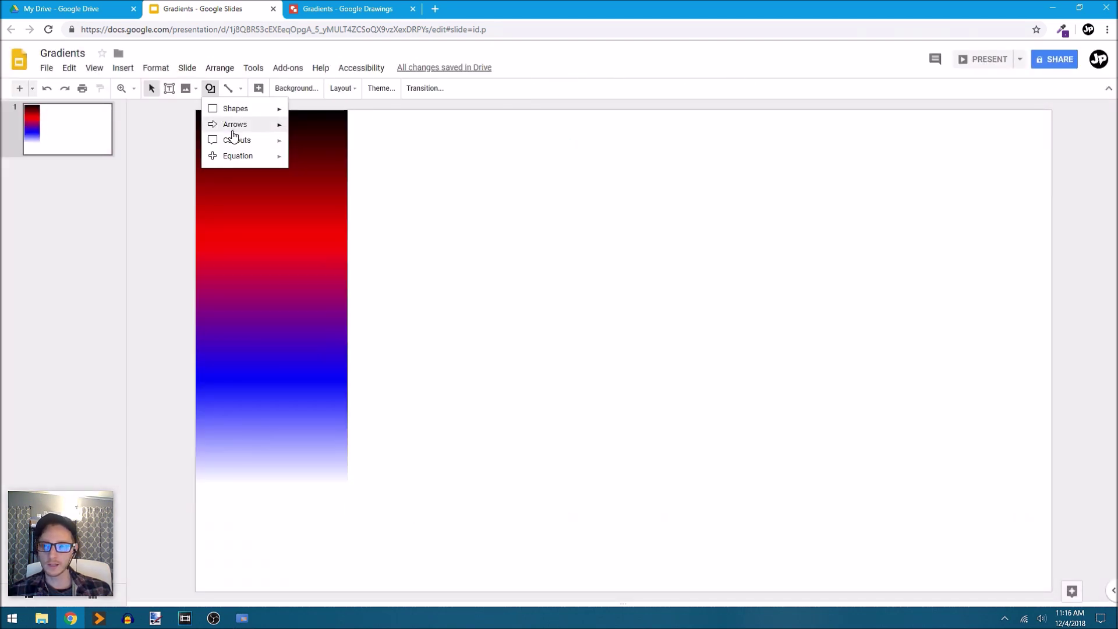
mouse_move(244, 111)
left_click(298, 133)
left_click_drag(509, 190, 774, 417)
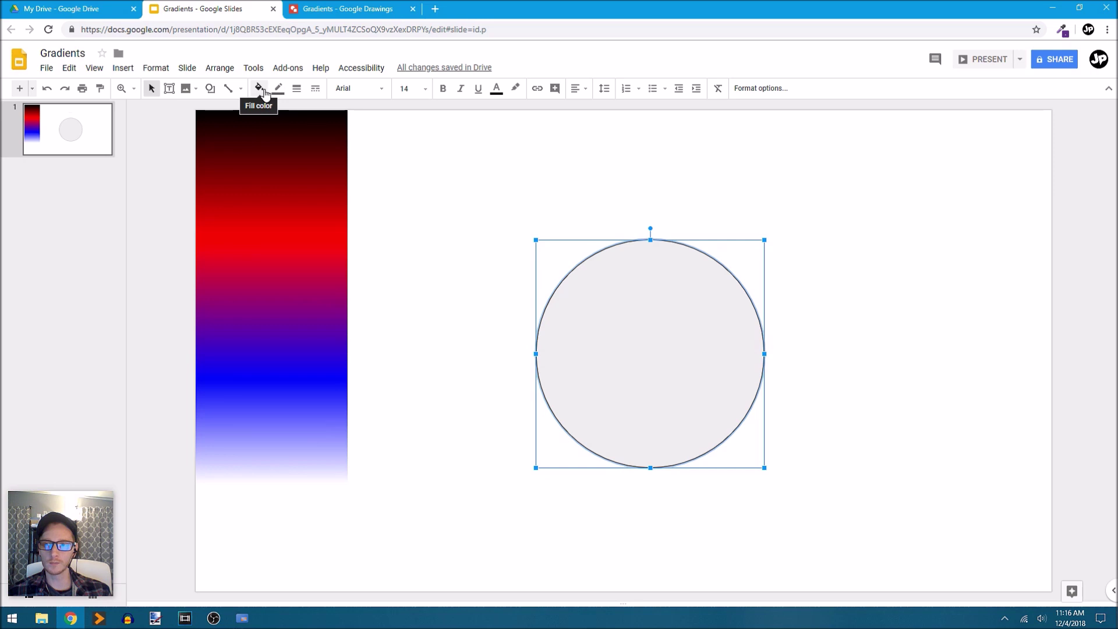
Fill the circle with the saved black-red-blue-white gradient and move it over the bar
left_click(260, 89)
left_click(351, 114)
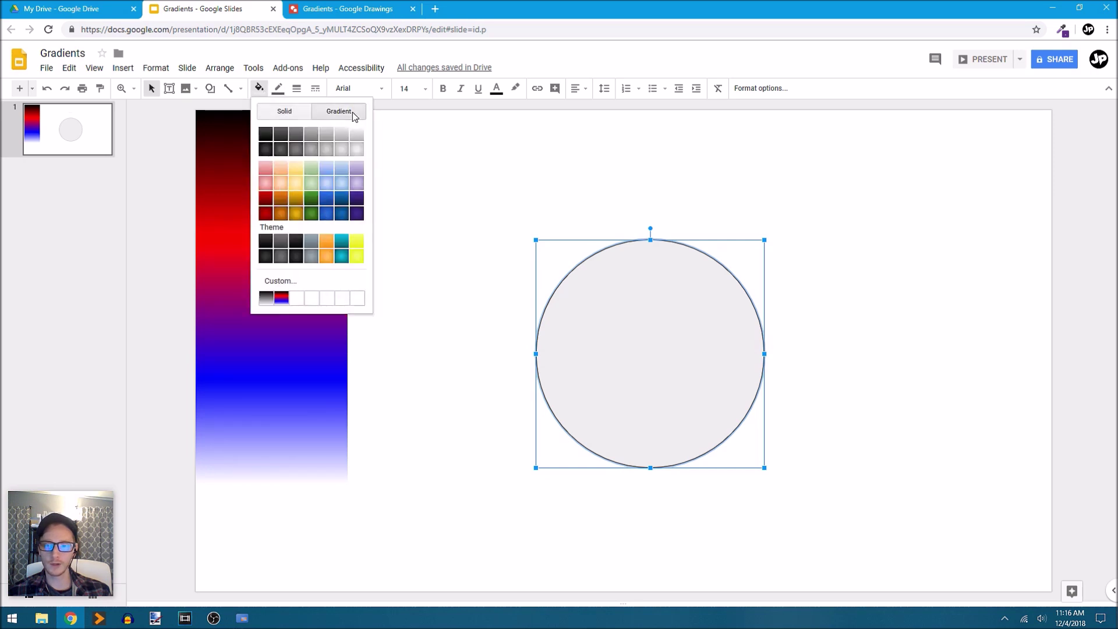
left_click(281, 298)
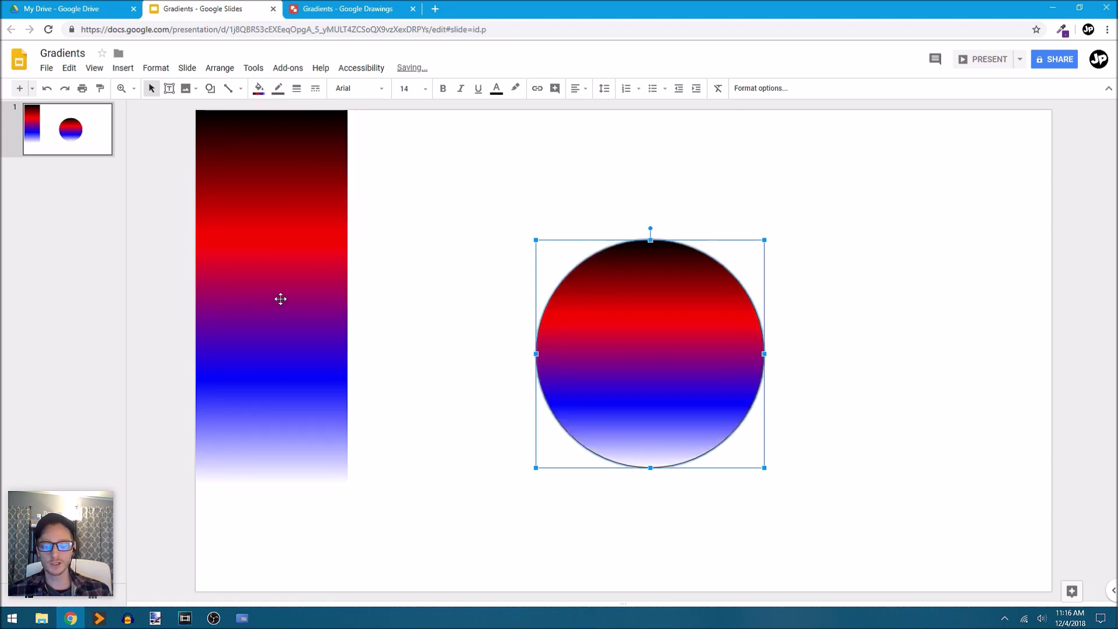
left_click_drag(713, 381, 424, 320)
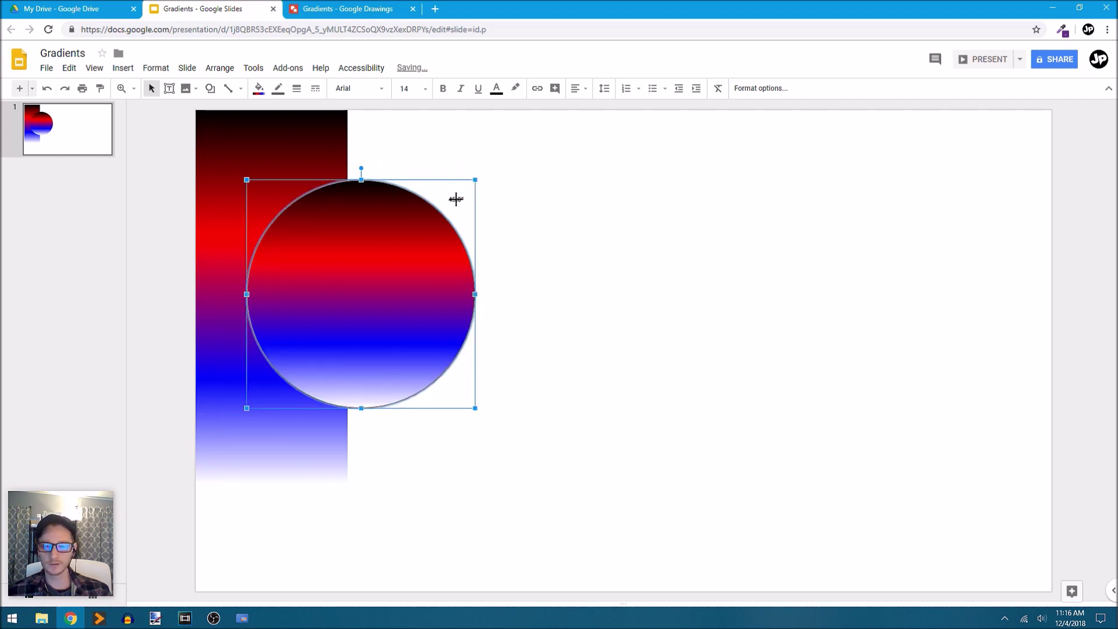
left_click(563, 240)
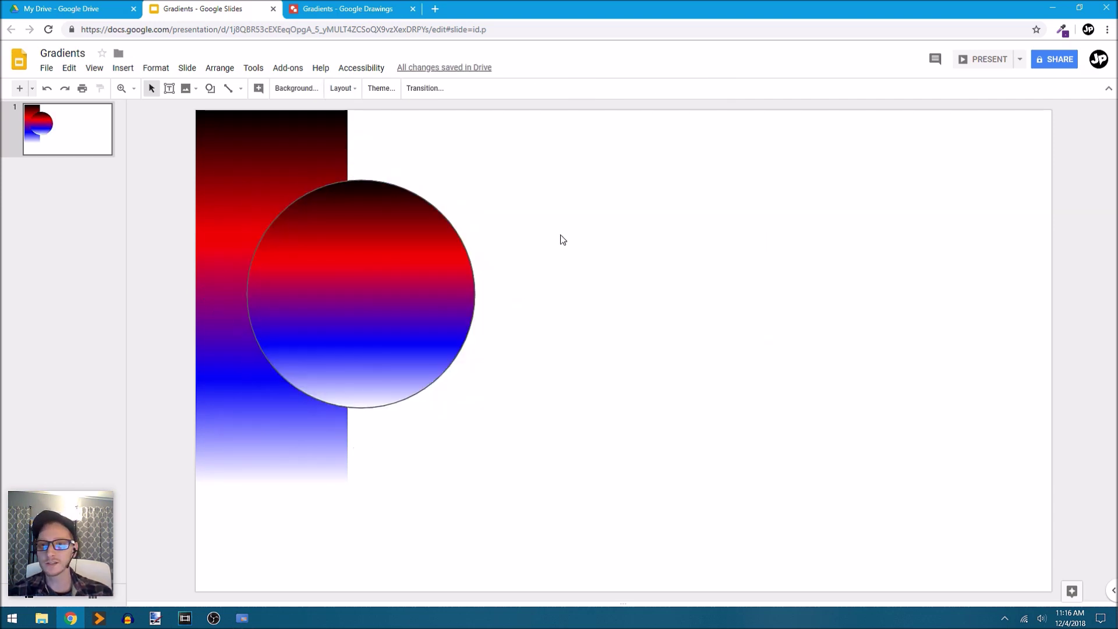
Insert word art reading CHROME
left_click(129, 69)
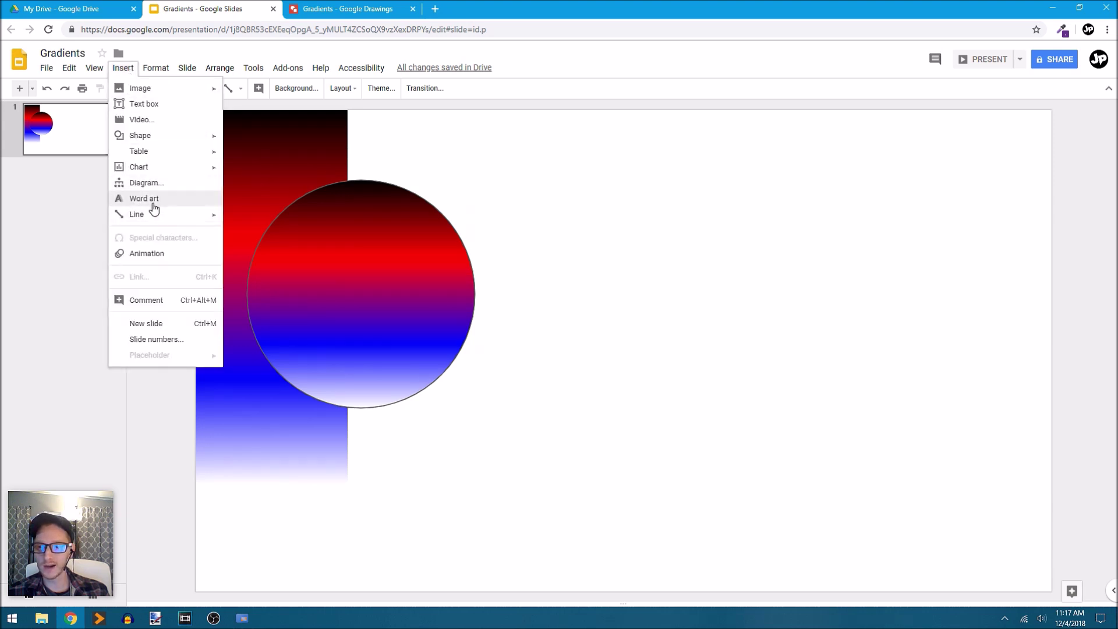
left_click(184, 198)
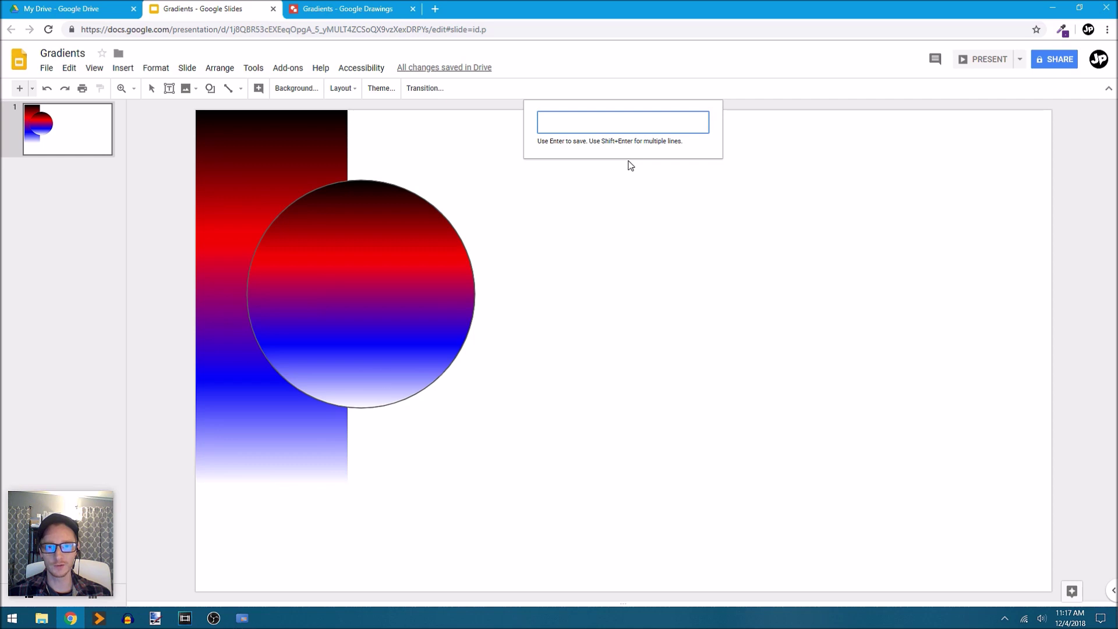
type("GRAD")
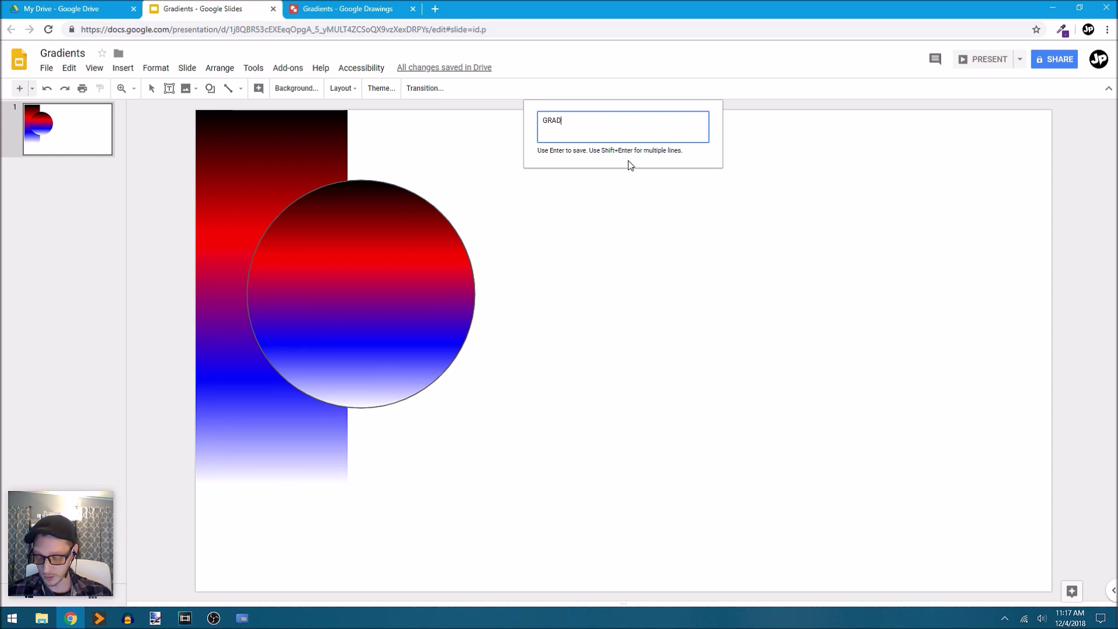
key("ctrl+a")
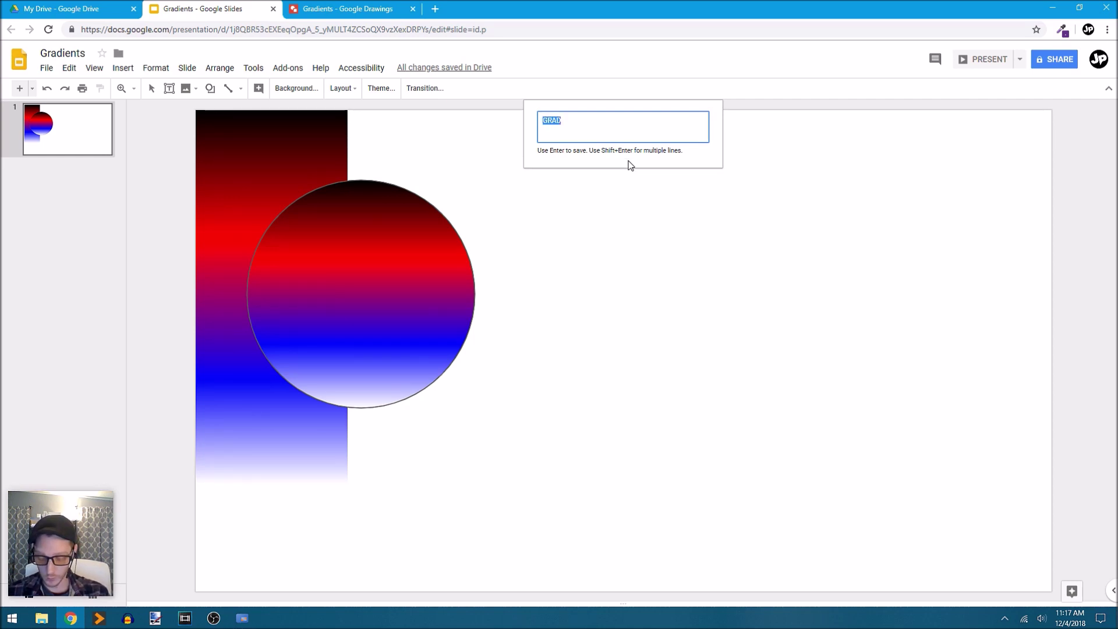
type("CHR")
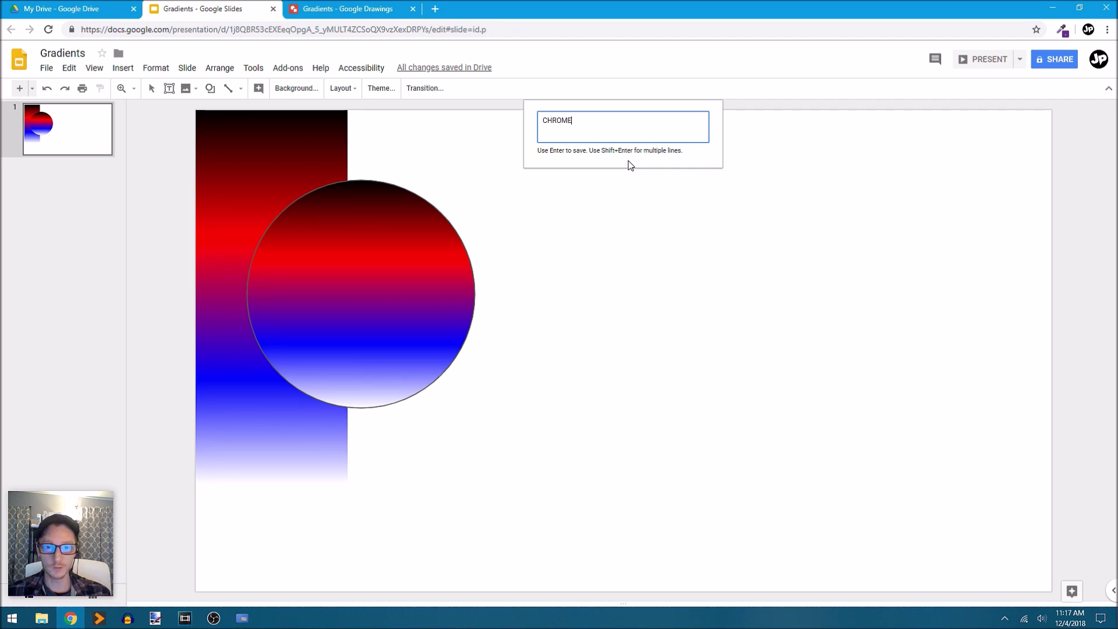
type("OME")
key("Return")
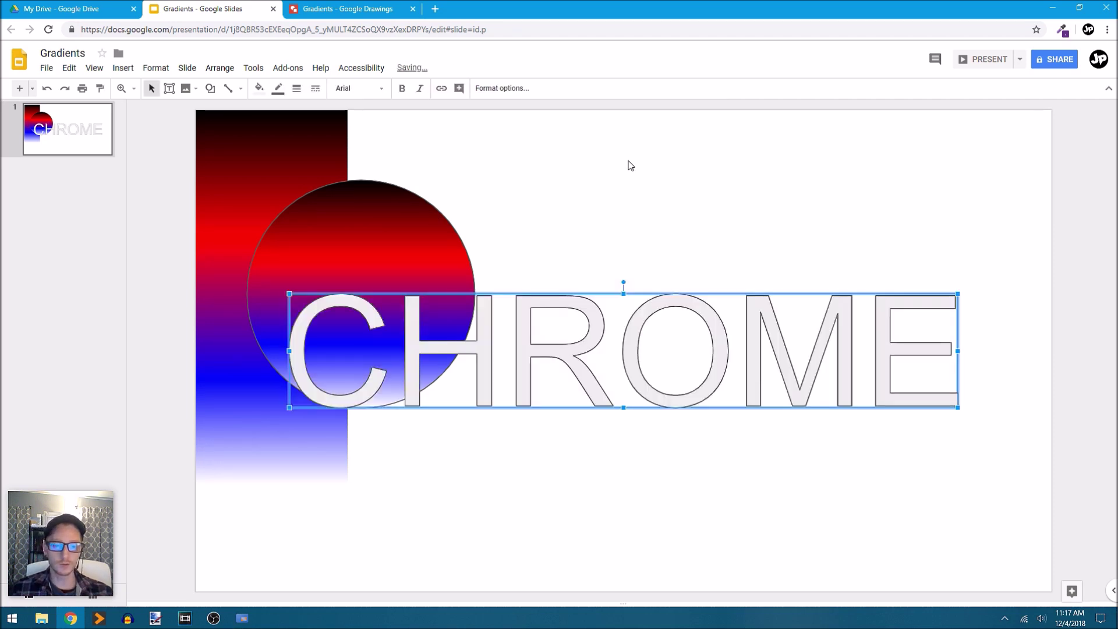
Set CHROME in Anton, move it up-right, and make its outline transparent
left_click(378, 91)
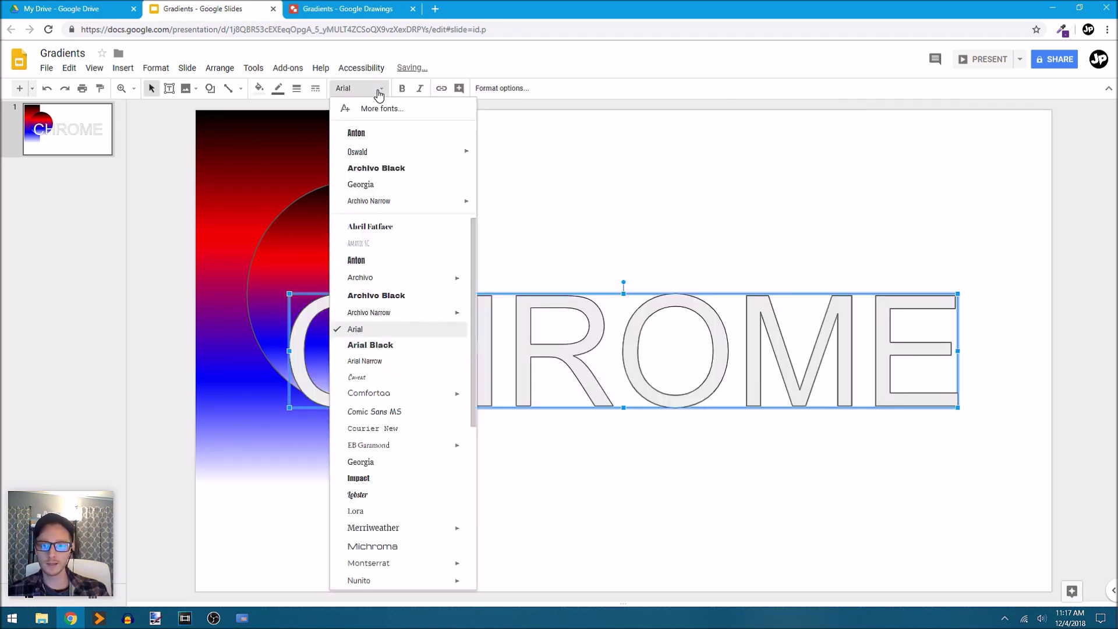
left_click(379, 139)
left_click_drag(531, 383, 709, 362)
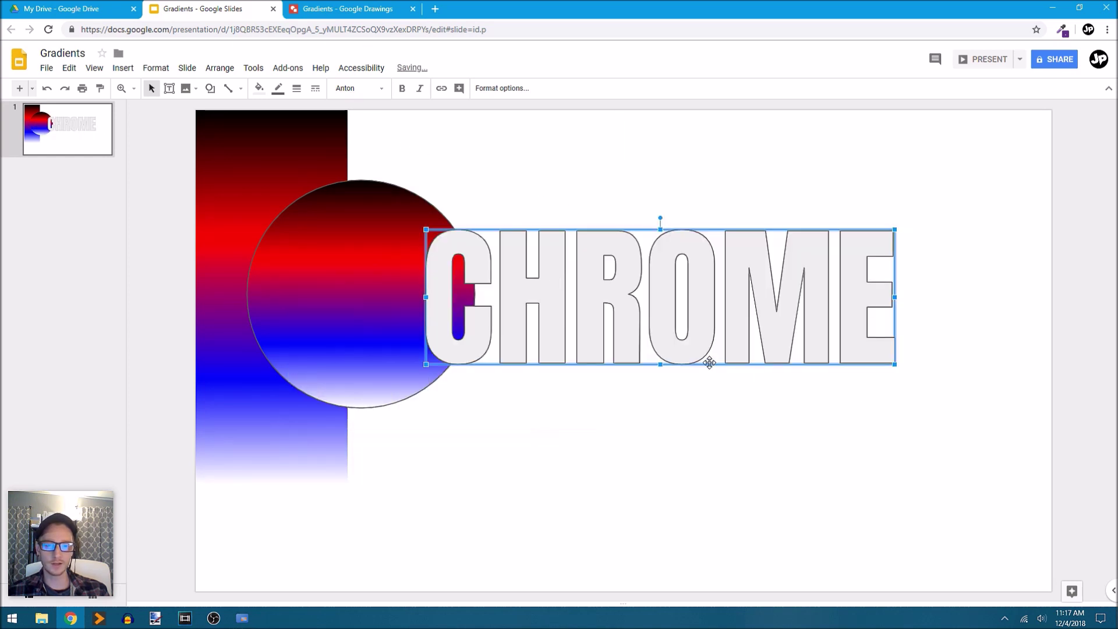
left_click(278, 88)
left_click(285, 110)
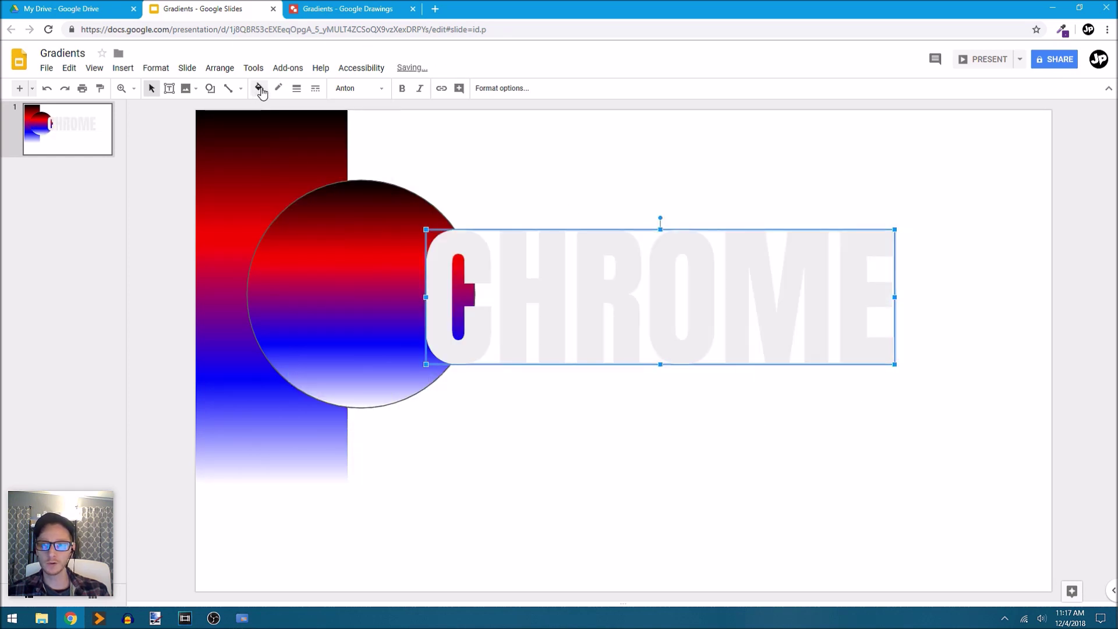
Start a custom gradient for CHROME with a near-white left stop and light grey middle stop
left_click(259, 90)
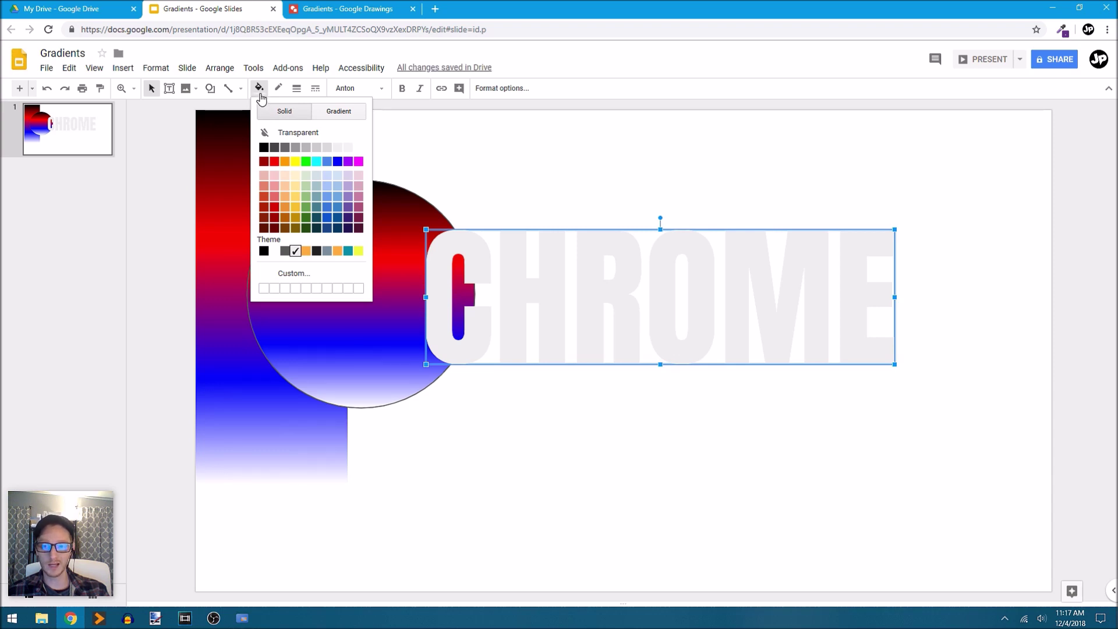
left_click(352, 115)
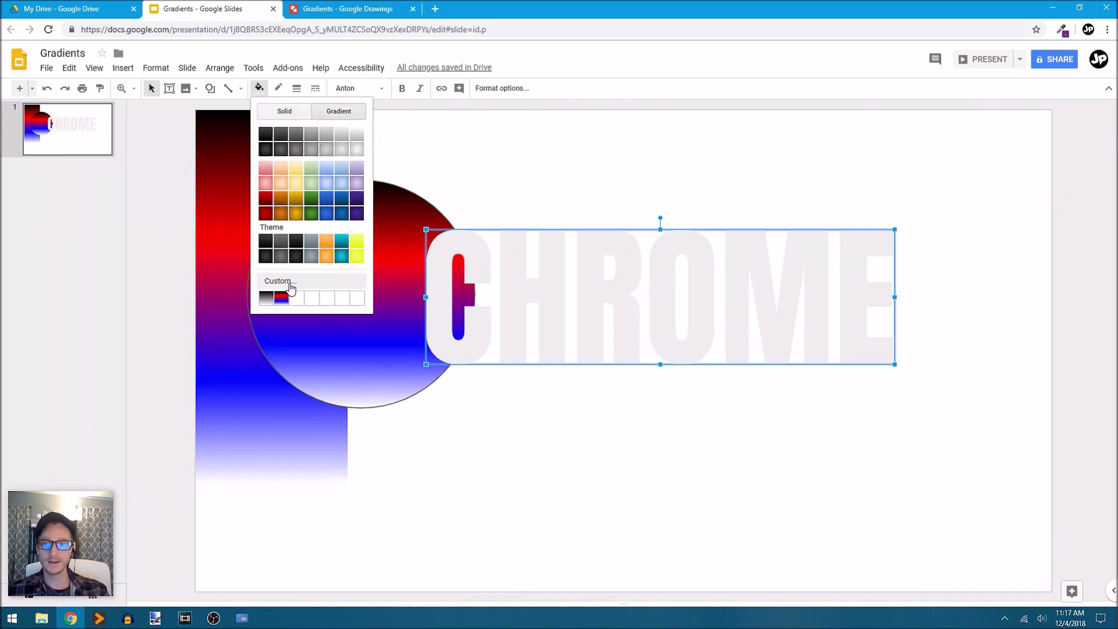
left_click(280, 281)
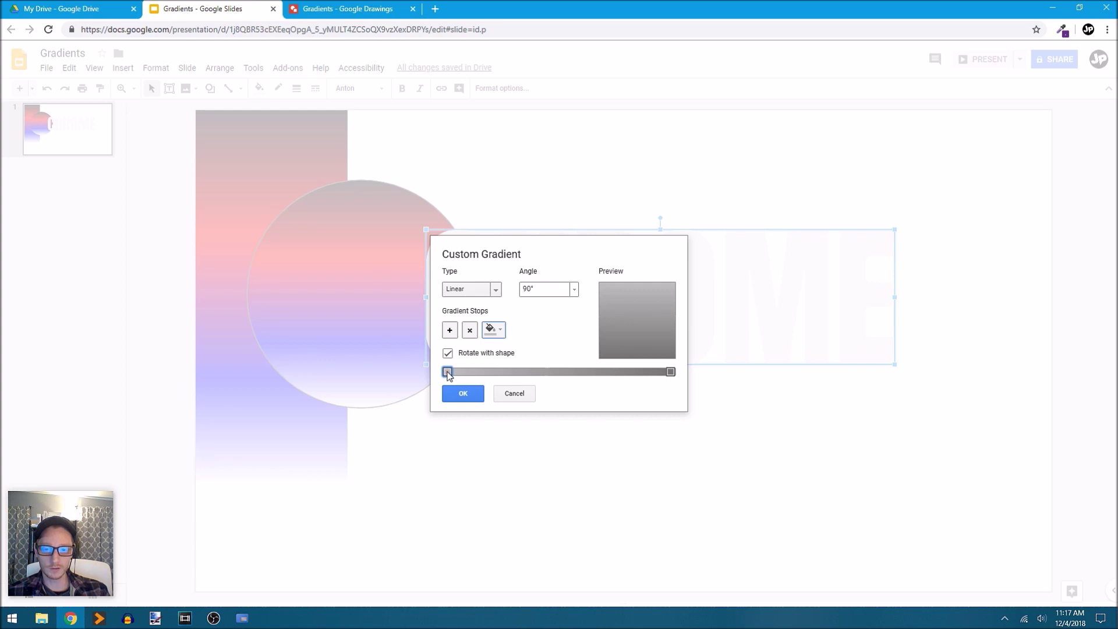
left_click(494, 330)
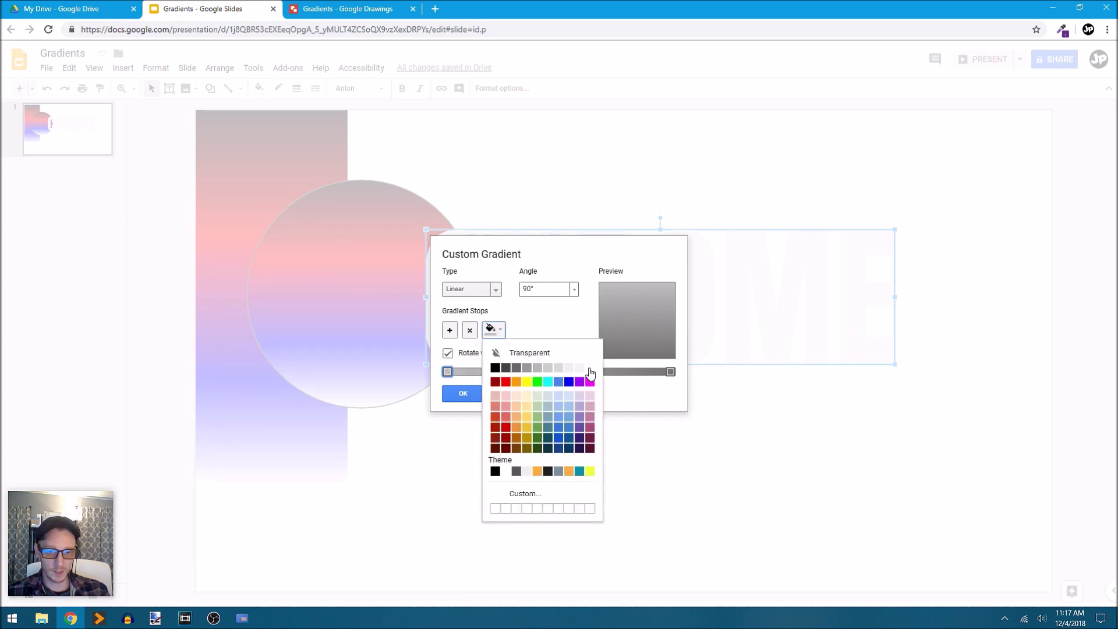
left_click(570, 367)
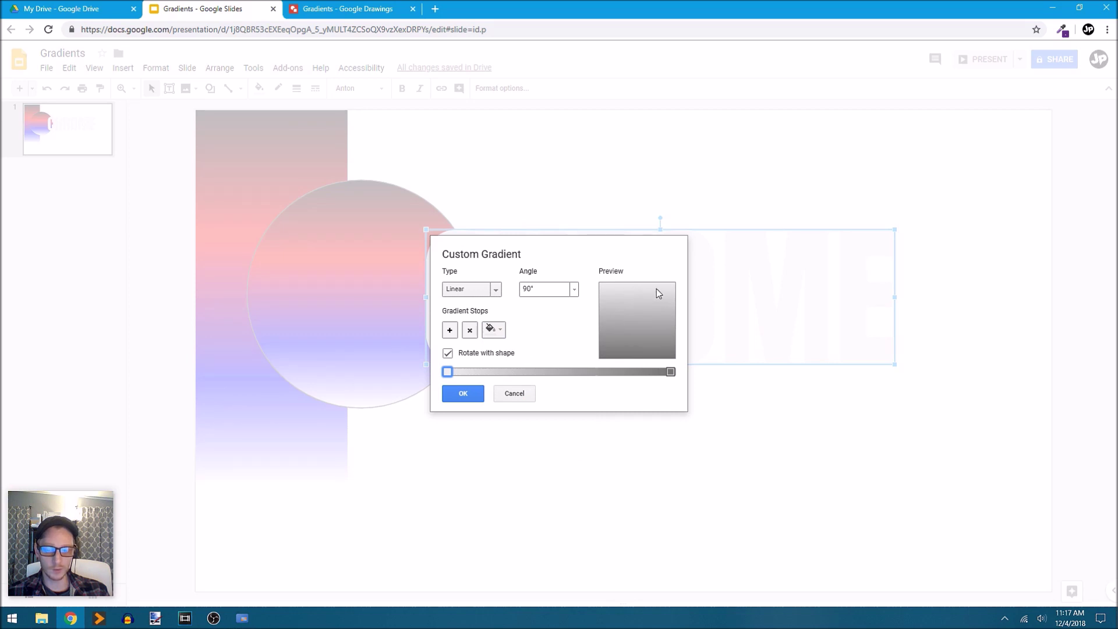
left_click(450, 330)
left_click(493, 330)
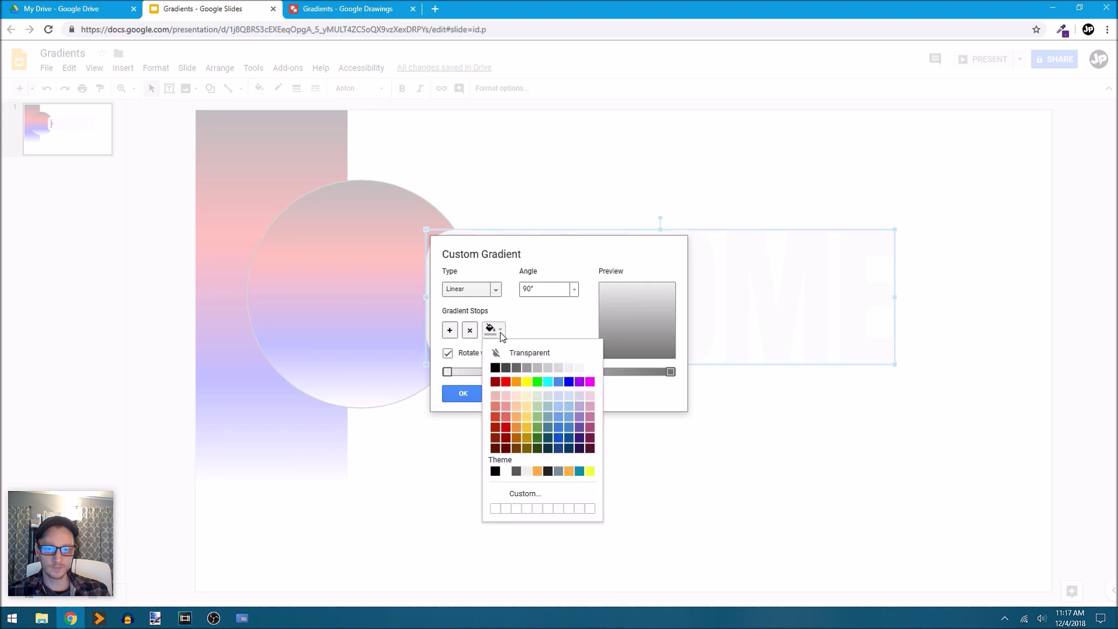
left_click(558, 369)
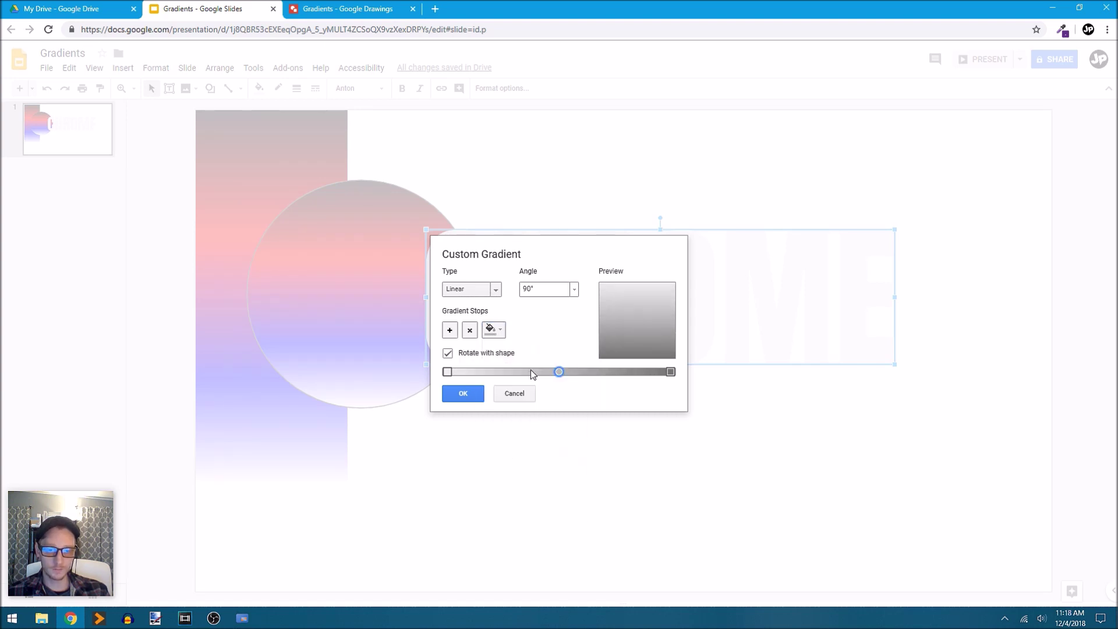
Add a dark grey stop beside the middle, make the right end light grey, and apply
left_click(450, 330)
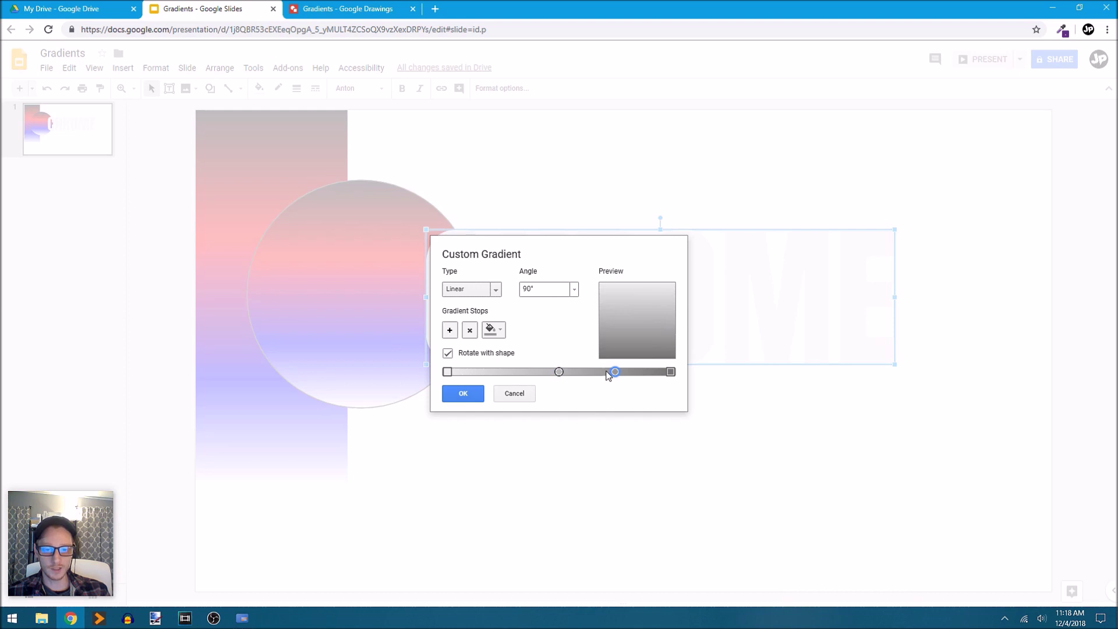
left_click_drag(616, 376, 561, 377)
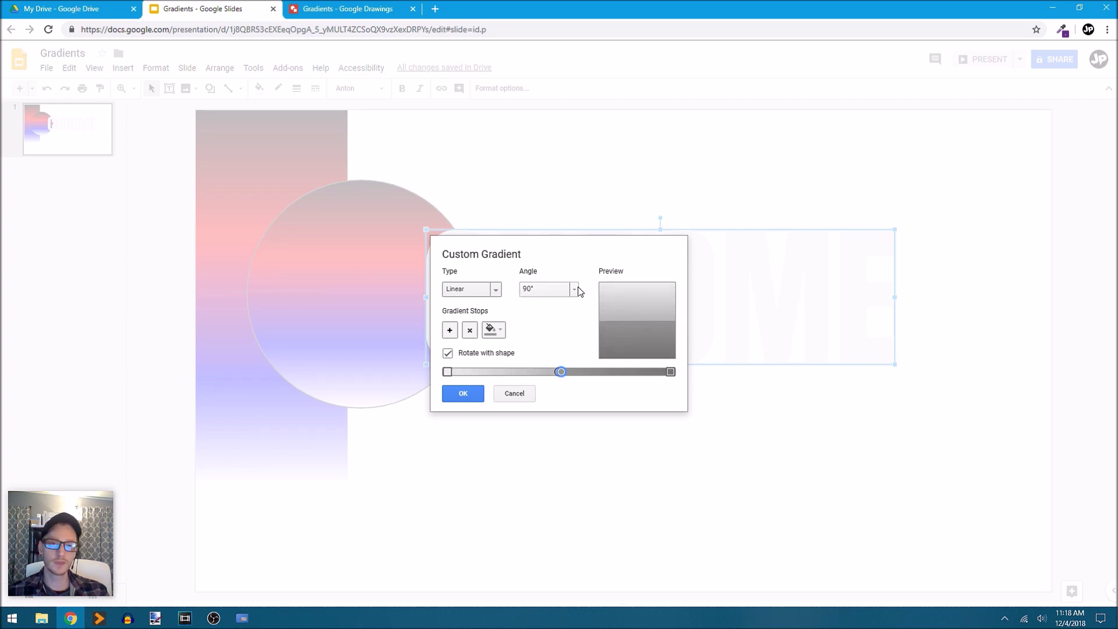
left_click(494, 328)
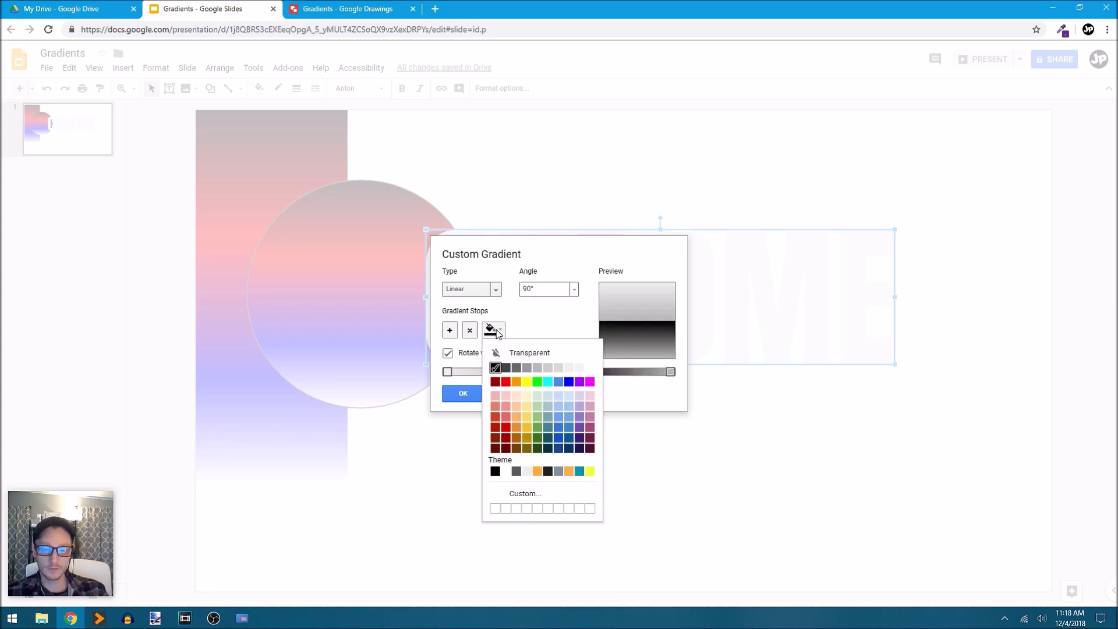
left_click(515, 368)
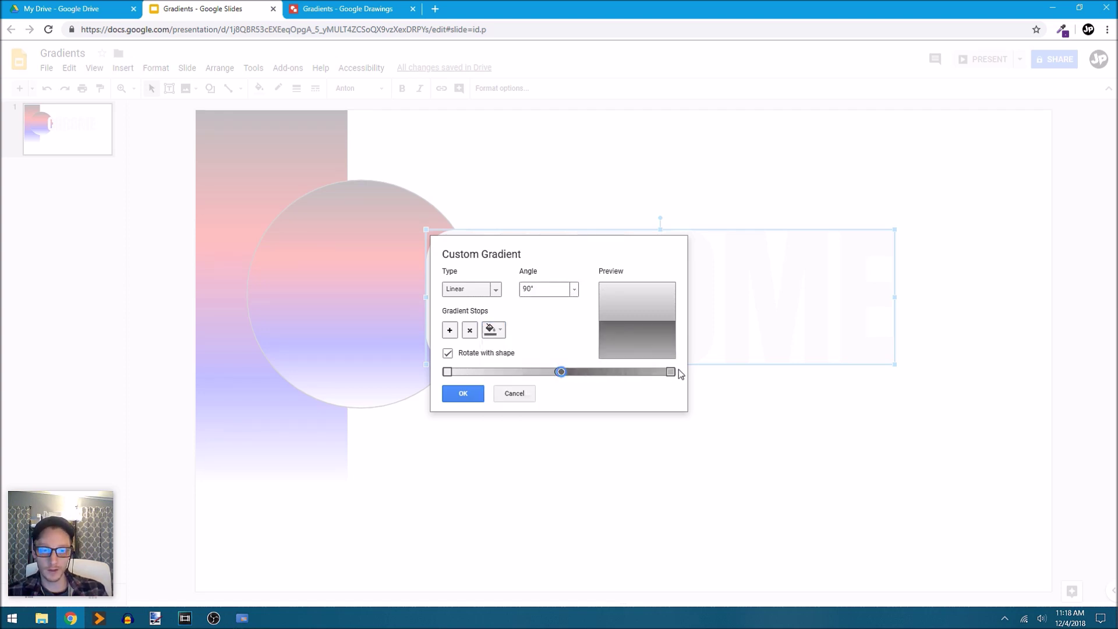
left_click(494, 330)
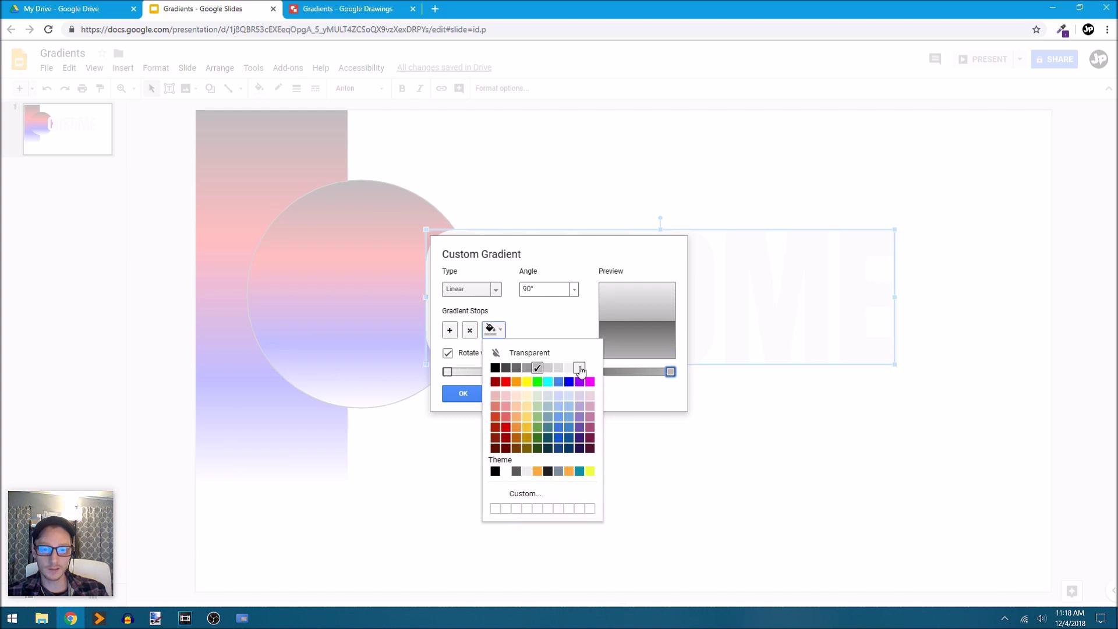
left_click(571, 369)
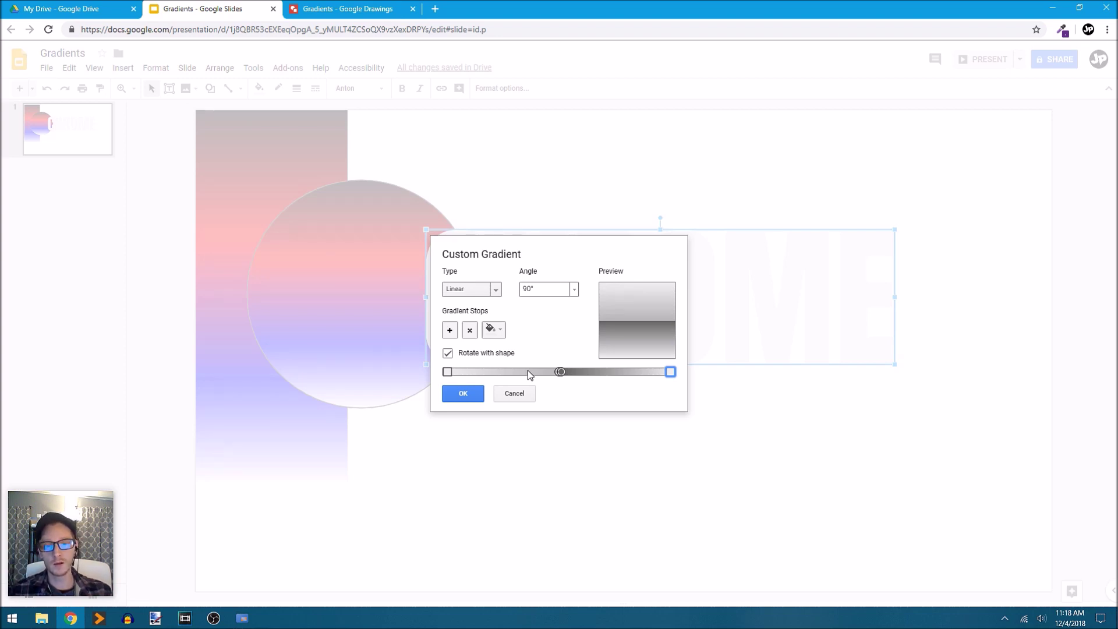
left_click(466, 394)
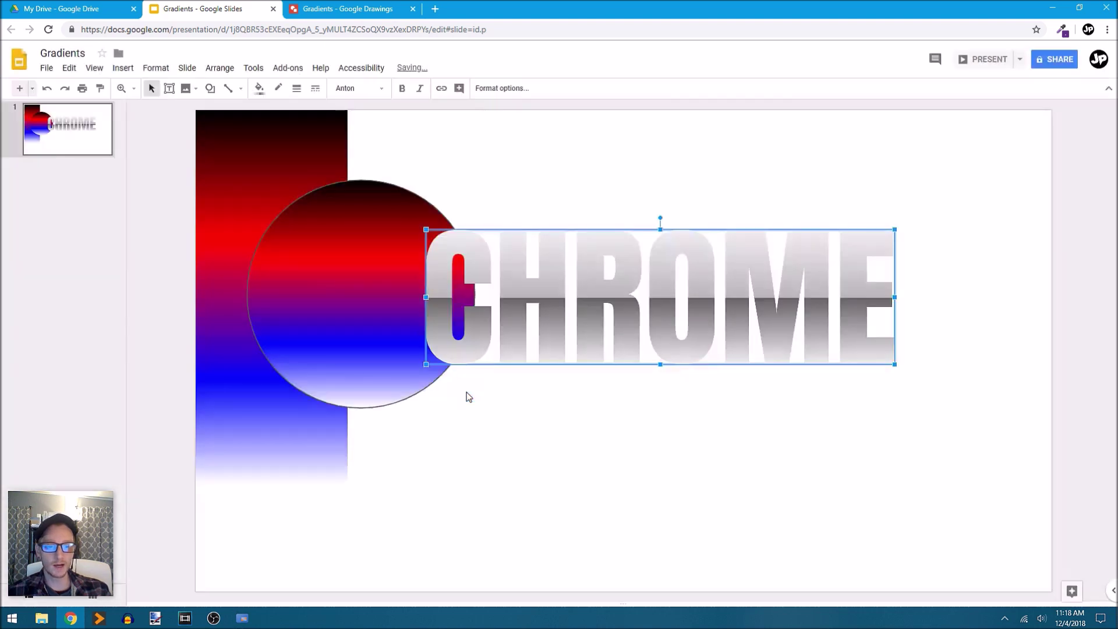
Give CHROME a drop shadow and reflection, nudging it up and left
left_click(603, 410)
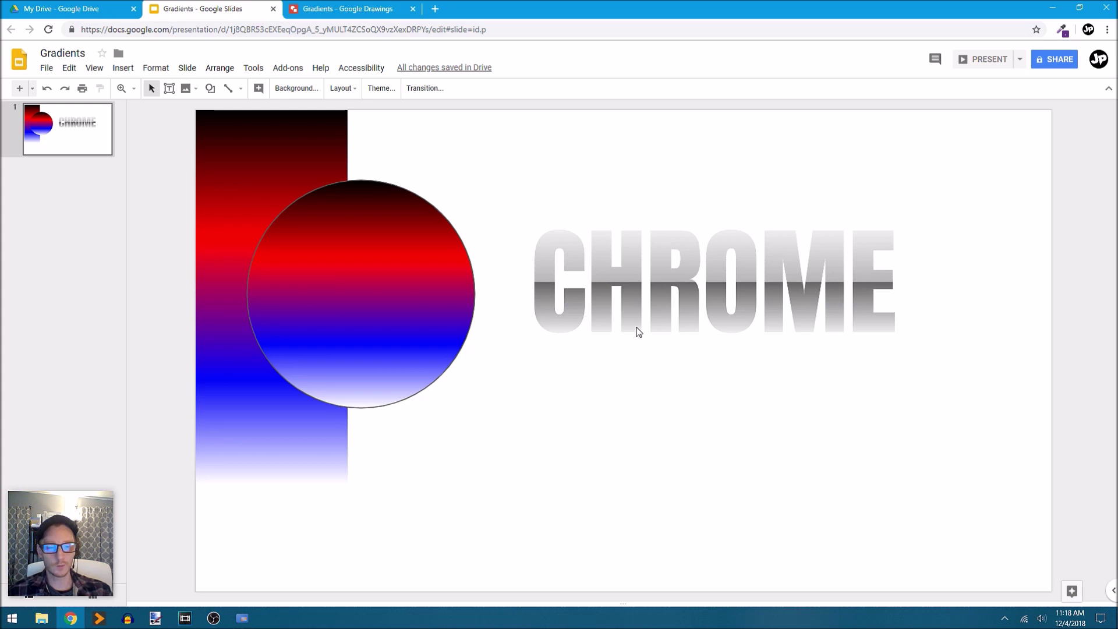
left_click(744, 245)
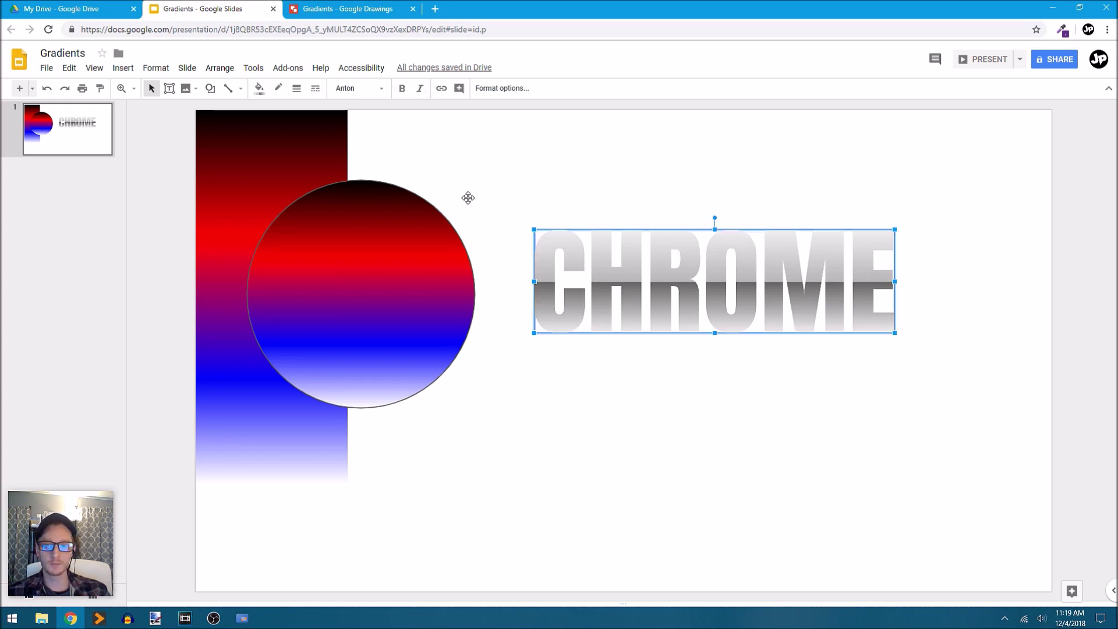
left_click(504, 90)
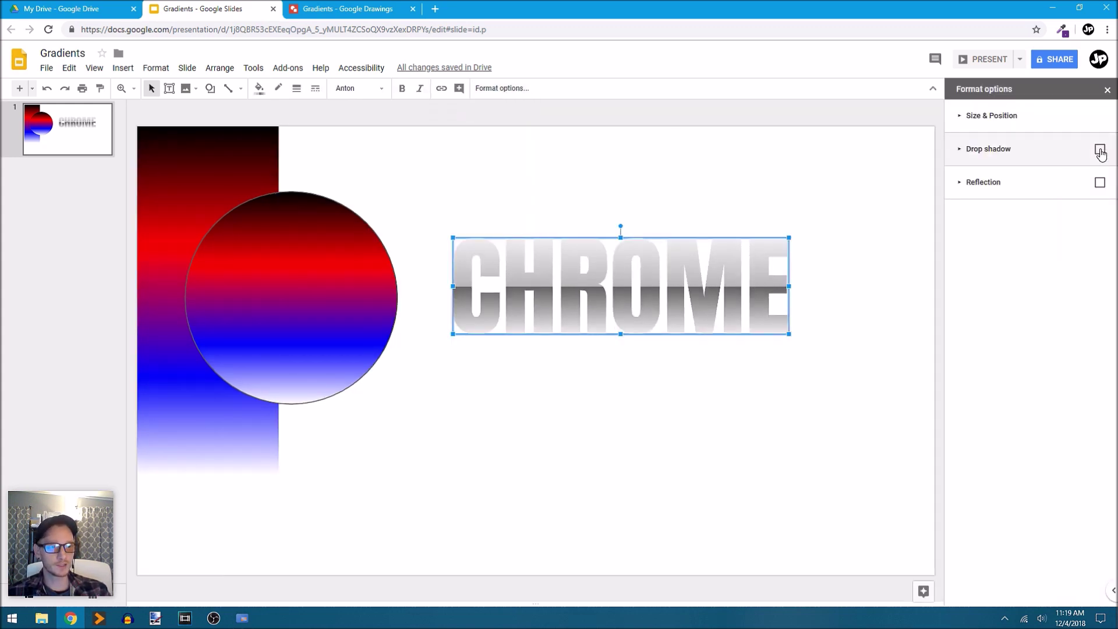
left_click(1099, 149)
left_click(804, 388)
left_click(747, 285)
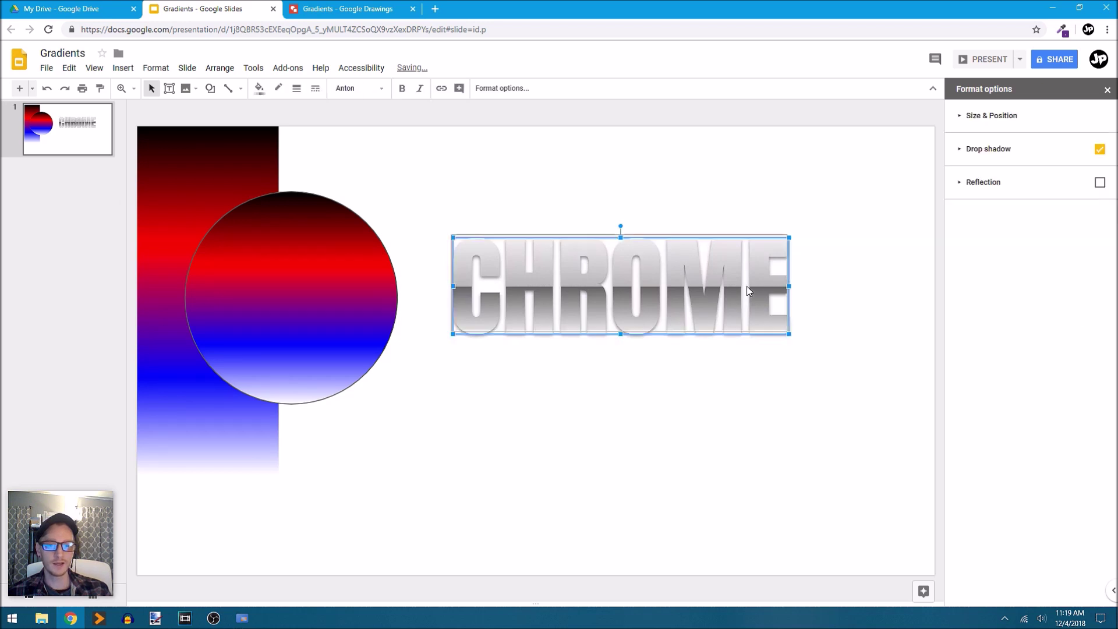
left_click_drag(746, 285, 738, 262)
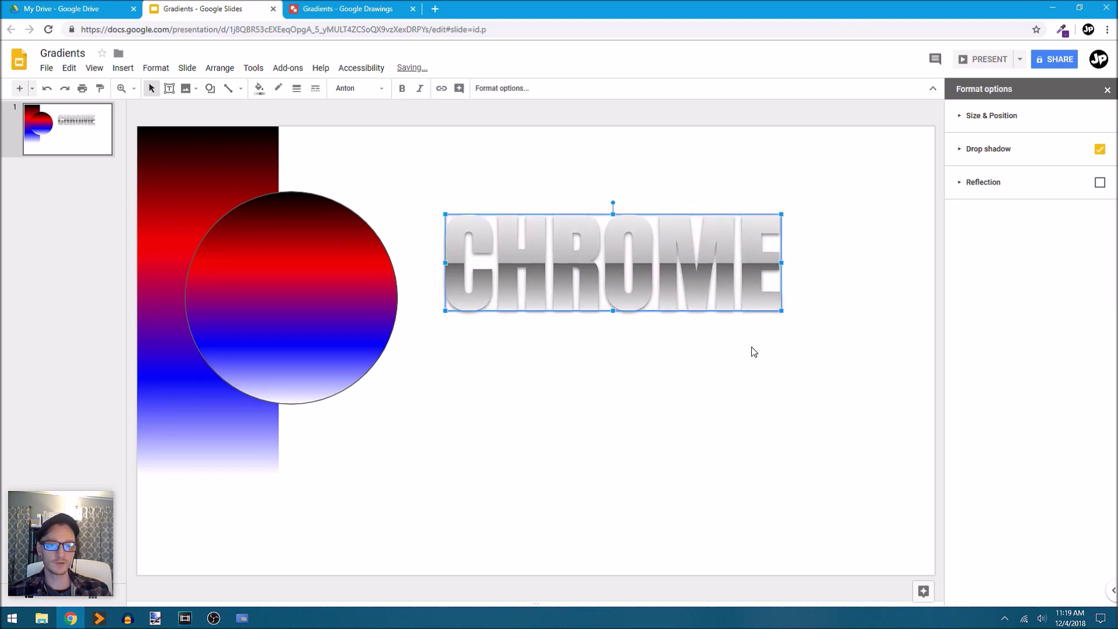
left_click(1099, 183)
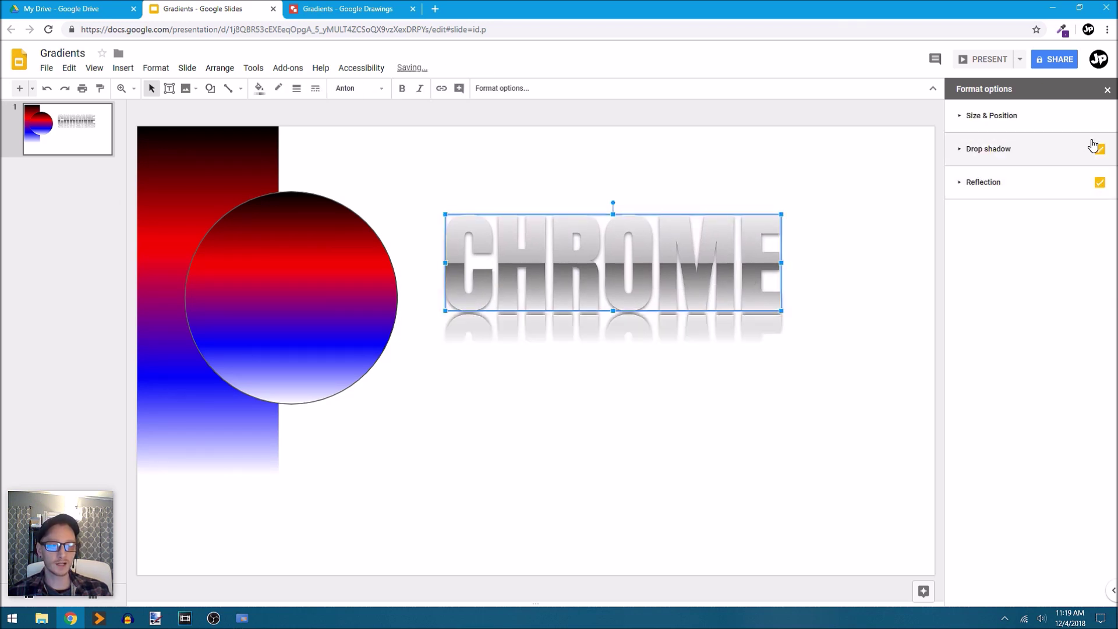
left_click(1107, 90)
left_click(822, 387)
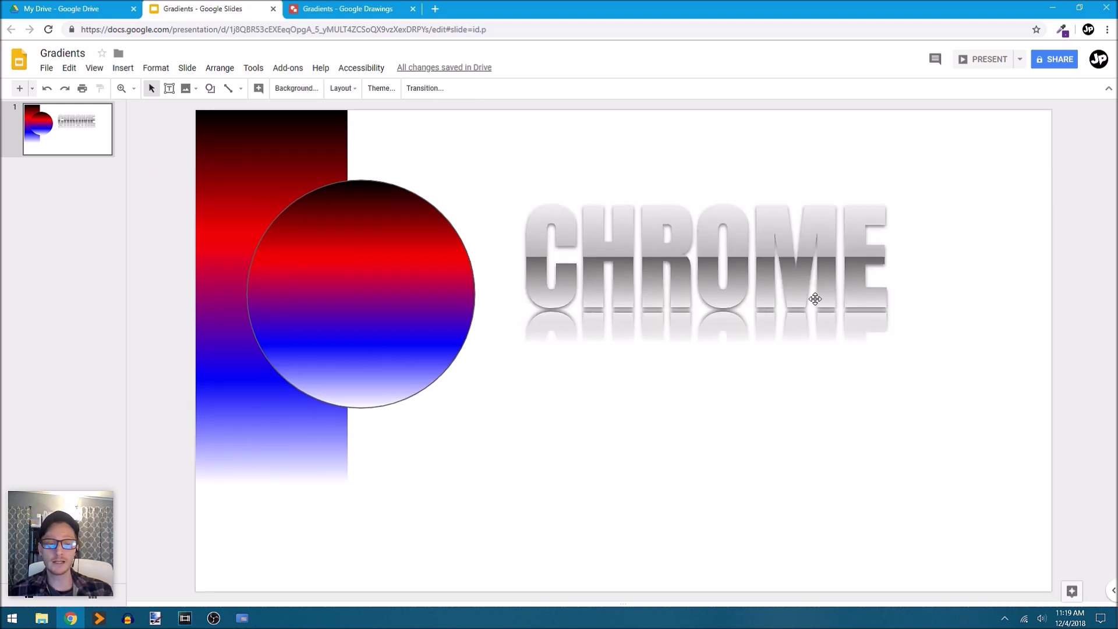
Move the CHROME word art higher and resize it to a smaller size
left_click(818, 269)
left_click_drag(809, 323, 810, 298)
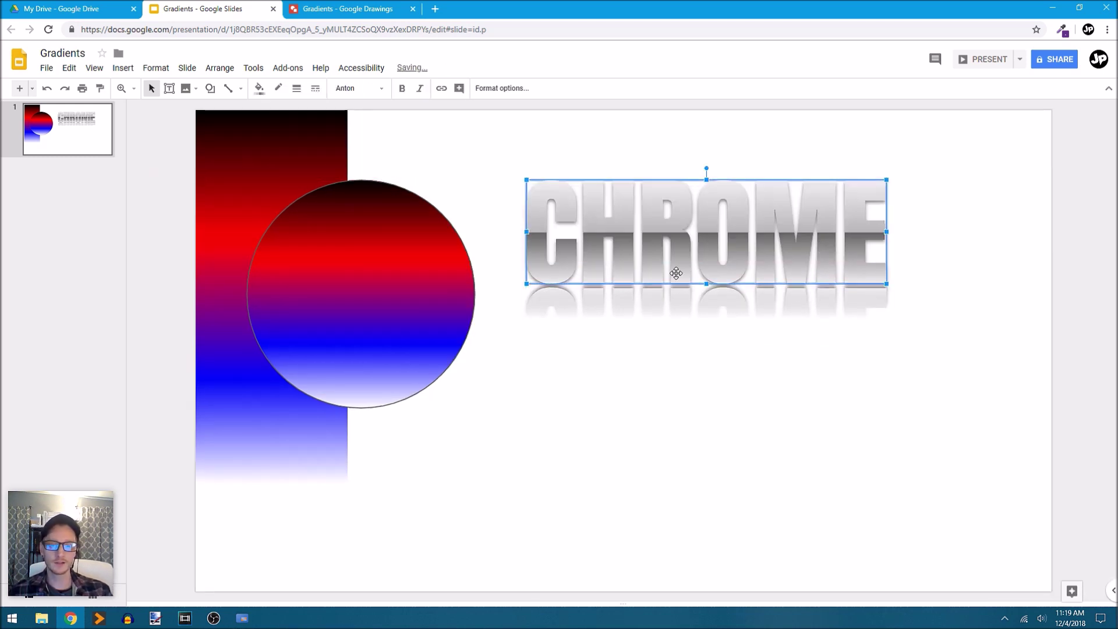
left_click_drag(885, 283, 970, 326)
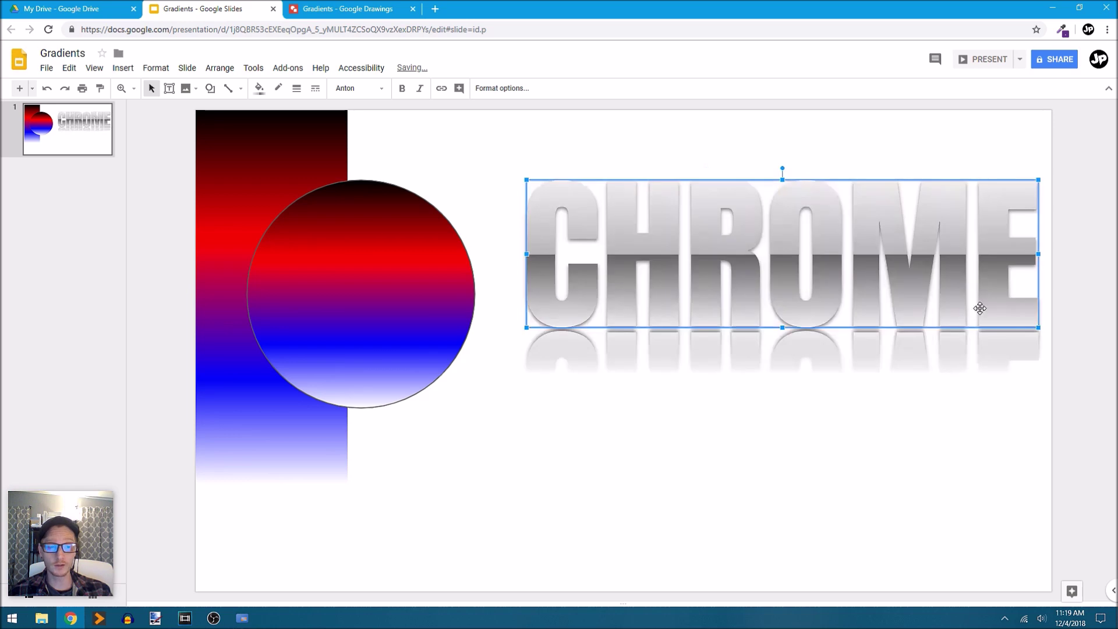
left_click_drag(1038, 328, 1038, 328)
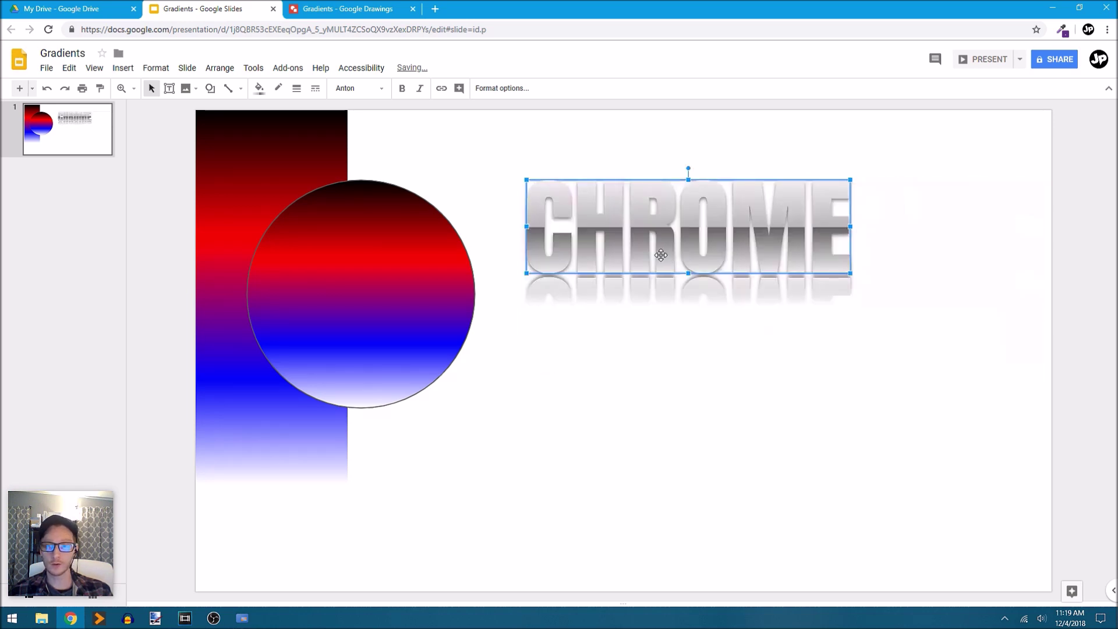
Copy the red-blue gradient circle below CHROME, fill it with the grey chrome gradient, and shrink it
left_click(407, 327)
mouse_move(407, 328)
left_mouse_down()
mouse_move(693, 446)
mouse_move(708, 468)
left_mouse_up()
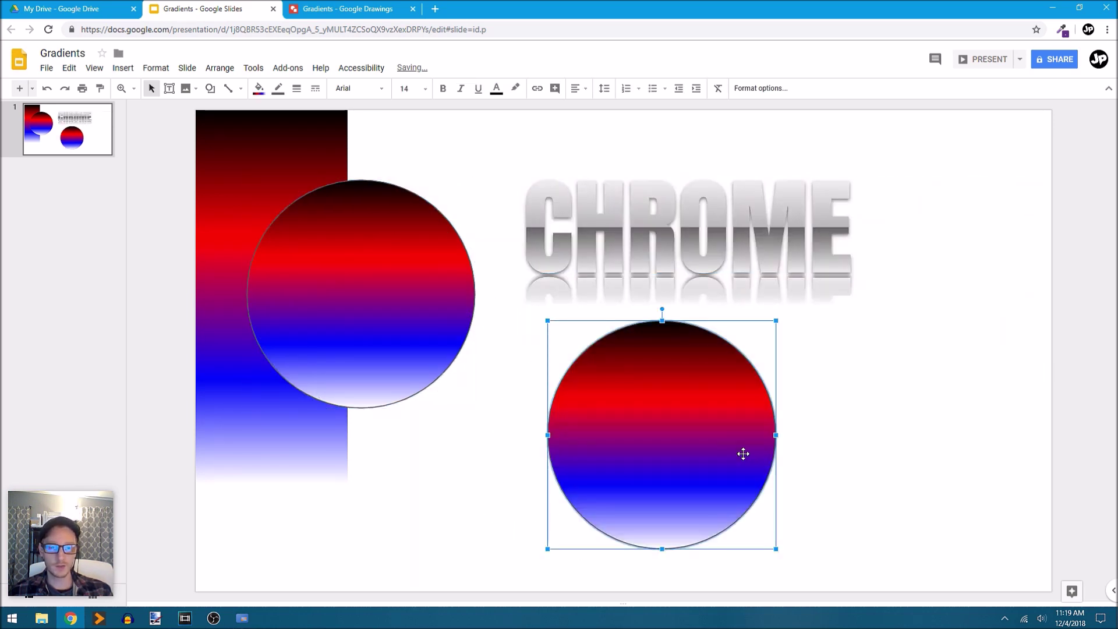
left_click(278, 88)
left_click(259, 88)
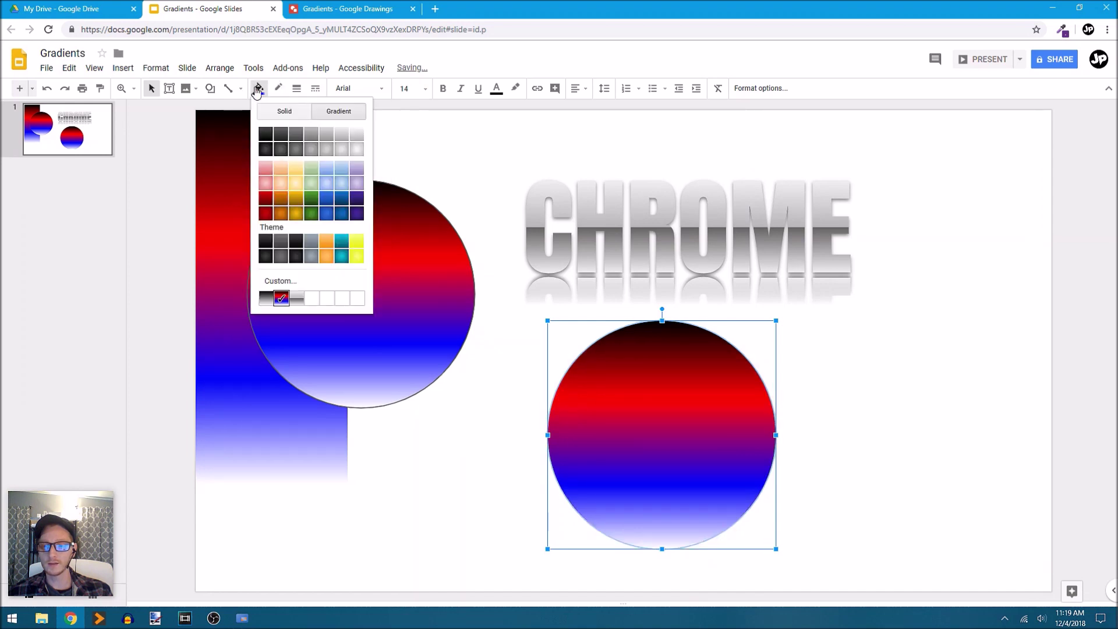
left_click(294, 296)
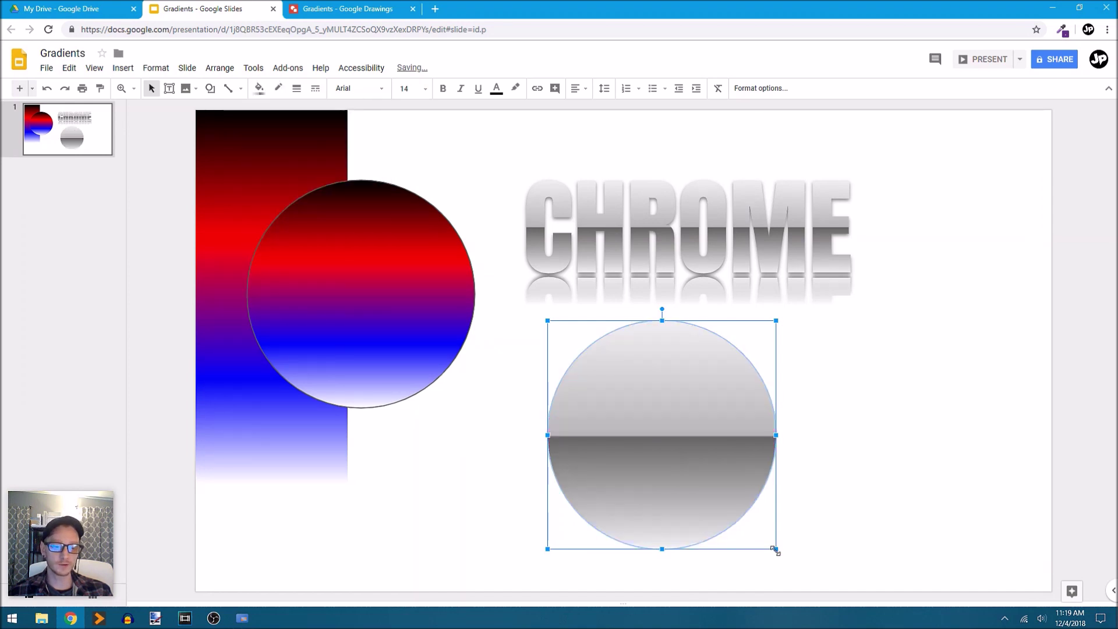
left_click_drag(599, 390, 564, 373)
Draw a diamond beside the small circle with a transparent border and grey chrome gradient fill
left_click(611, 374)
left_click(210, 87)
left_click(319, 185)
left_click_drag(661, 322, 827, 432)
left_click(282, 89)
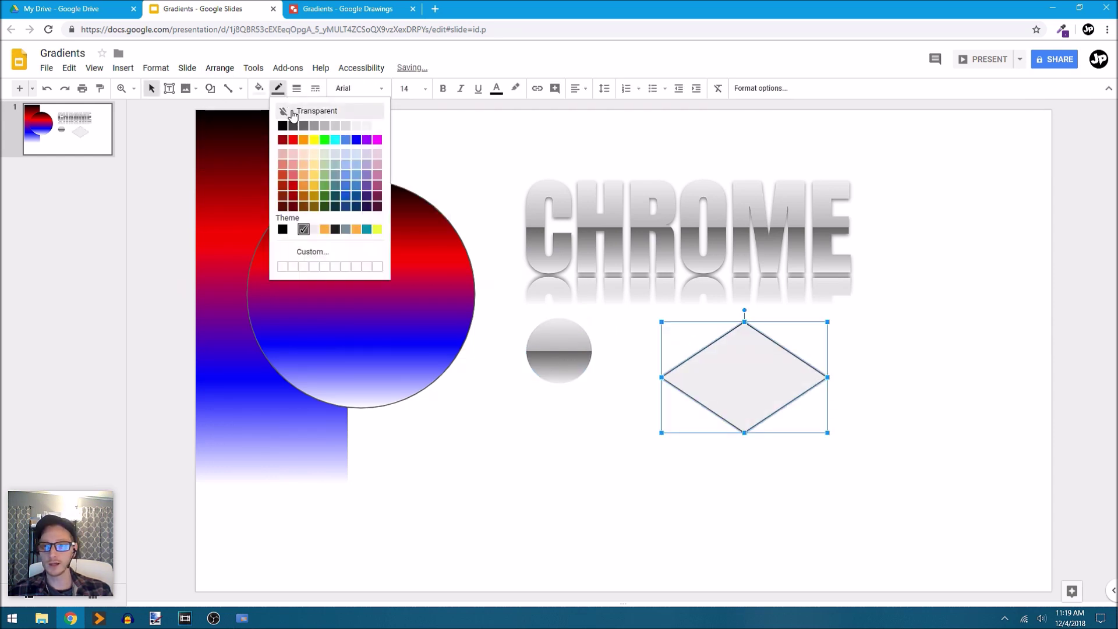
left_click(289, 112)
left_click(259, 88)
left_click(353, 110)
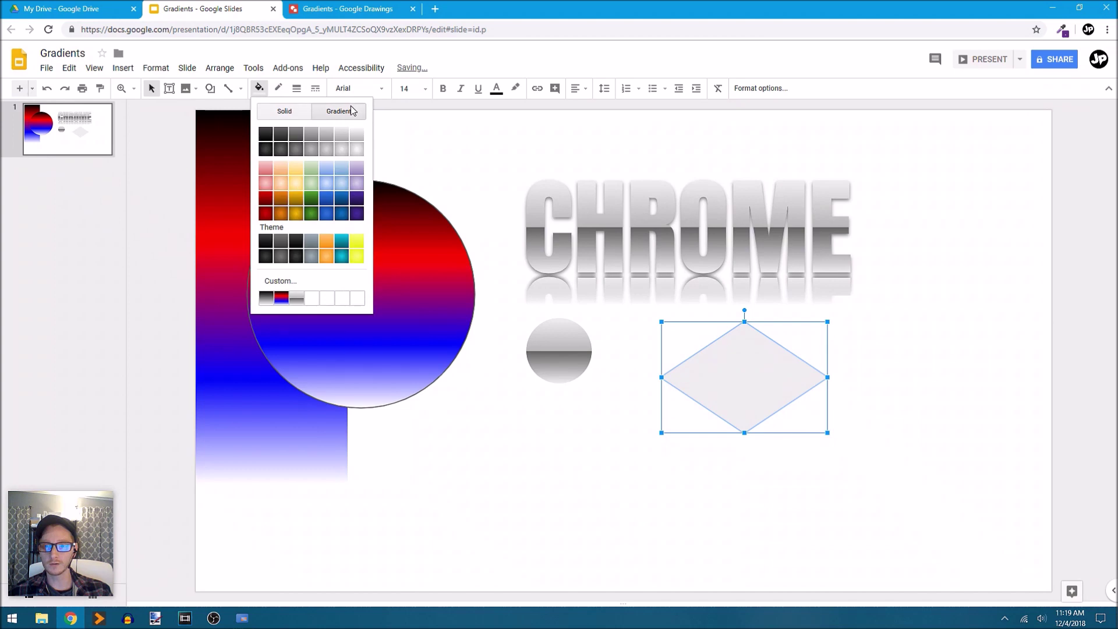
left_click(295, 296)
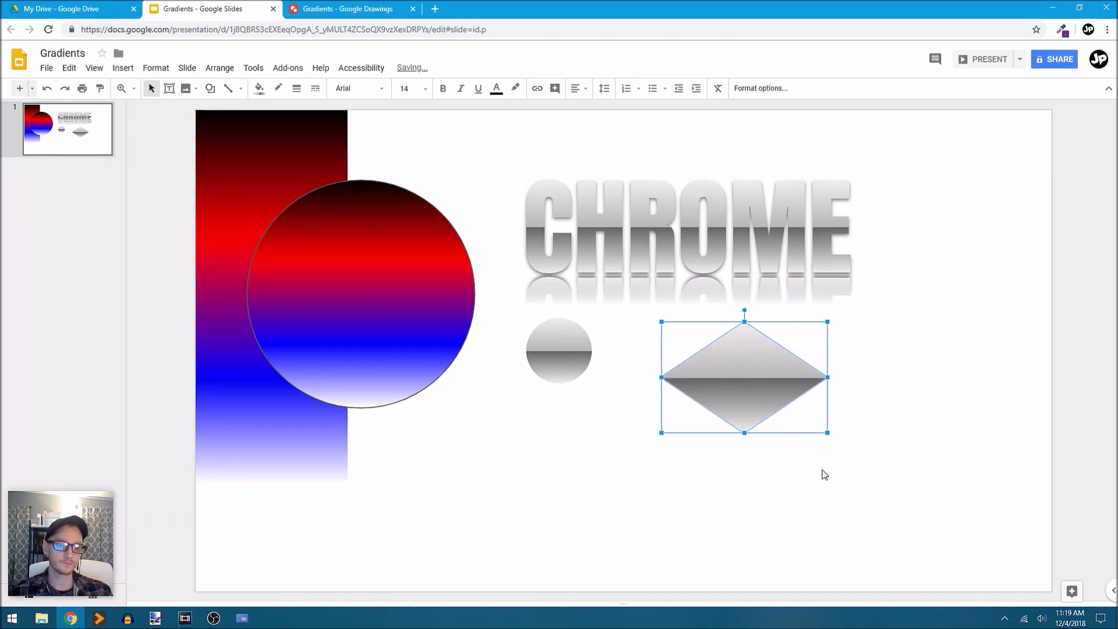
left_click_drag(771, 395, 716, 418)
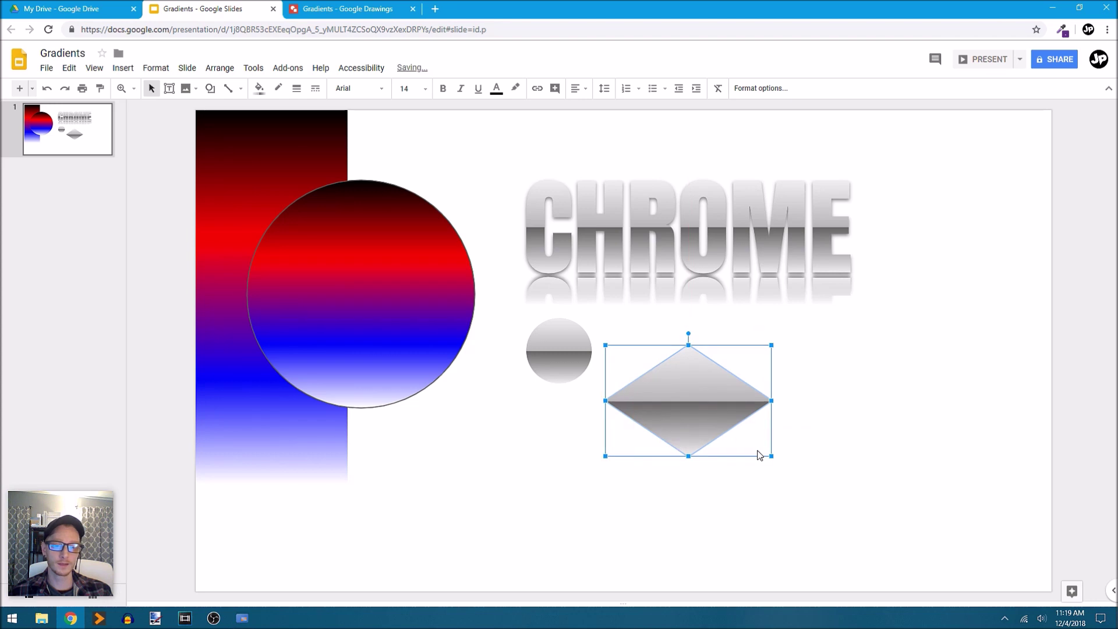
Give both the small circle and the diamond a reflection and a drop shadow
left_click(577, 362, "shift")
left_click(737, 91)
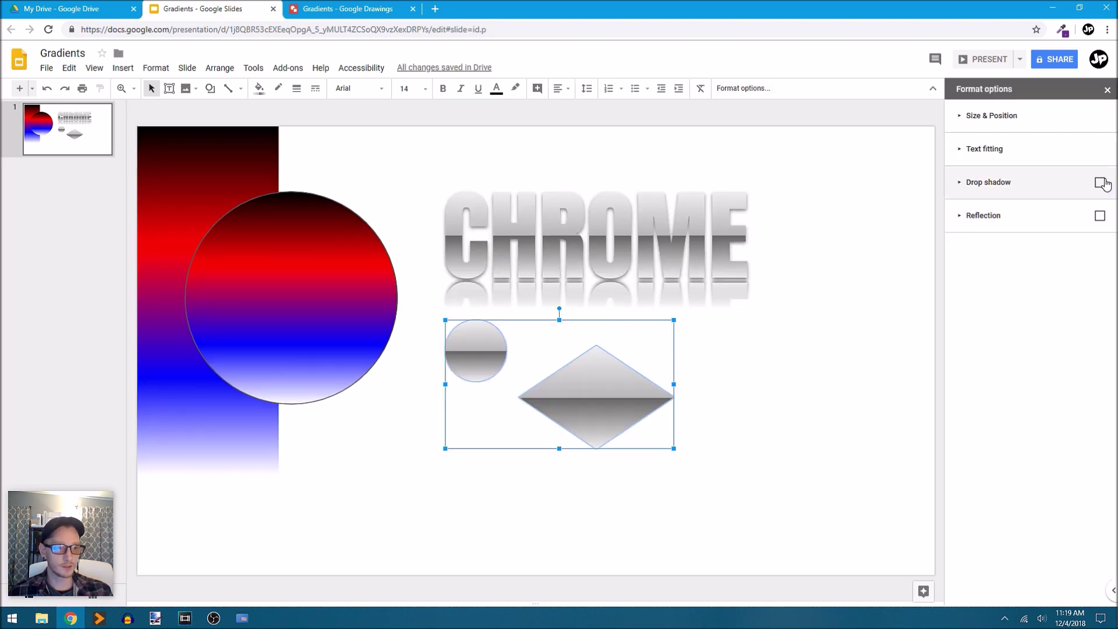
left_click(1099, 215)
left_click(1099, 182)
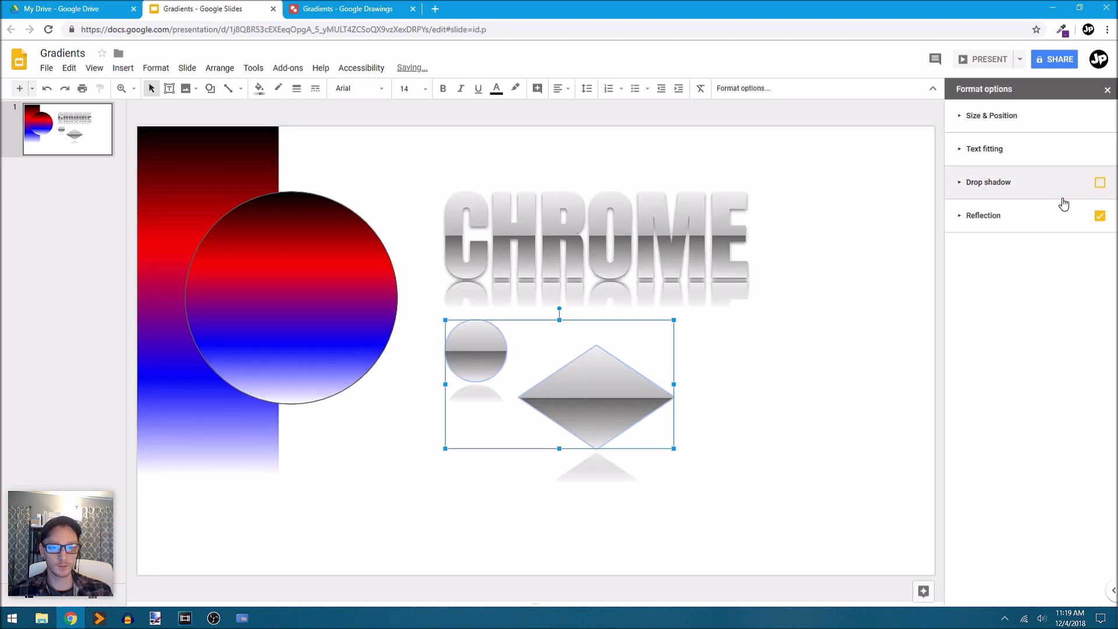
left_click(822, 375)
left_click(291, 88)
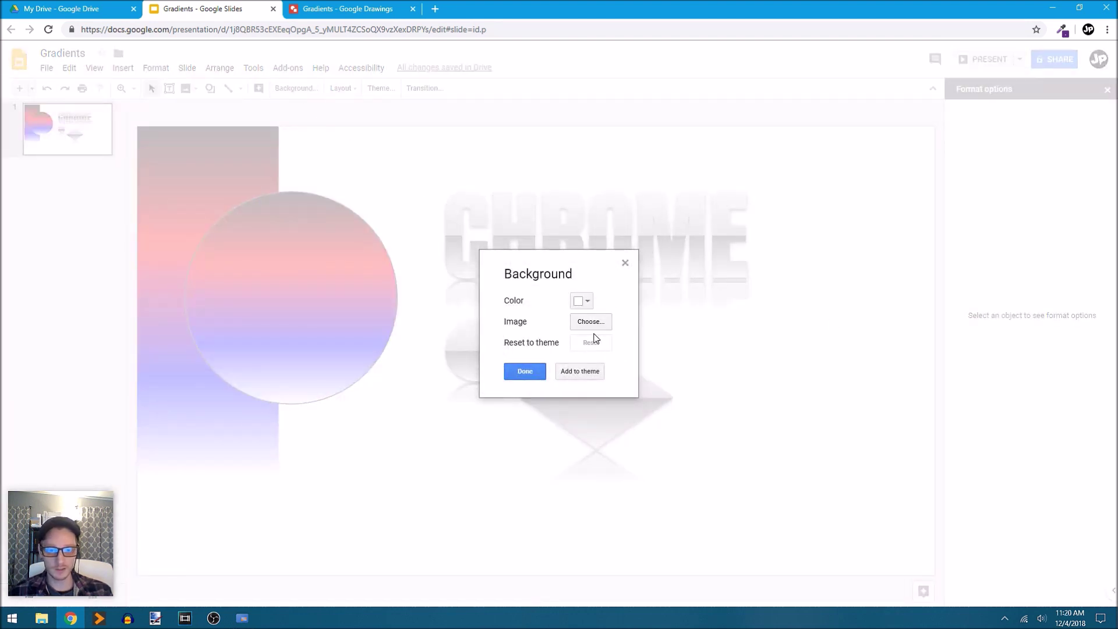
Set the slide background to the red-to-blue custom gradient used on the circle
left_click(588, 301)
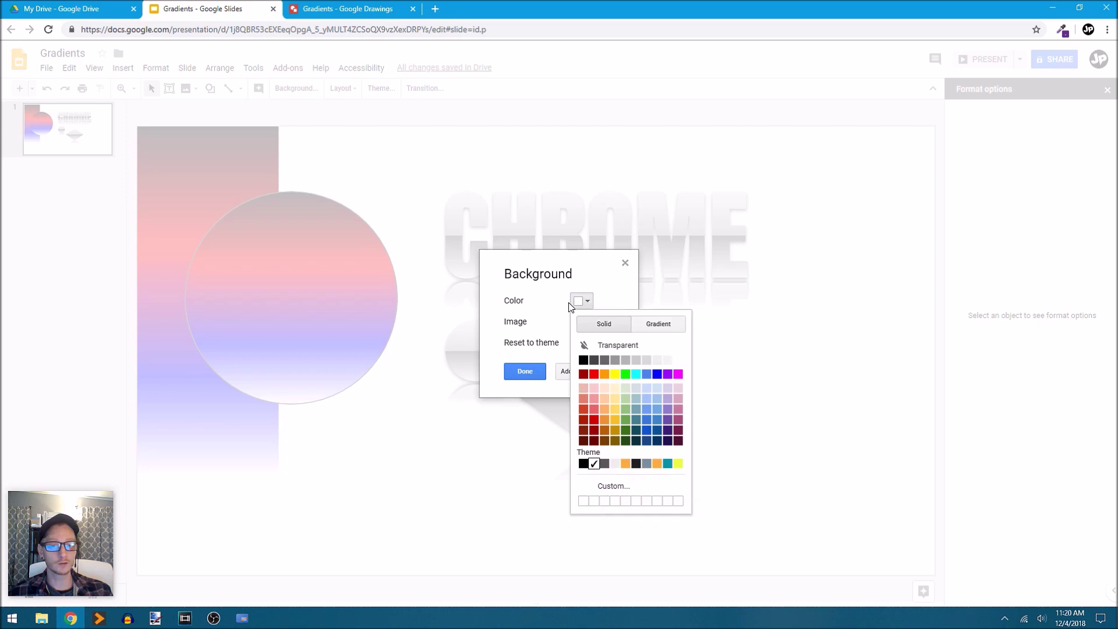
left_click(657, 327)
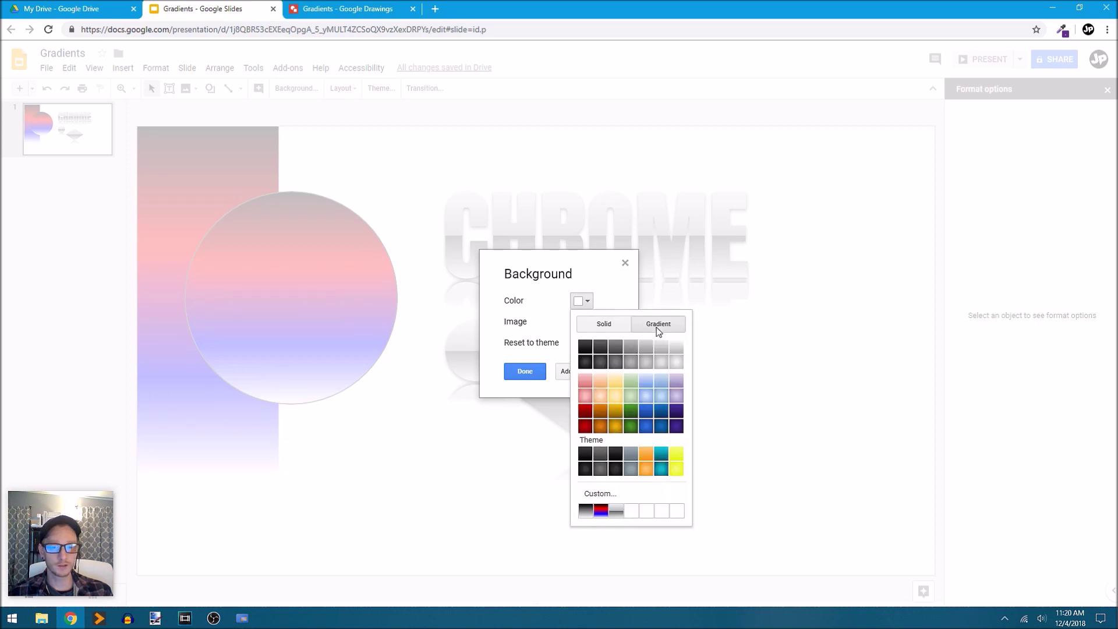
left_click(601, 511)
left_click(523, 373)
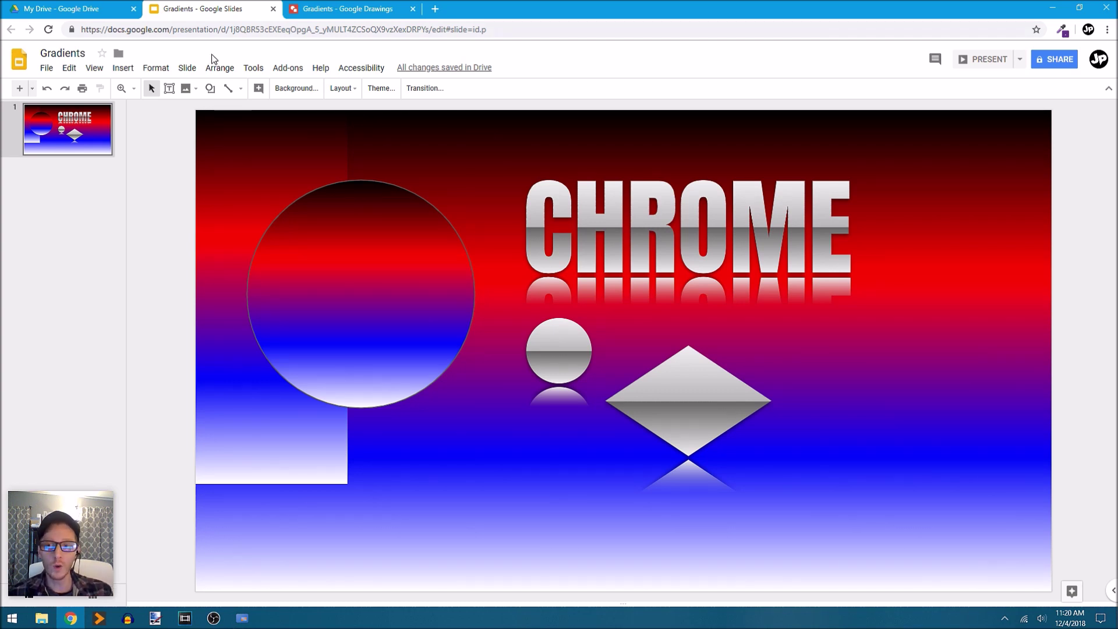
Draw a rectangle over the lower right area with a transparent border
left_click(210, 87)
mouse_move(226, 113)
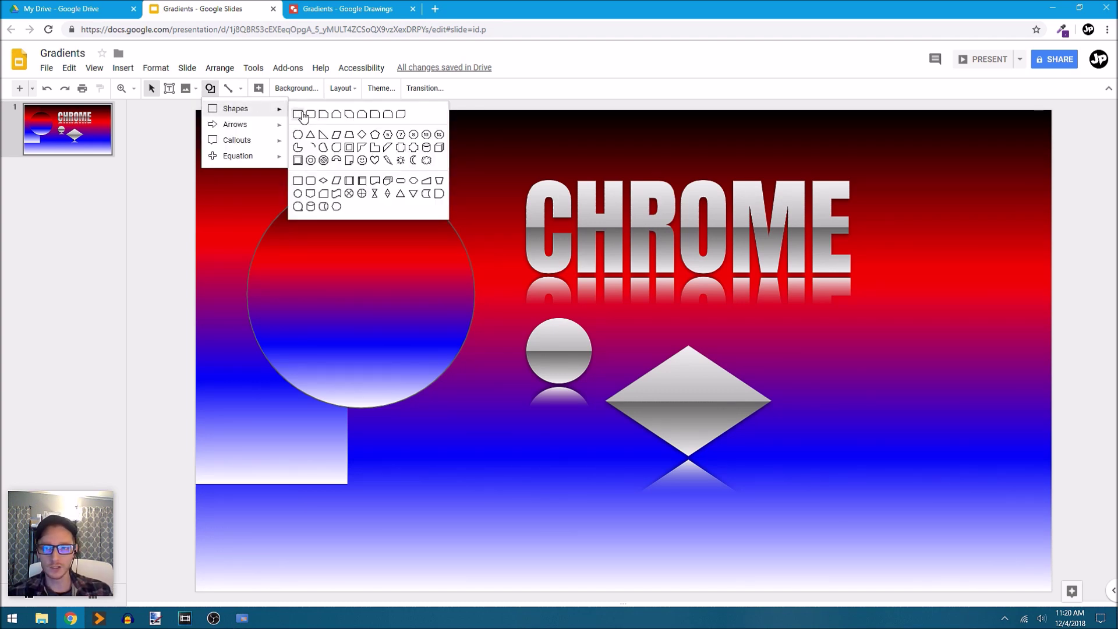
left_click(297, 114)
left_click_drag(522, 375, 905, 540)
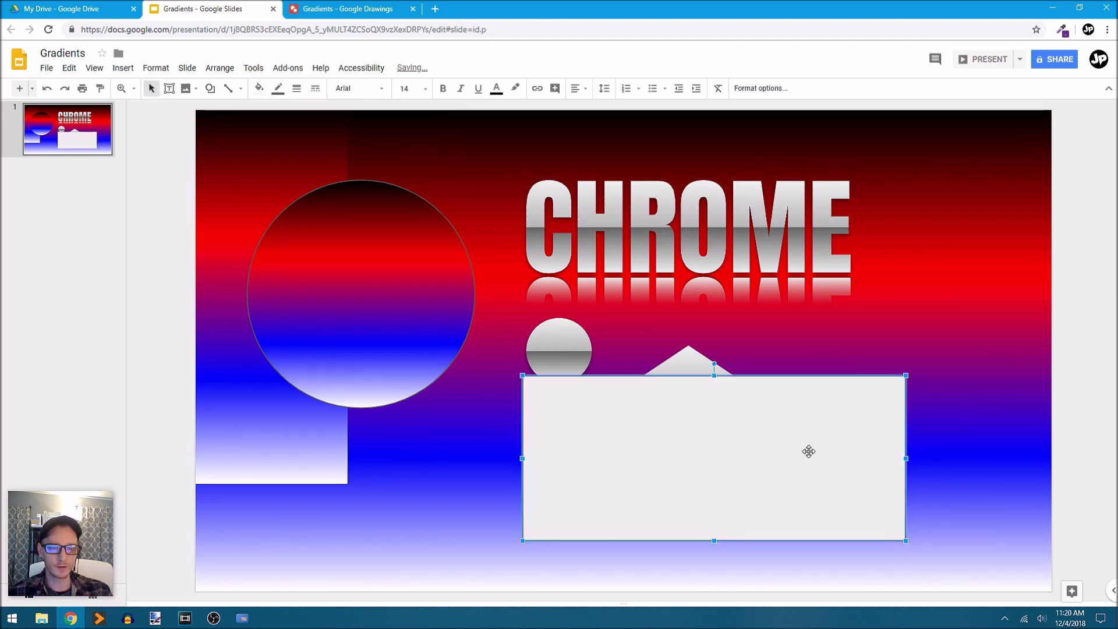
left_click_drag(808, 451, 903, 467)
left_click(278, 88)
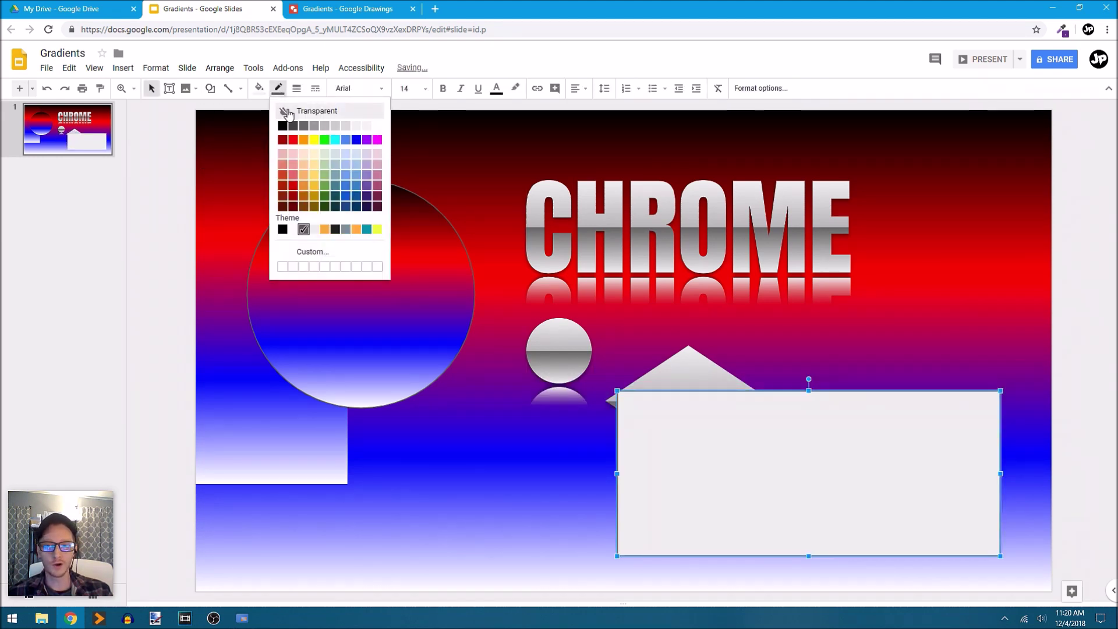
left_click(287, 111)
Fill the rectangle with a custom transparent-to-black gradient and widen its right edge
left_click(258, 88)
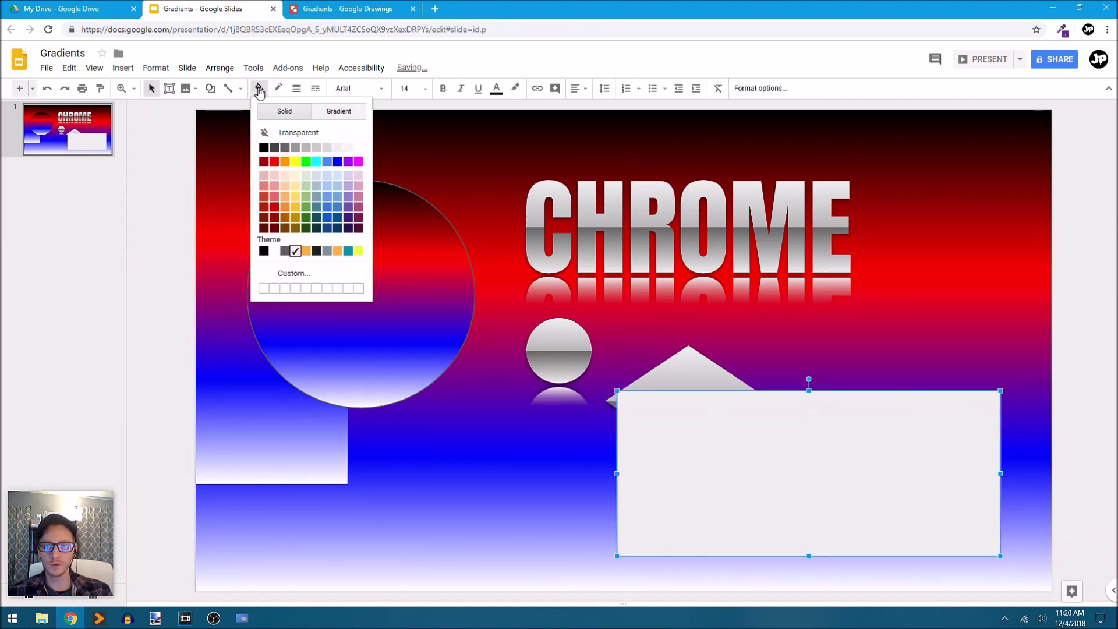
left_click(344, 113)
left_click(286, 287)
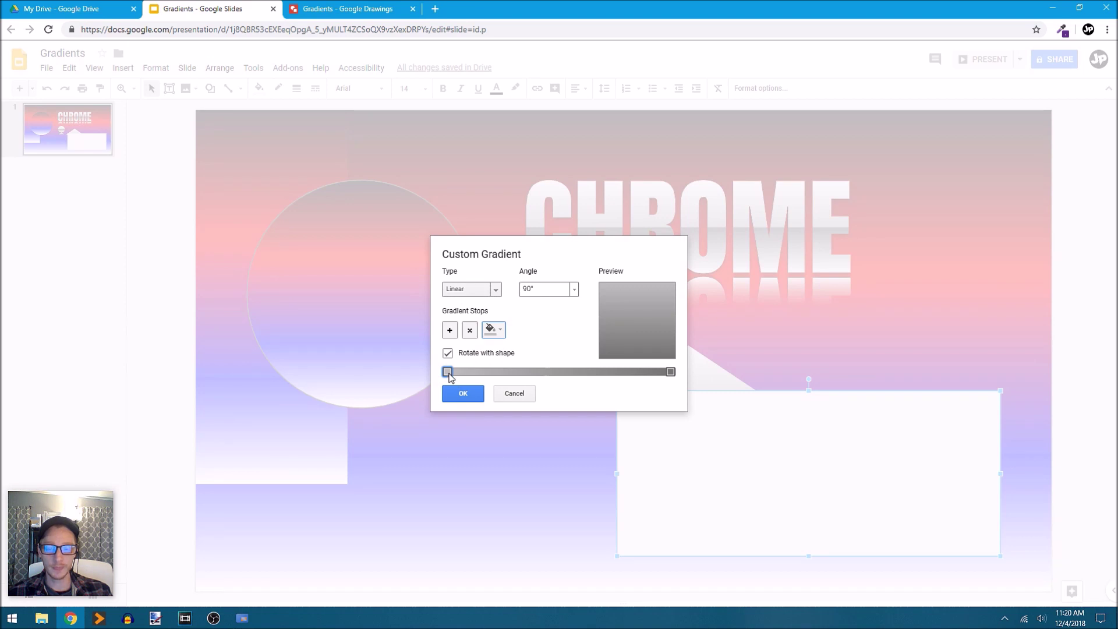
left_click(499, 331)
left_click(538, 353)
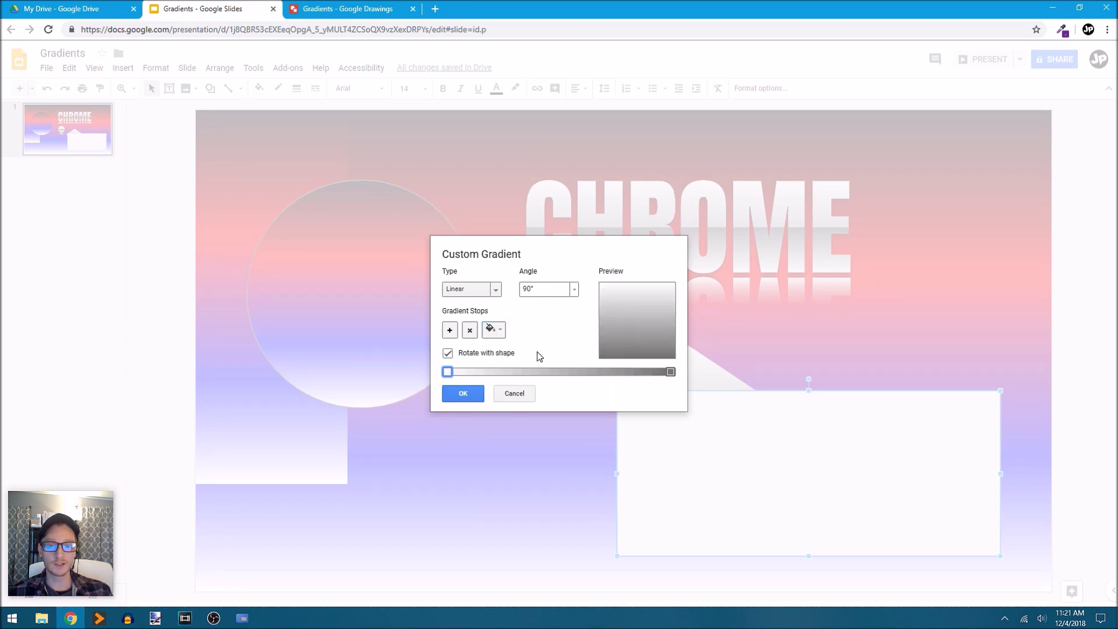
left_click(670, 372)
left_click(494, 330)
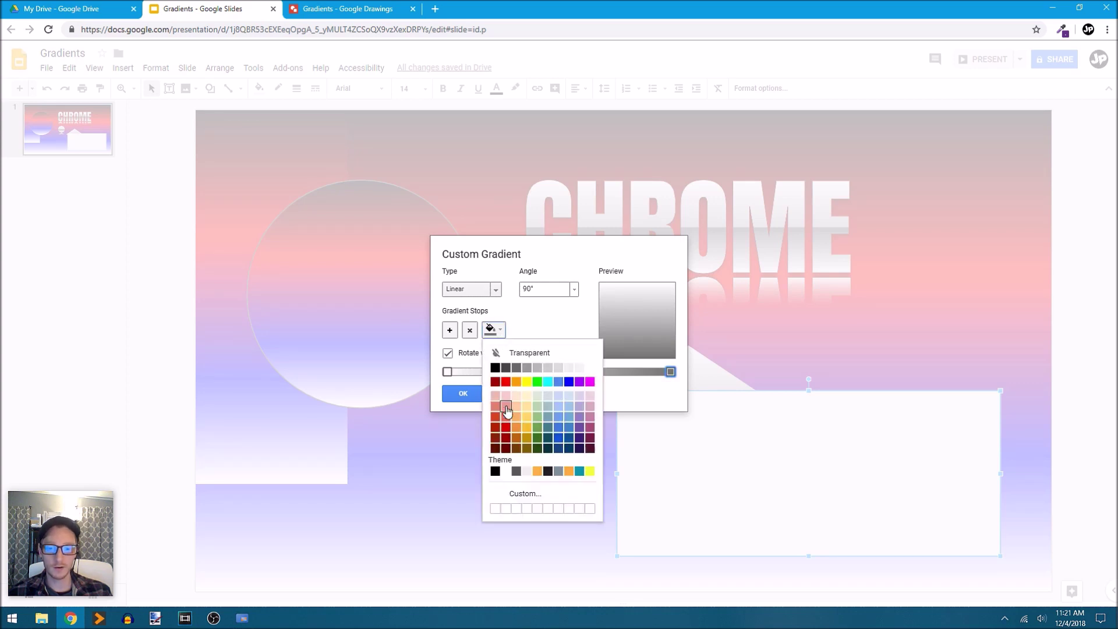
left_click(494, 368)
left_click(465, 395)
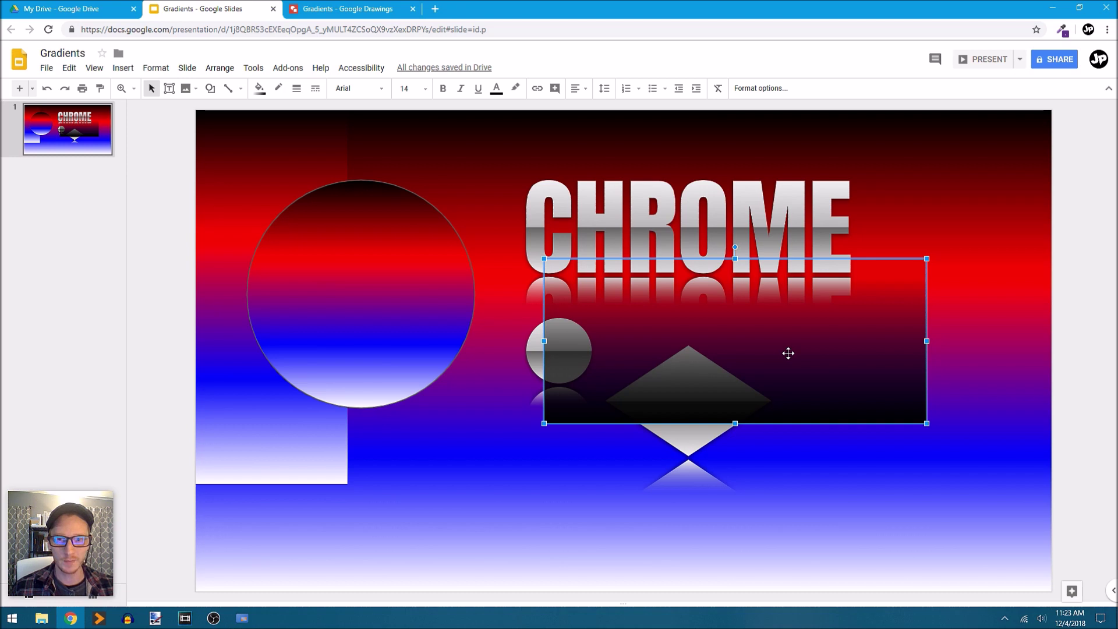
left_click_drag(926, 341, 951, 342)
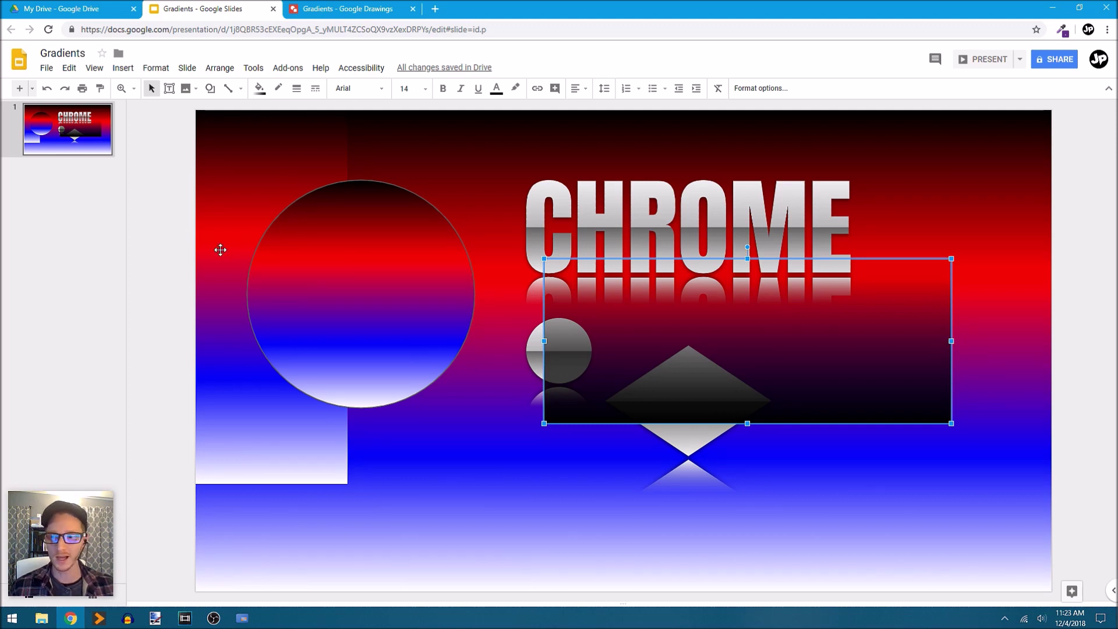
Add a new slide and delete its placeholders so it is blank
right_click(87, 214)
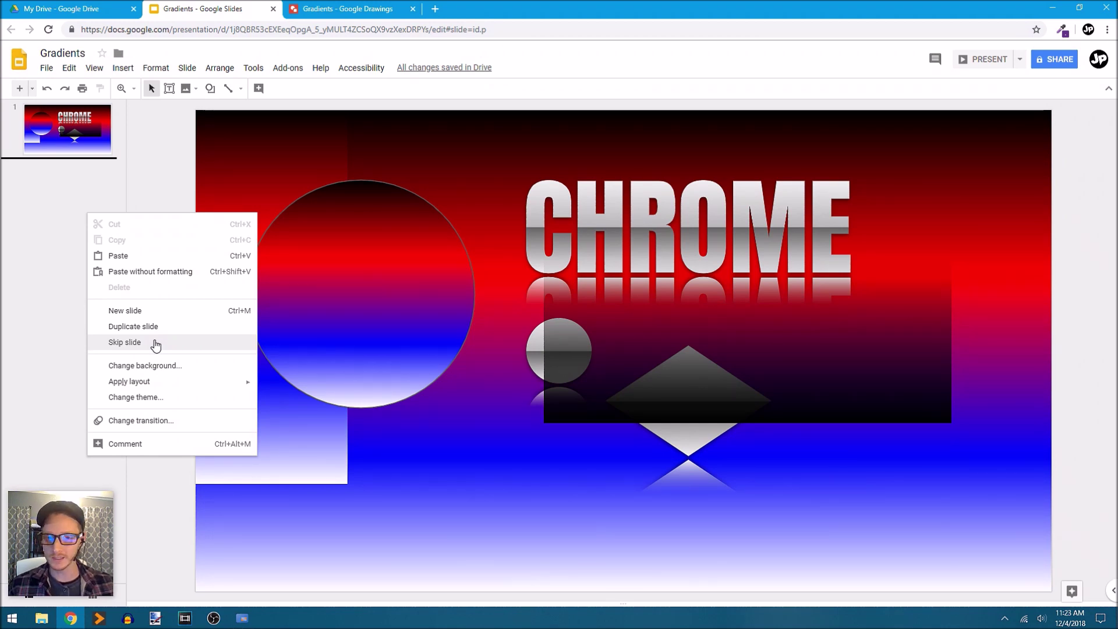
left_click(128, 311)
left_click_drag(172, 132, 409, 342)
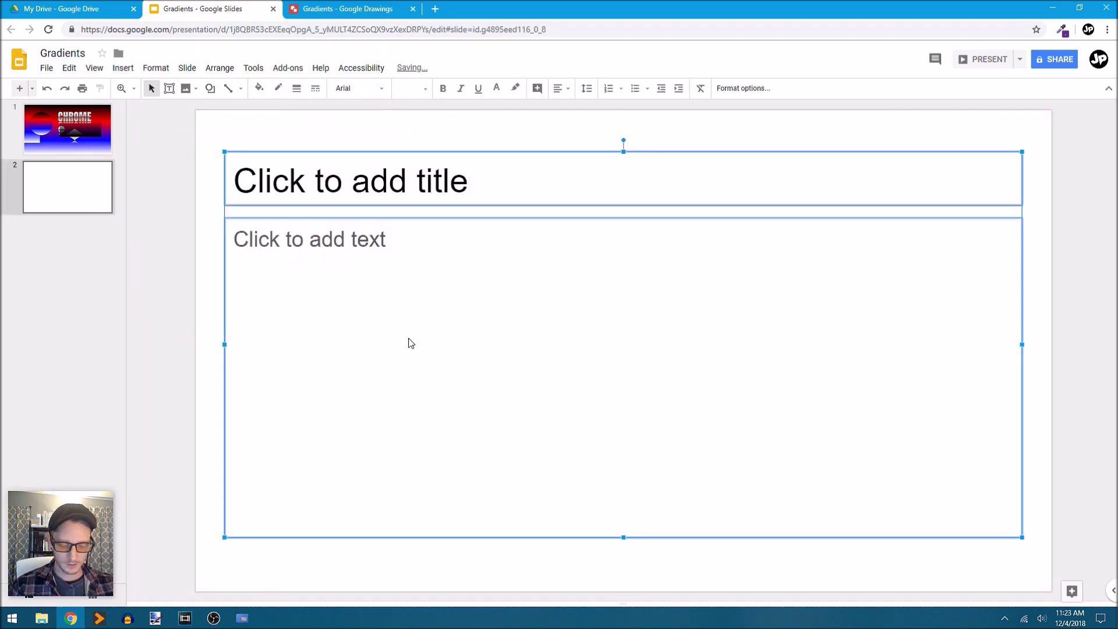
key("Delete")
Set the slide background to a dark stone wall image found by searching 'stone texture'
left_click(295, 88)
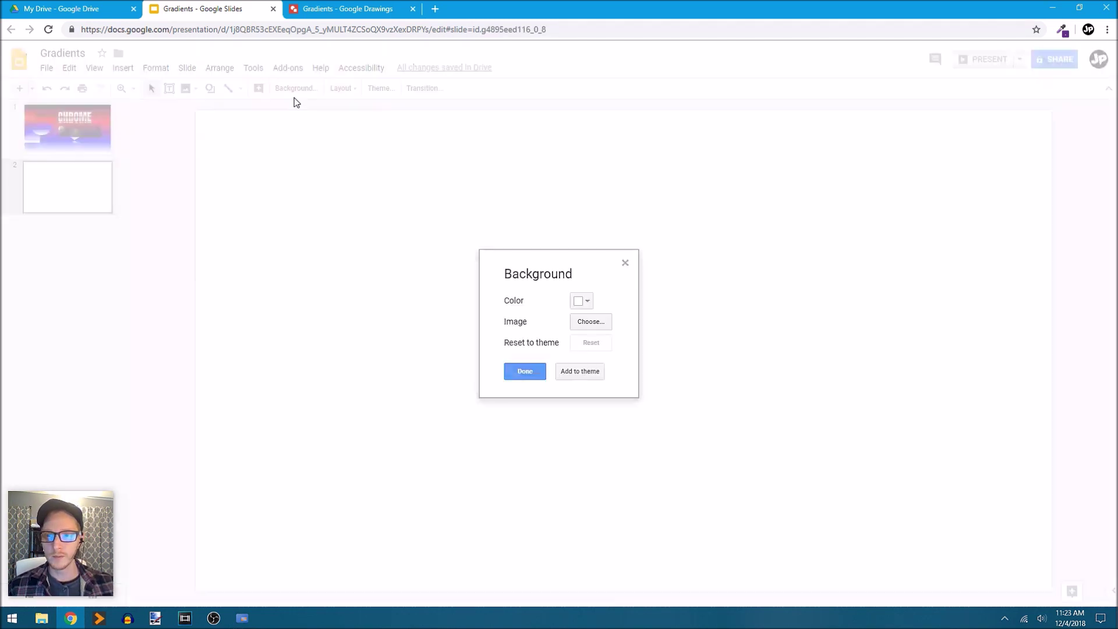
left_click(582, 301)
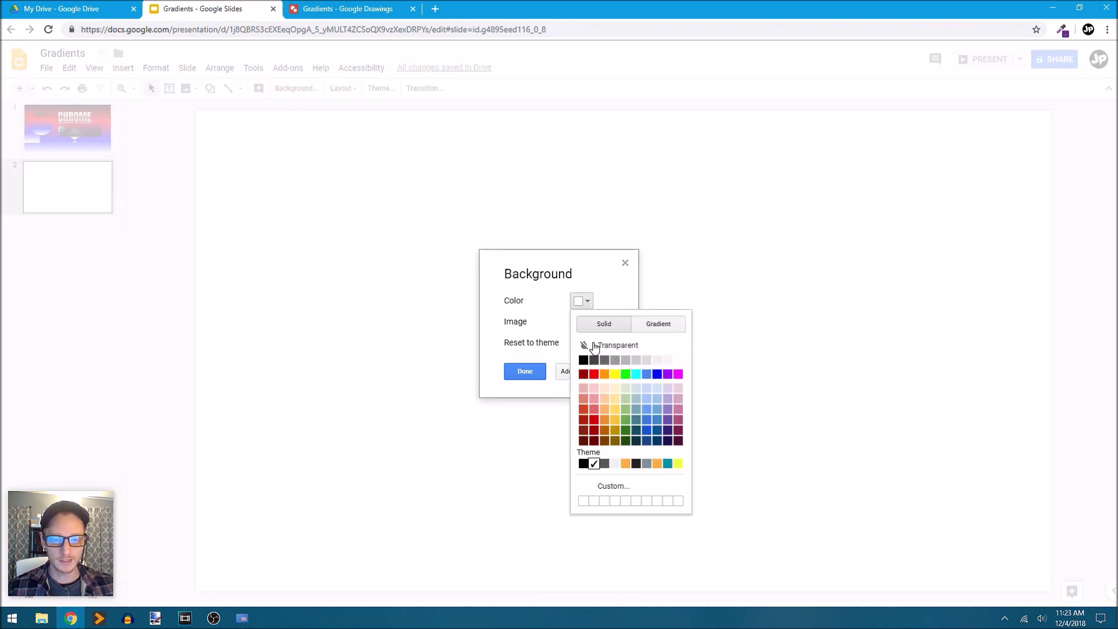
left_click(528, 301)
left_click(585, 304)
left_click(569, 323)
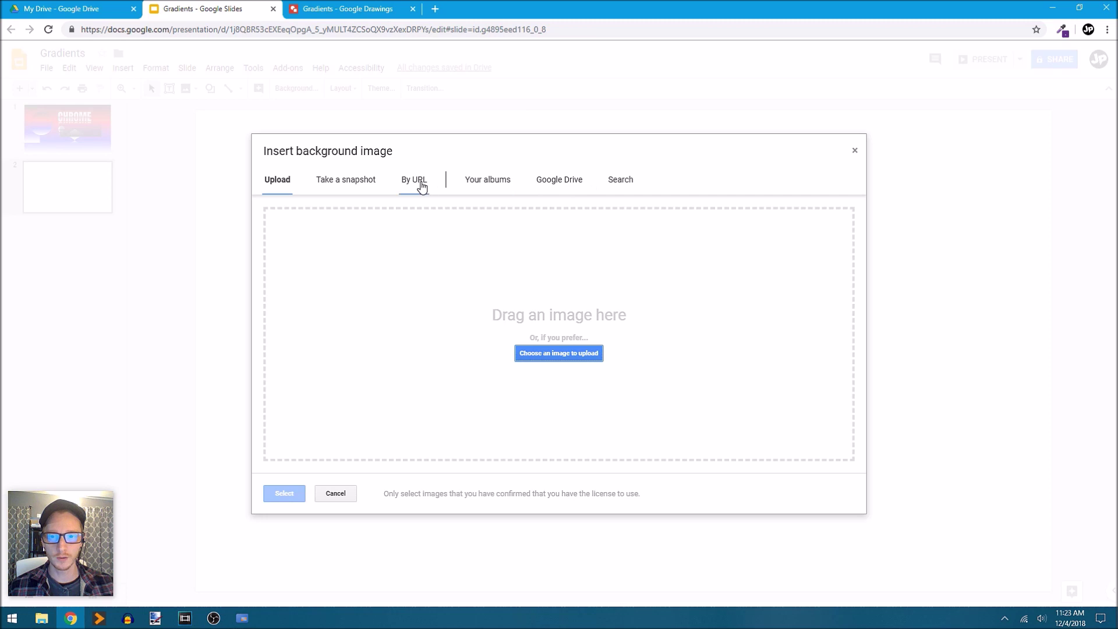
left_click(614, 196)
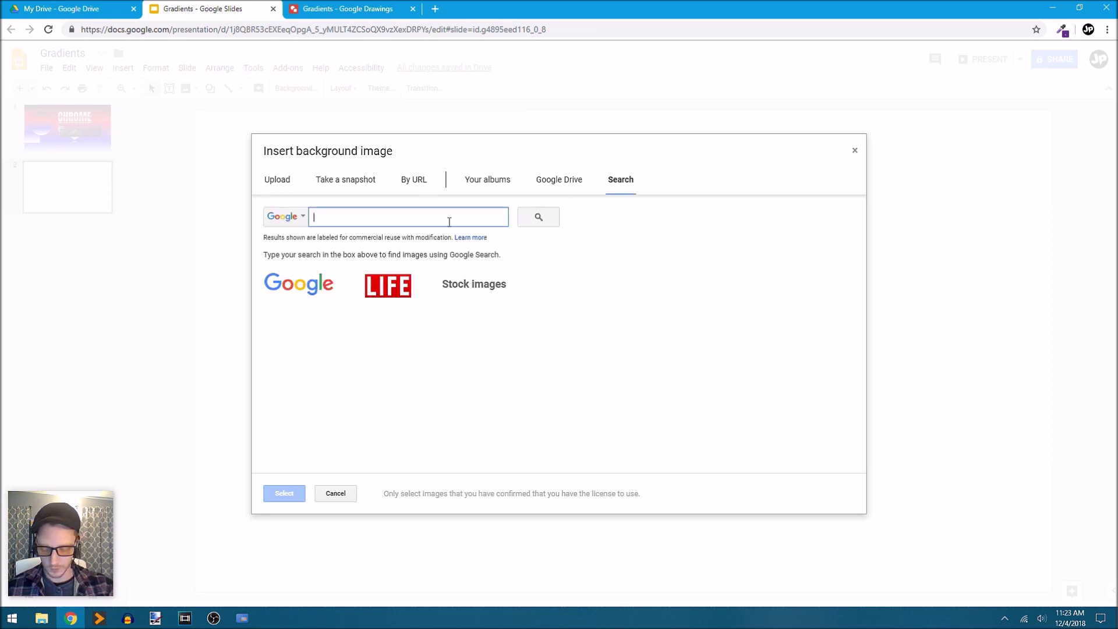
type("stone texture")
key("Return")
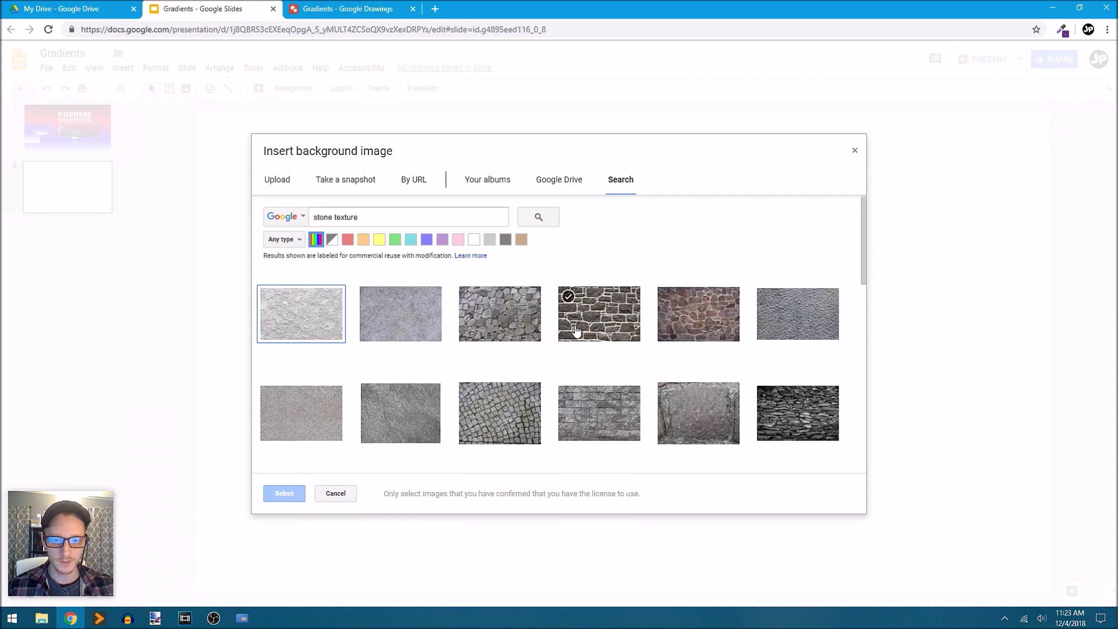
left_click(499, 317)
left_click(284, 495)
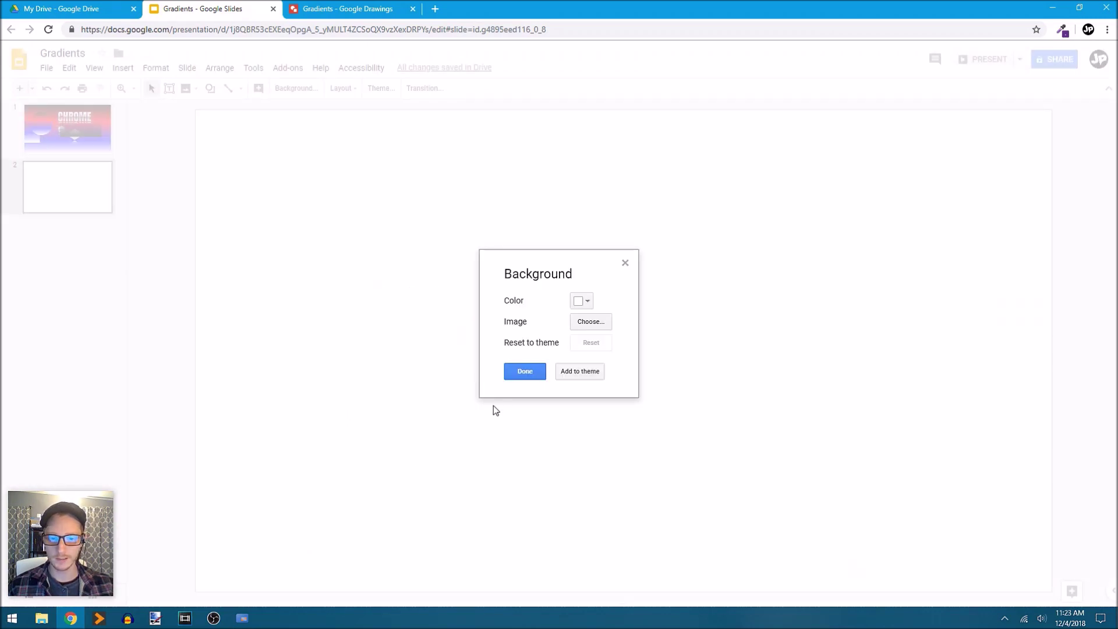
left_click(527, 373)
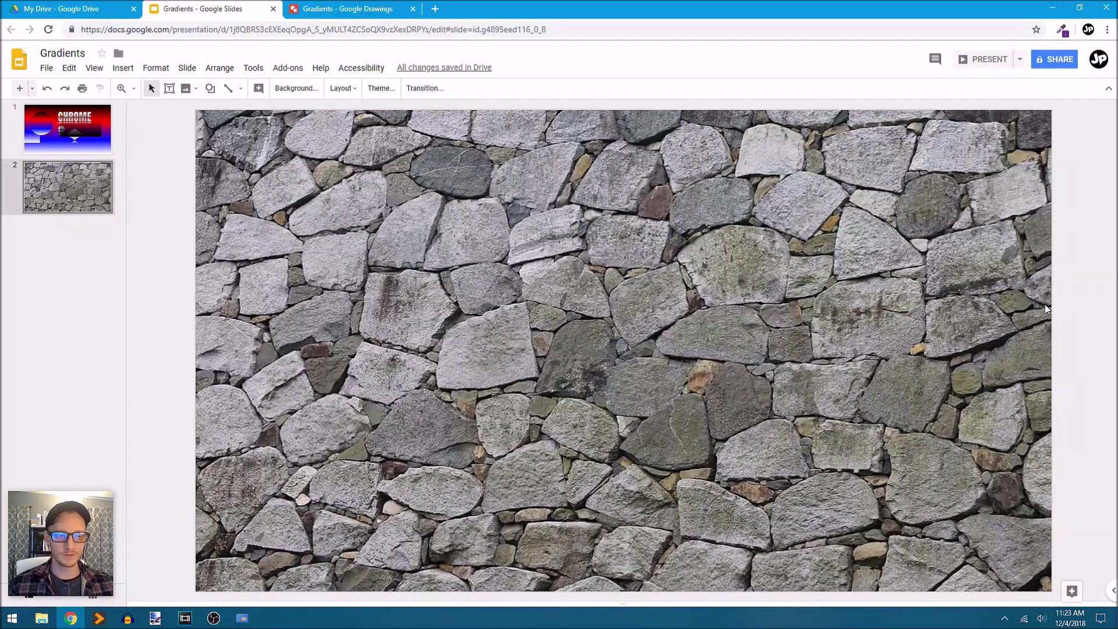
Paste the black gradient rectangle and stretch it to cover the whole stone-wall slide
left_click_drag(923, 324, 854, 346)
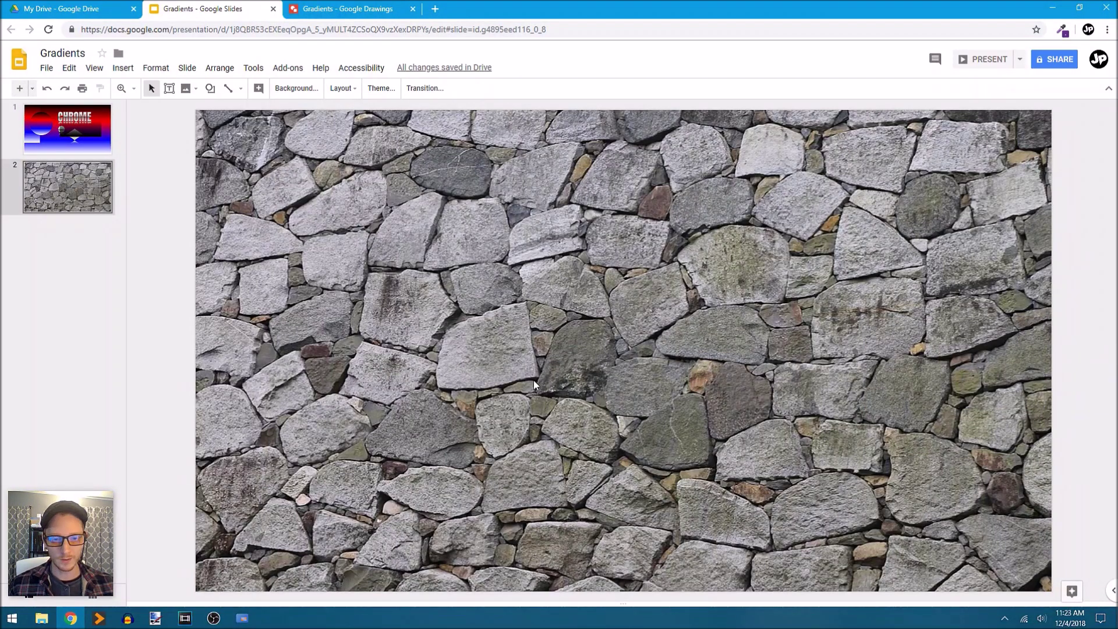
key("ctrl+v")
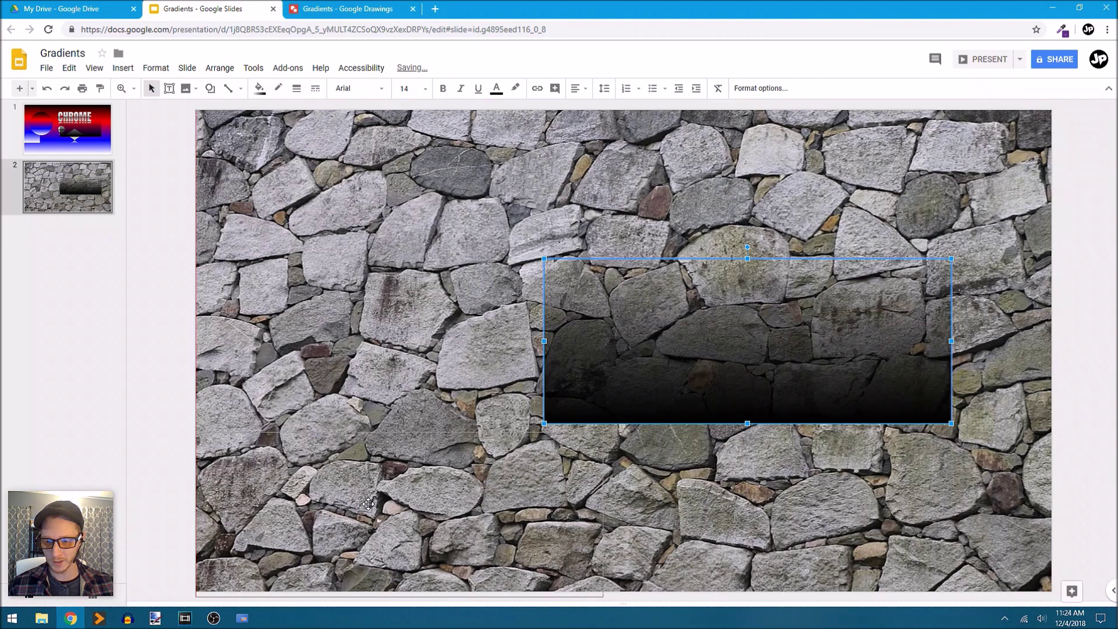
left_click_drag(948, 341, 600, 508)
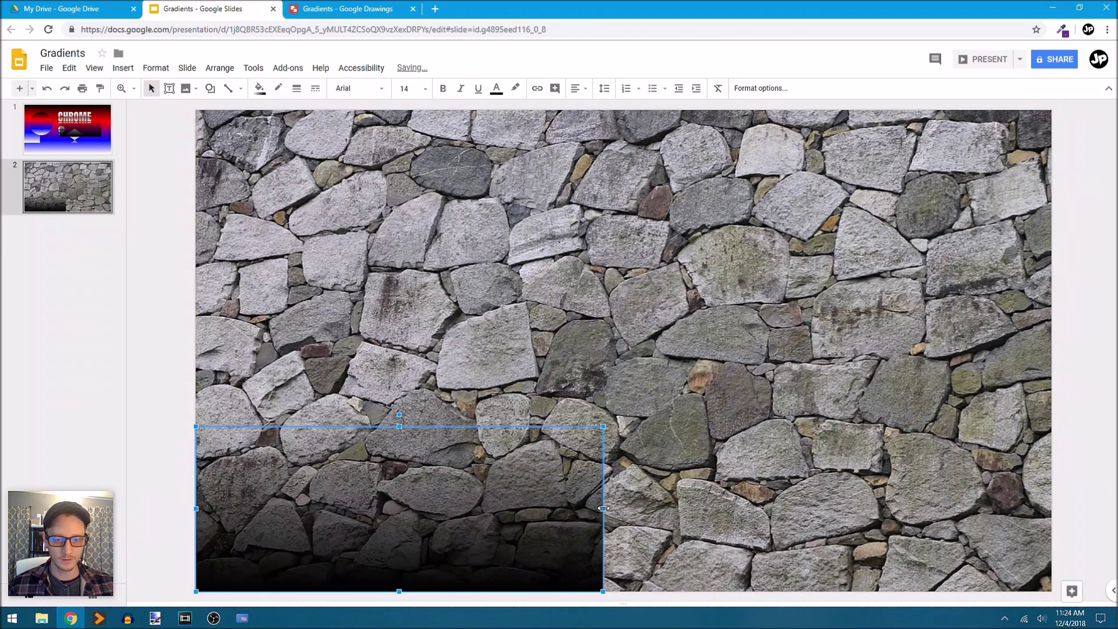
left_click_drag(1059, 488, 1050, 489)
left_click_drag(624, 429, 627, 110)
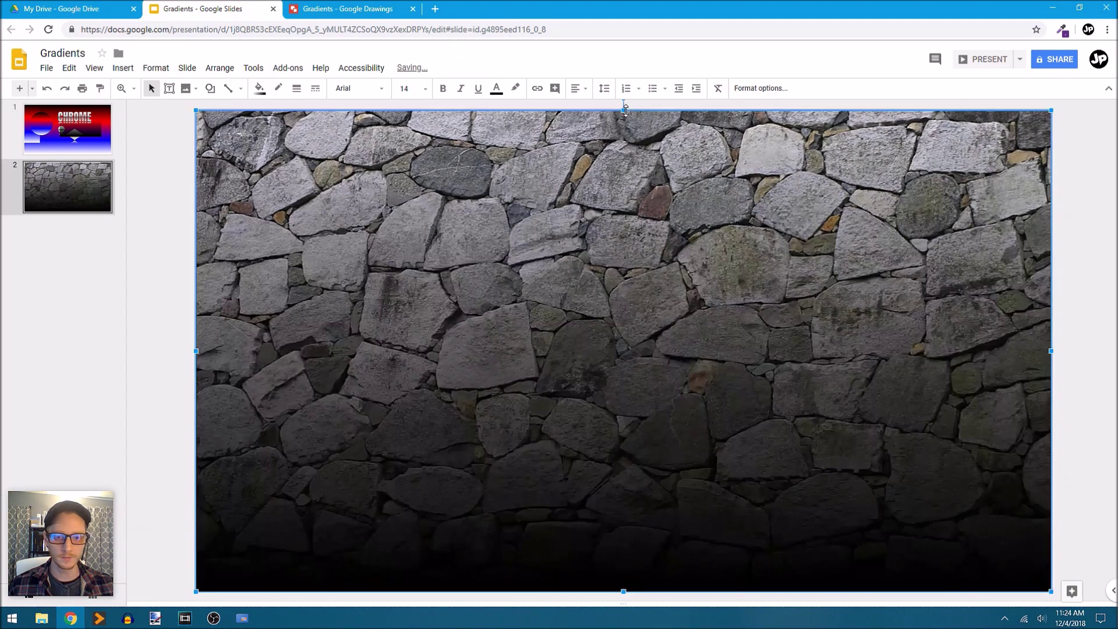
left_click(170, 228)
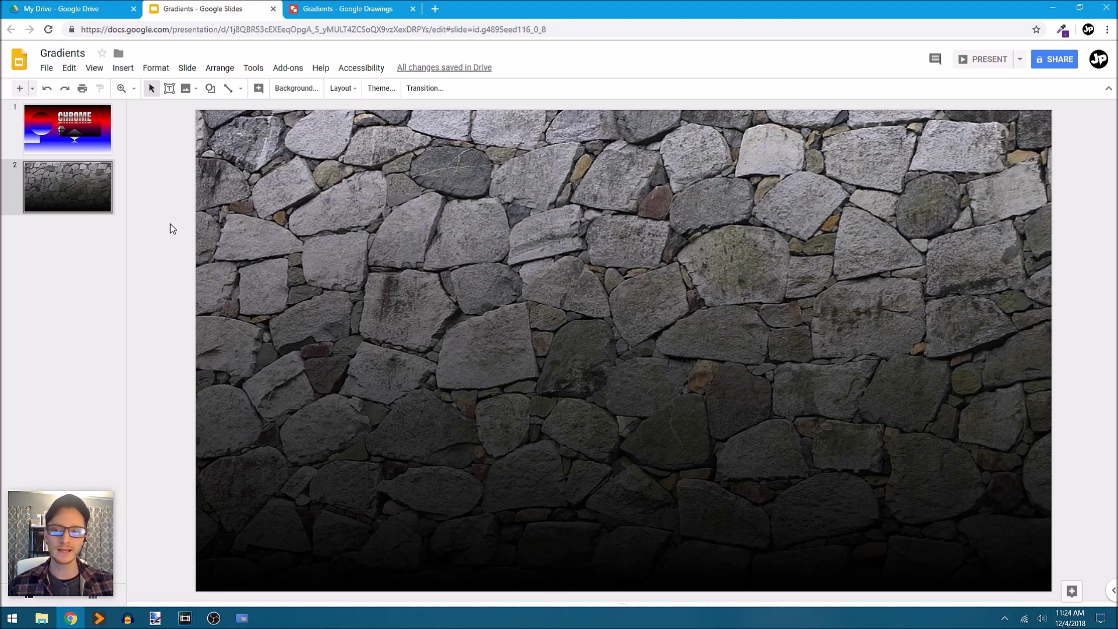
left_click(95, 124)
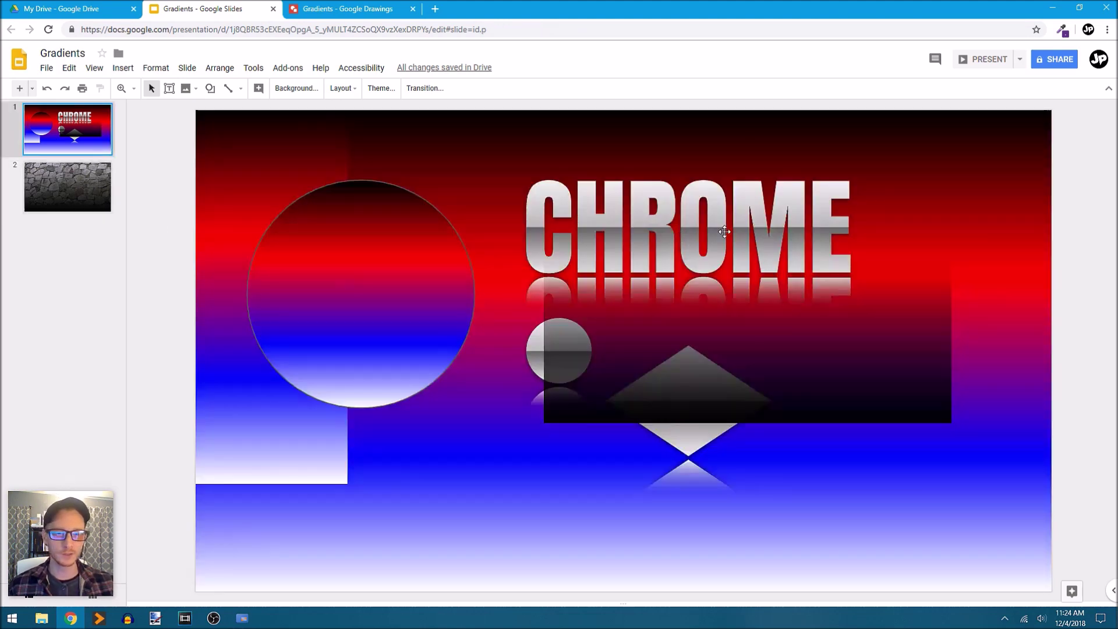
Paste the CHROME word art from slide 1 onto slide 2, centre it both ways, and enlarge it
left_click(724, 231)
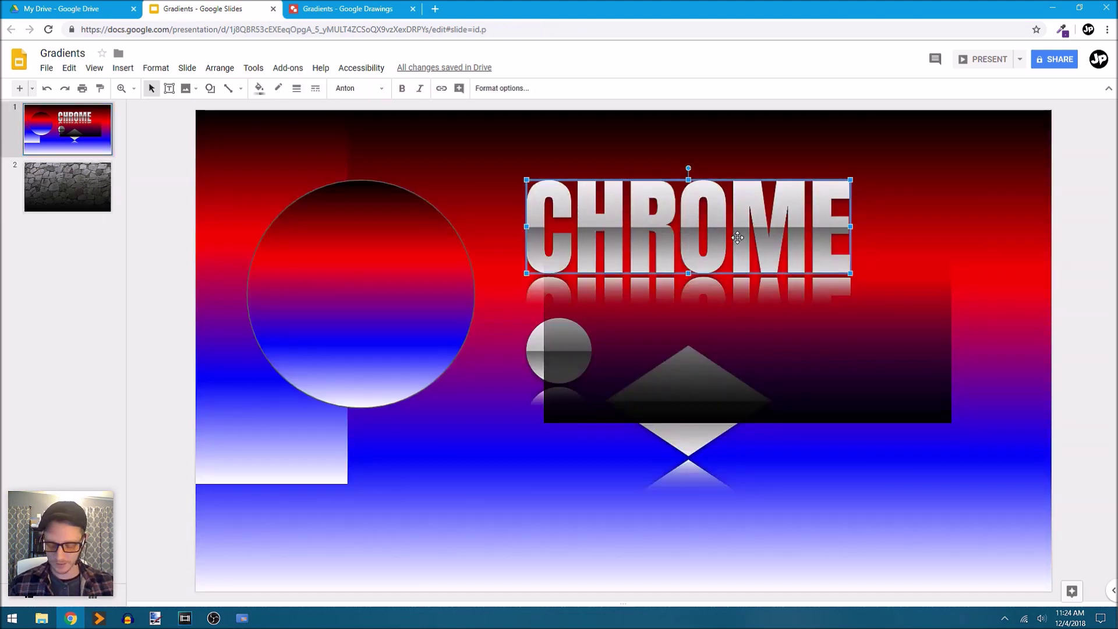
left_click(82, 190)
key("ctrl+v")
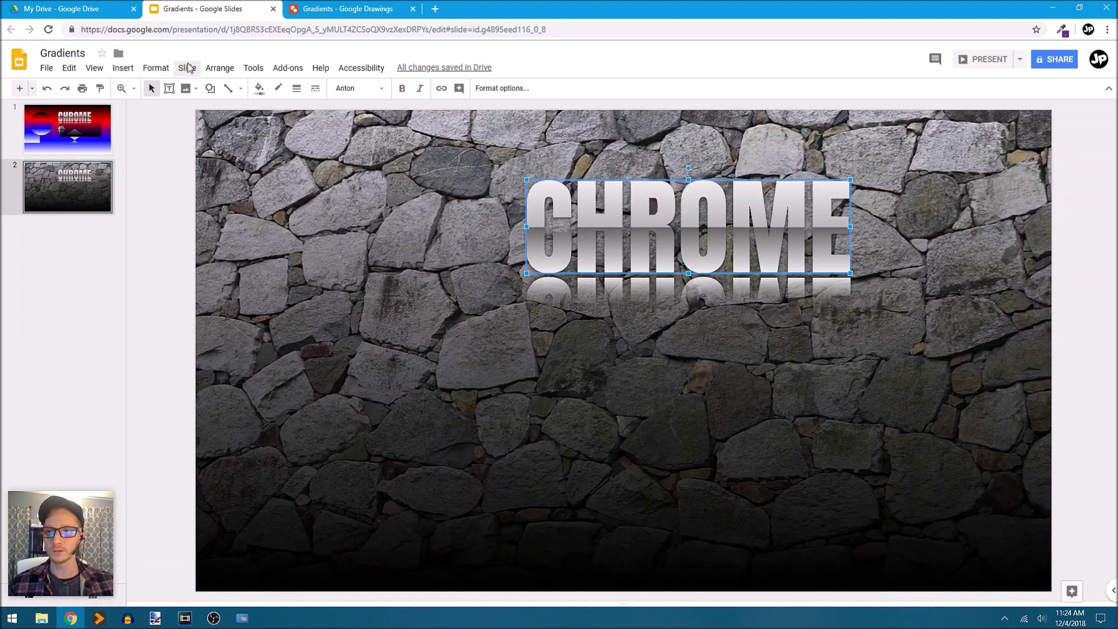
left_click(220, 68)
mouse_move(239, 146)
left_click(289, 145)
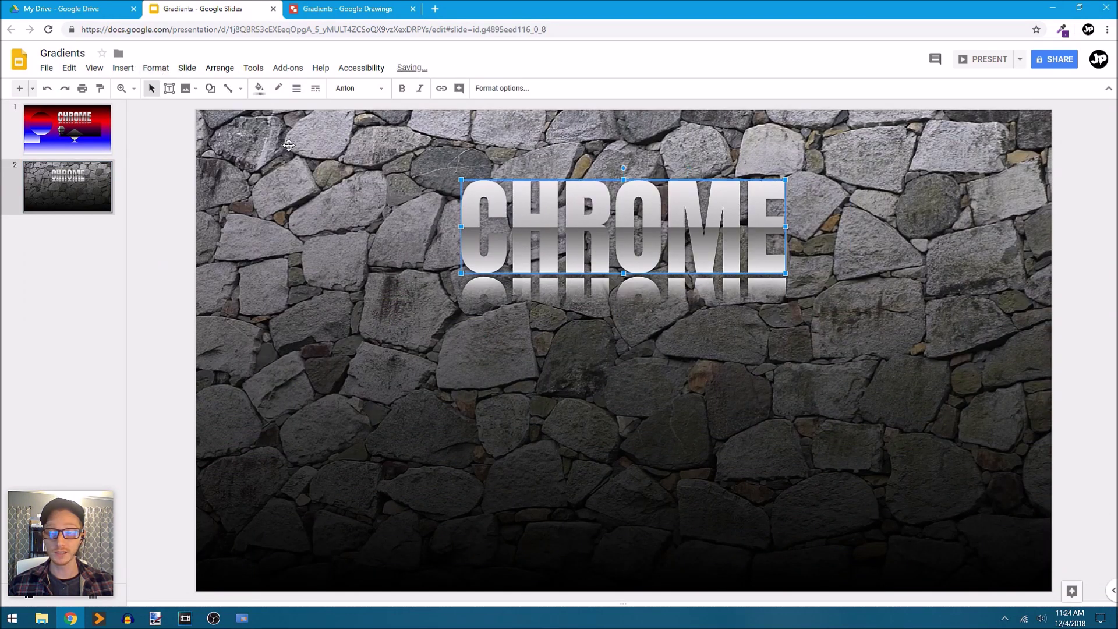
left_click(219, 68)
mouse_move(316, 149)
left_click(378, 169)
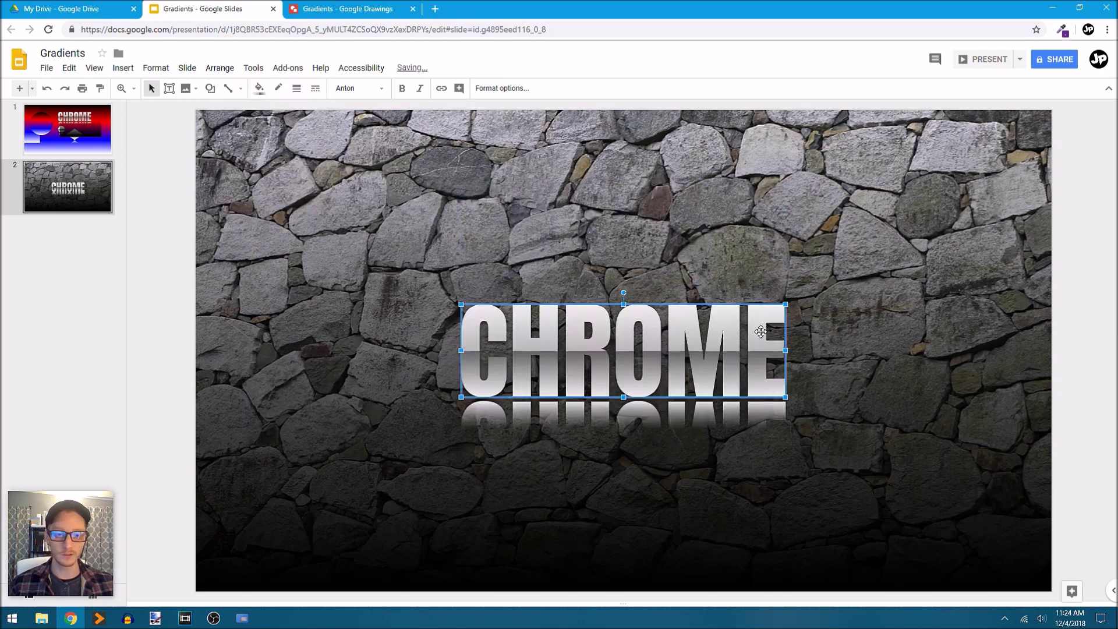
left_click_drag(853, 245, 840, 273)
left_click(230, 430)
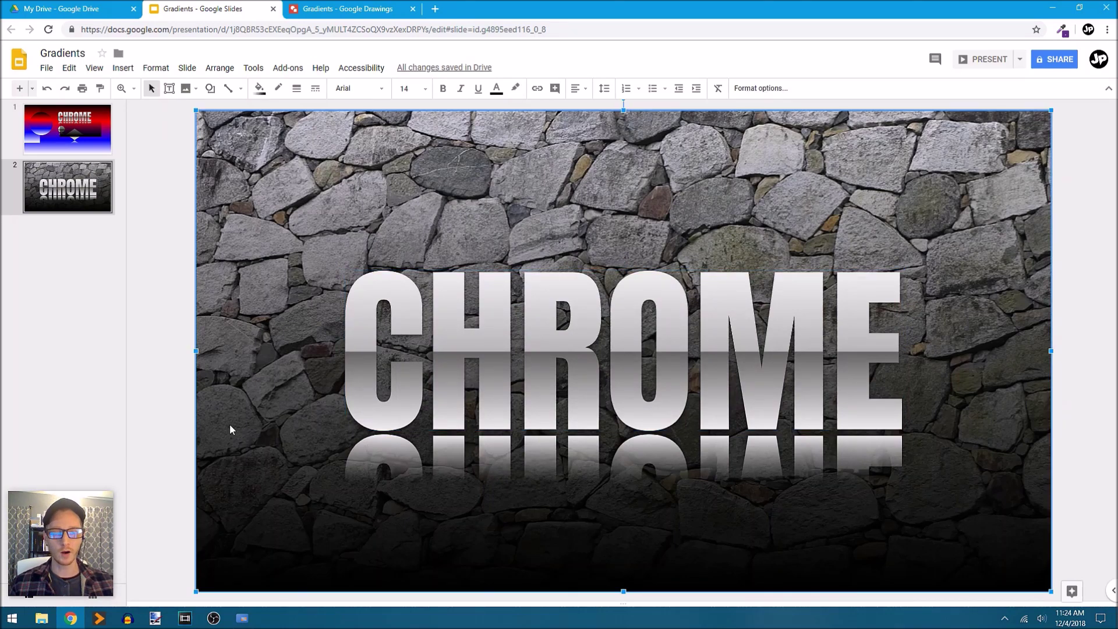
Cut and re-paste the dark gradient overlay so the CHROME letters show bright over it
key("Delete")
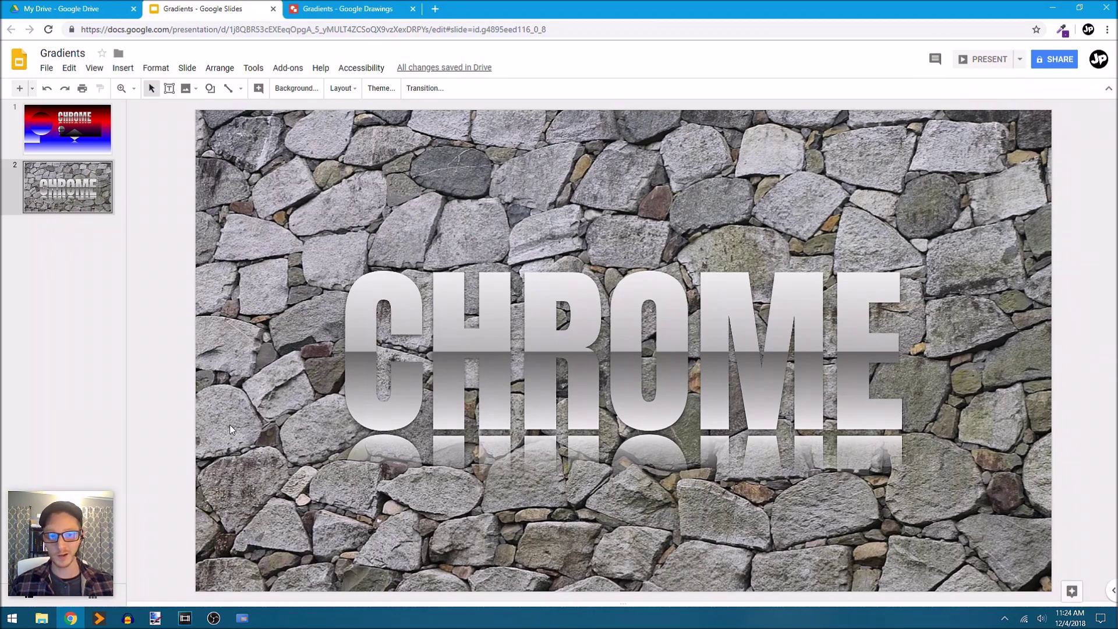
key("ctrl+v")
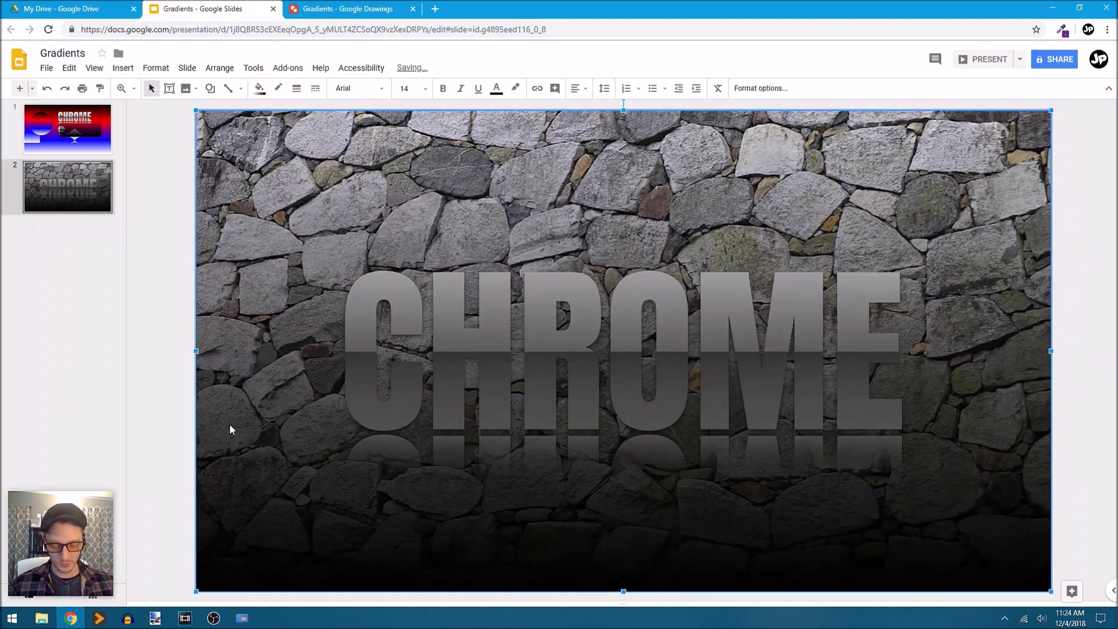
left_click(179, 310)
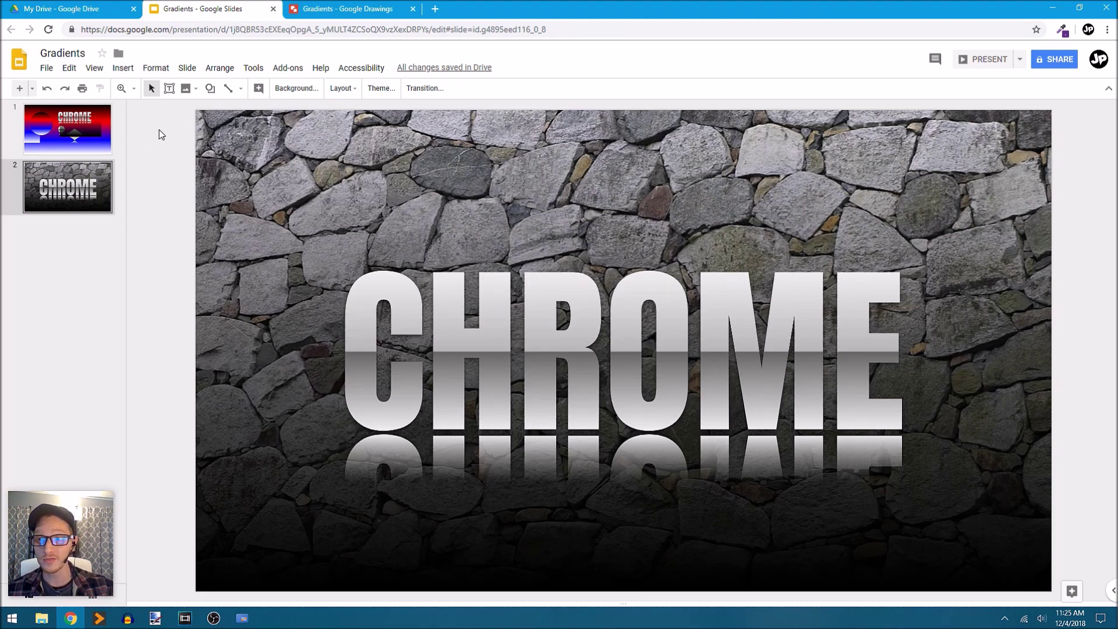
right_click(70, 242)
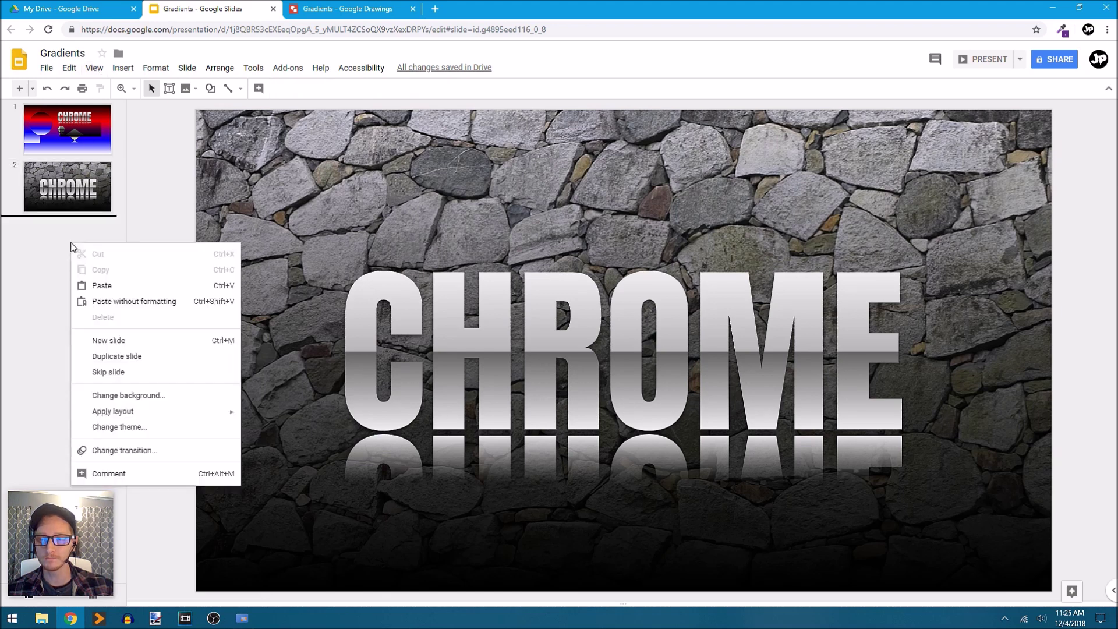
Add slide 3 after the stone-wall slide and delete its title and text placeholders
left_click(146, 343)
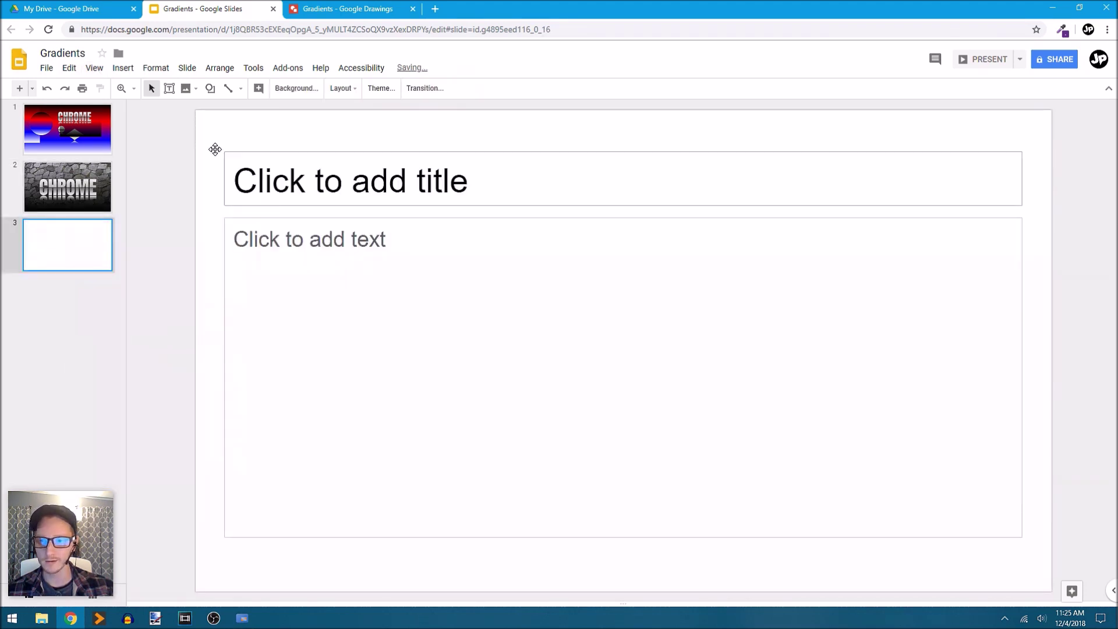
left_click_drag(175, 142, 371, 331)
key("Delete")
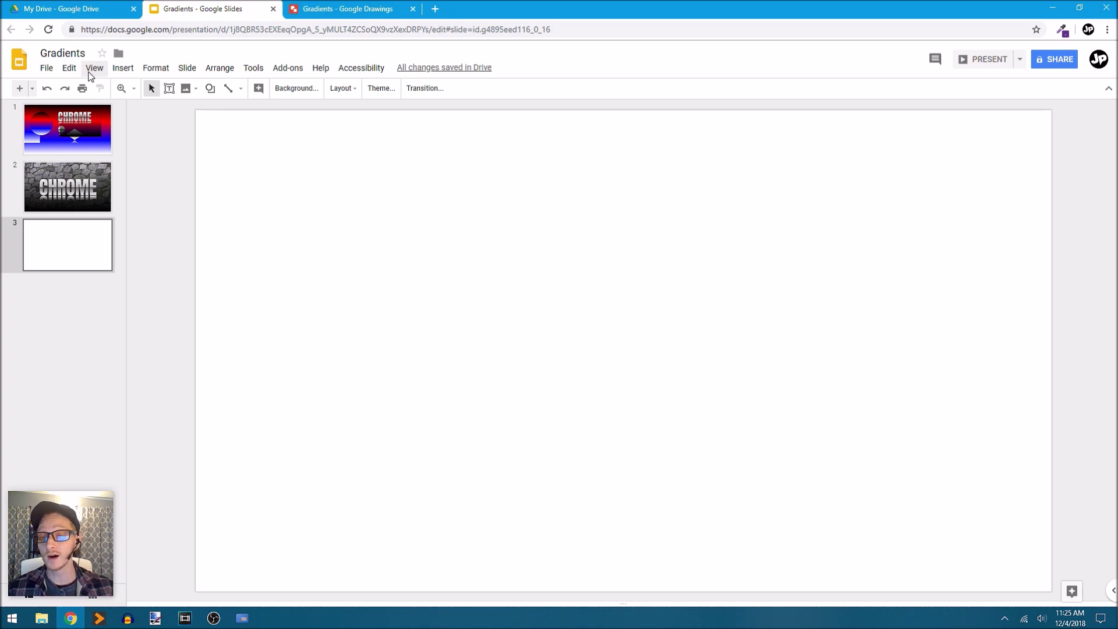
left_click(123, 69)
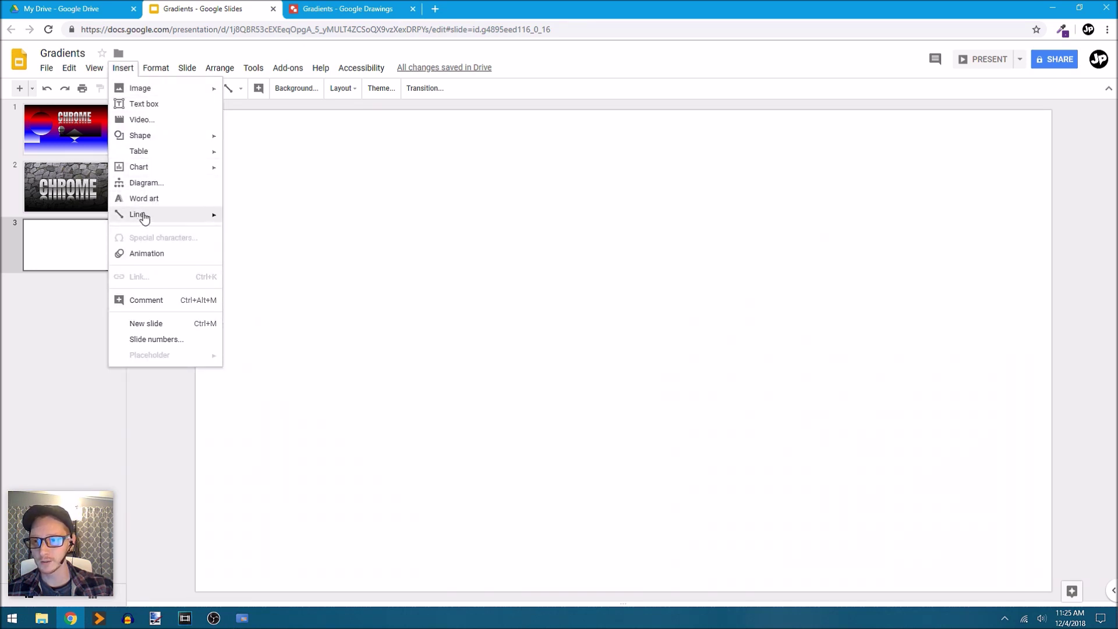
key("ctrl+alt+m")
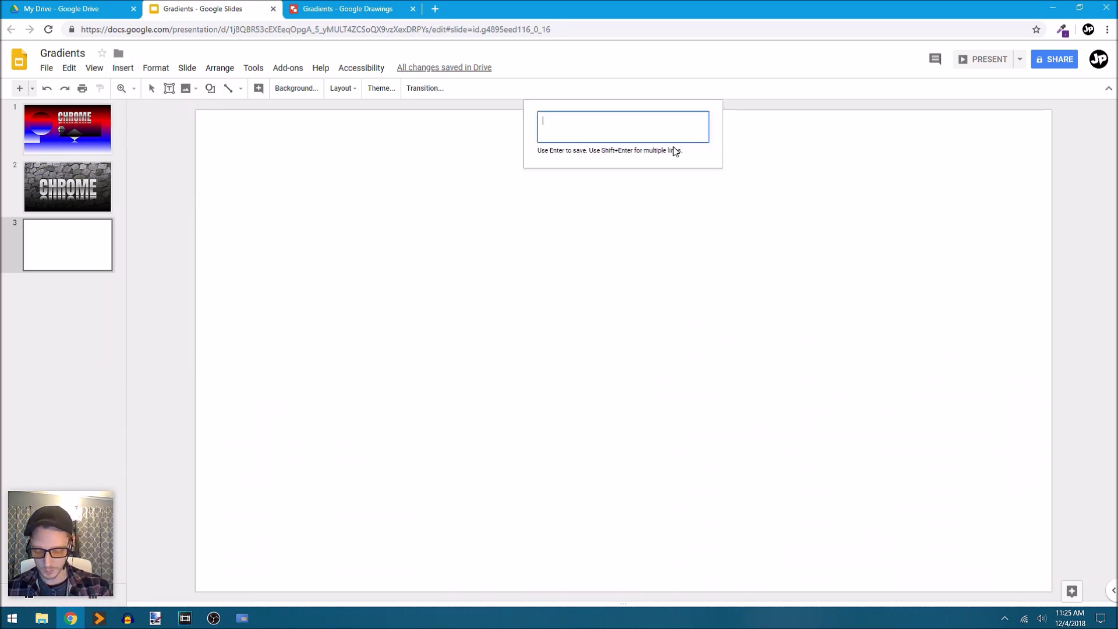
Create the word art FIRE and set it in the Sarina font
type("FIRE")
key("Return")
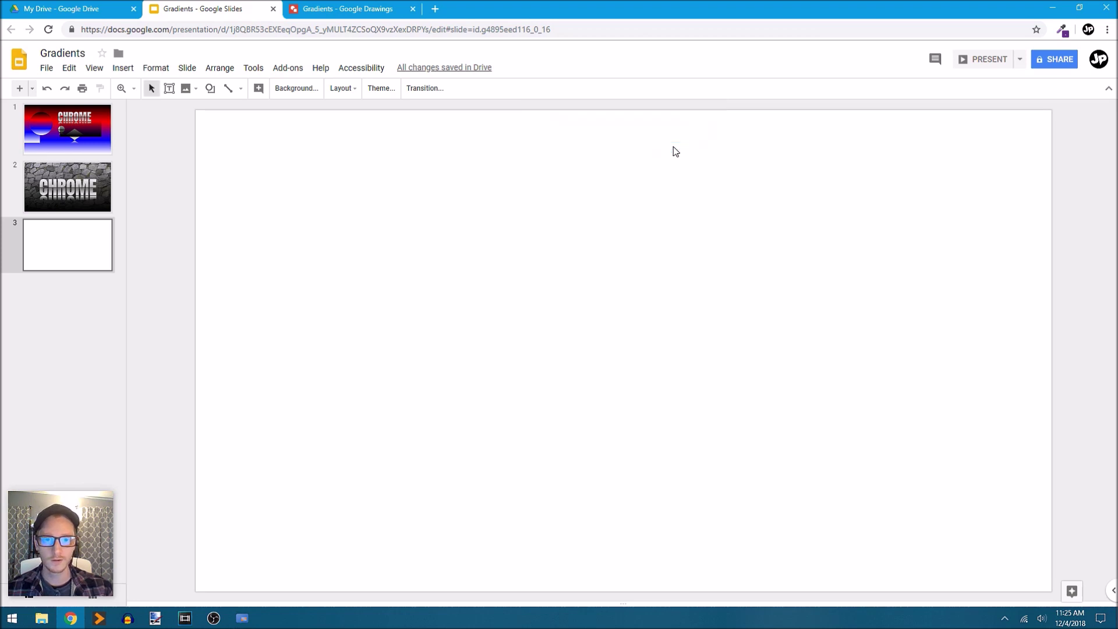
left_click(376, 87)
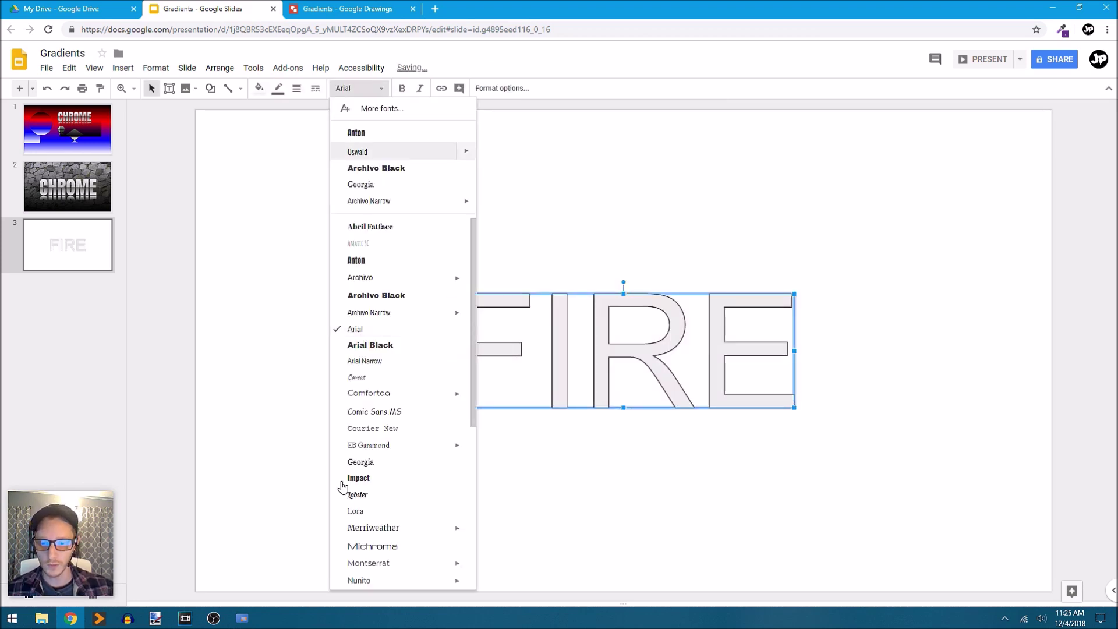
scroll(382, 448, "down", 3)
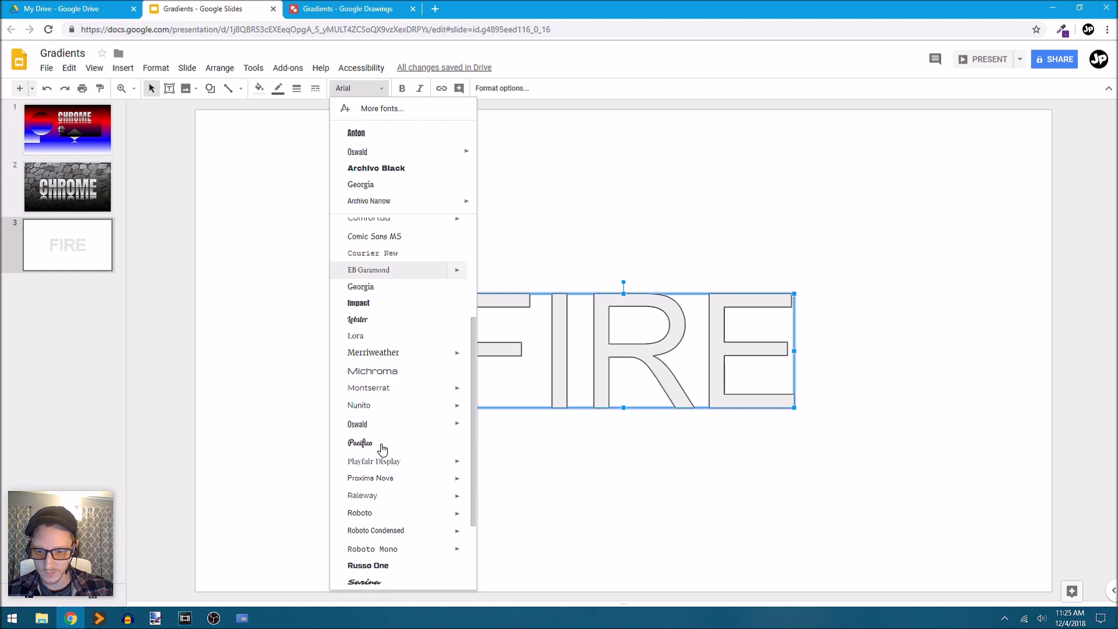
left_click(387, 520)
Centre the Fire word art horizontally and vertically on the slide
left_click_drag(680, 377, 625, 375)
left_click(220, 68)
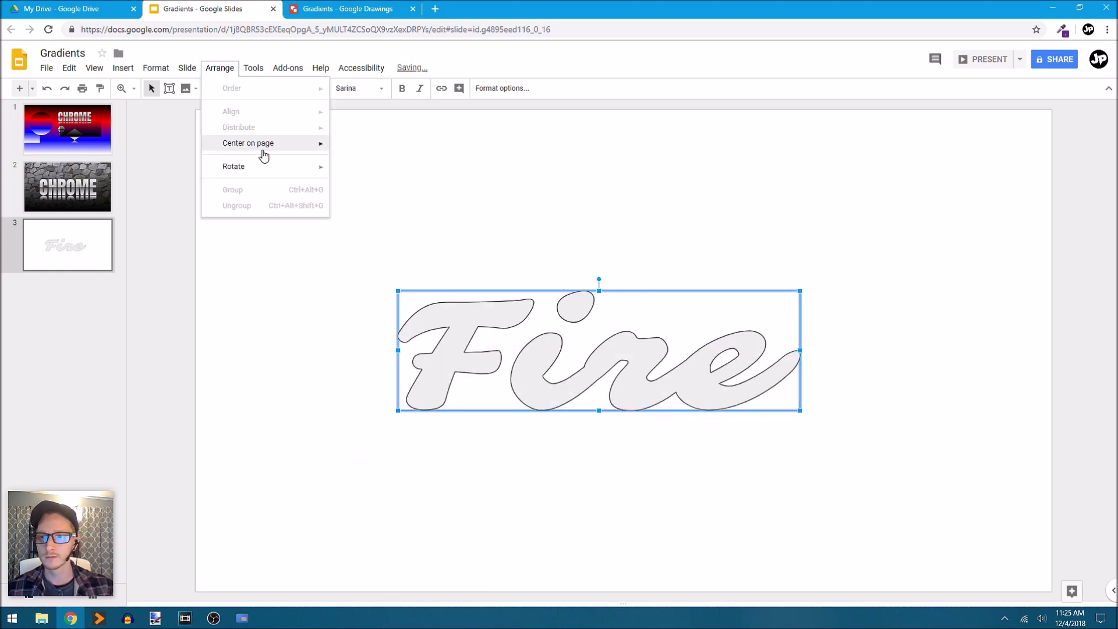
left_click(372, 146)
left_click(220, 68)
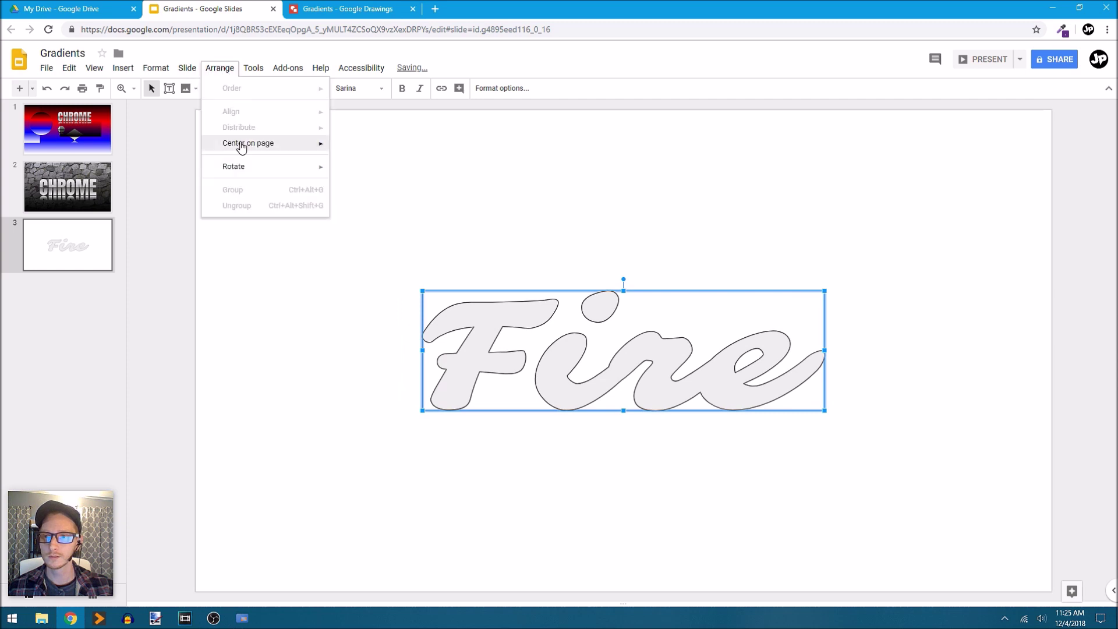
mouse_move(237, 146)
left_click(367, 165)
Remove the Fire outline and fill the lettering with a custom red-to-yellow gradient
left_click(278, 88)
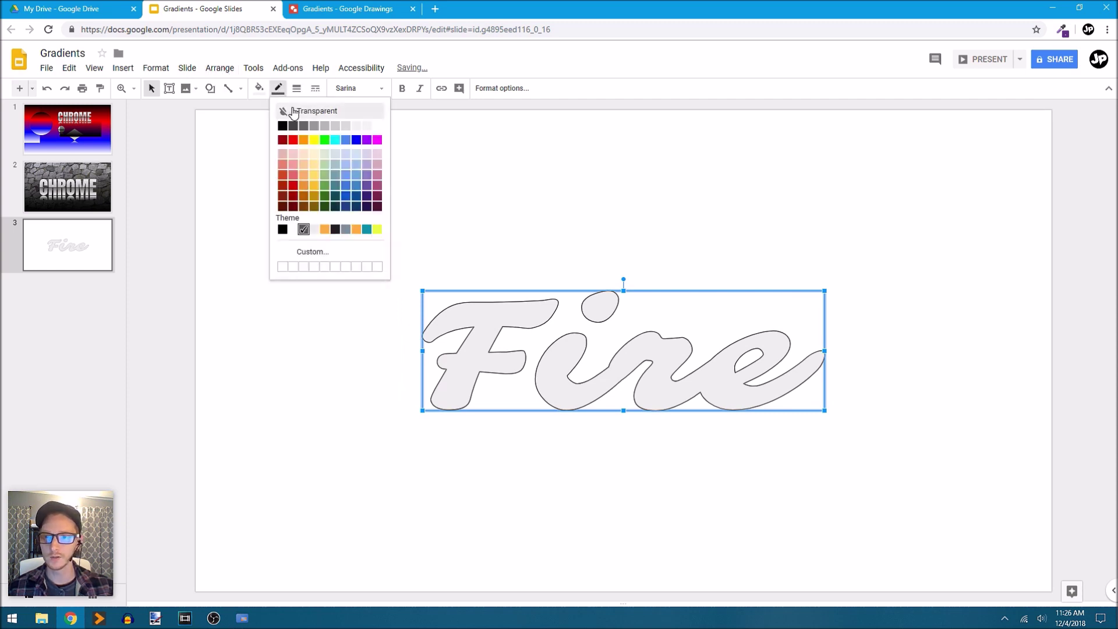
left_click(294, 113)
left_click(261, 88)
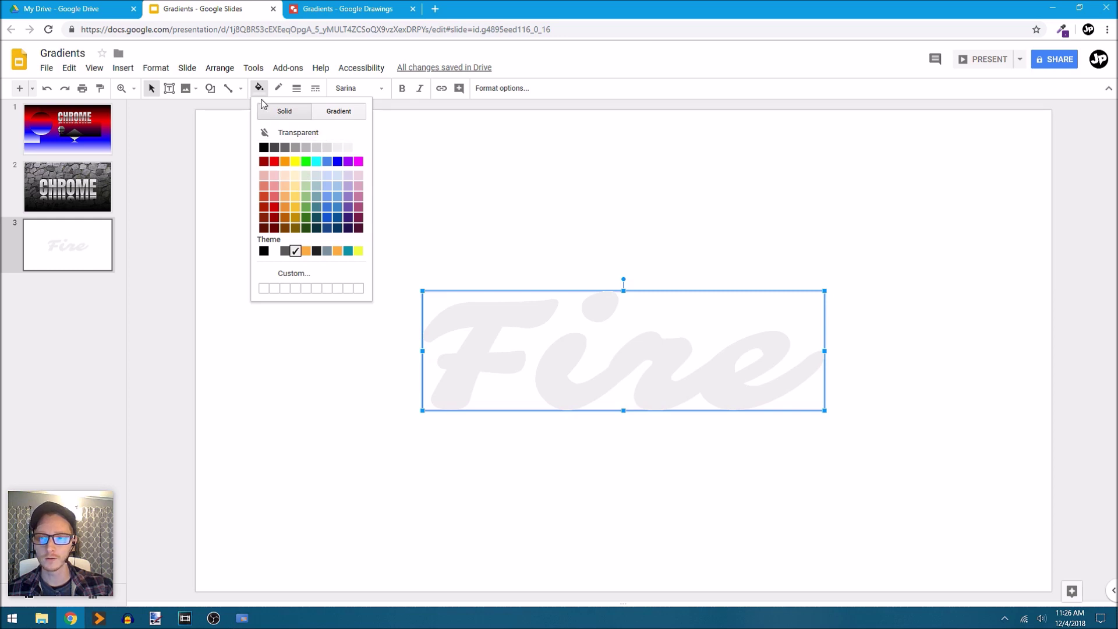
left_click(348, 114)
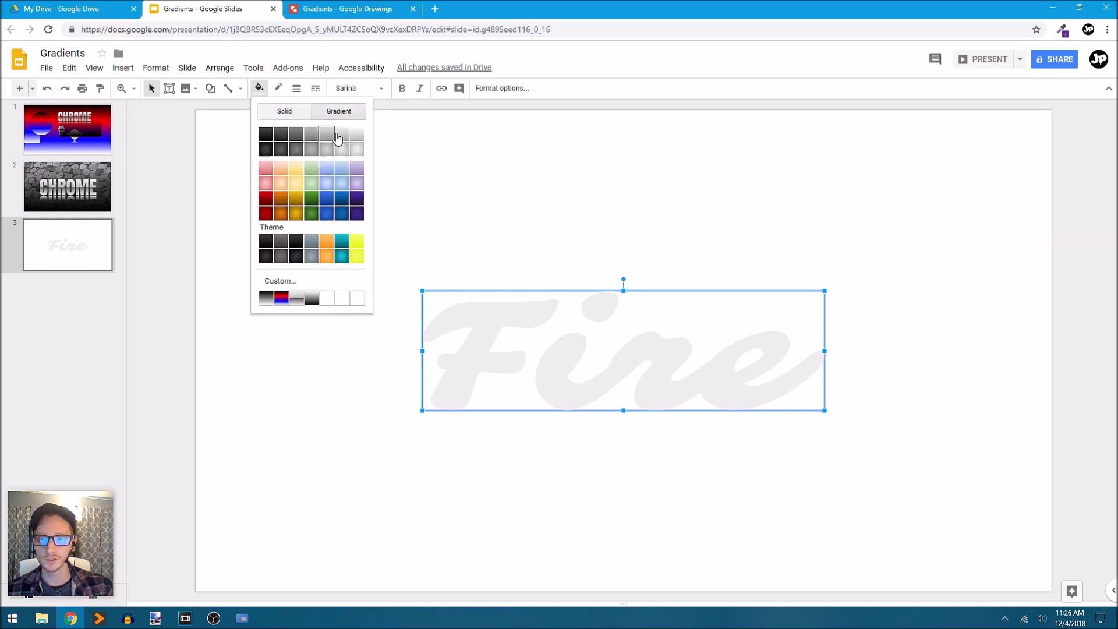
left_click(292, 283)
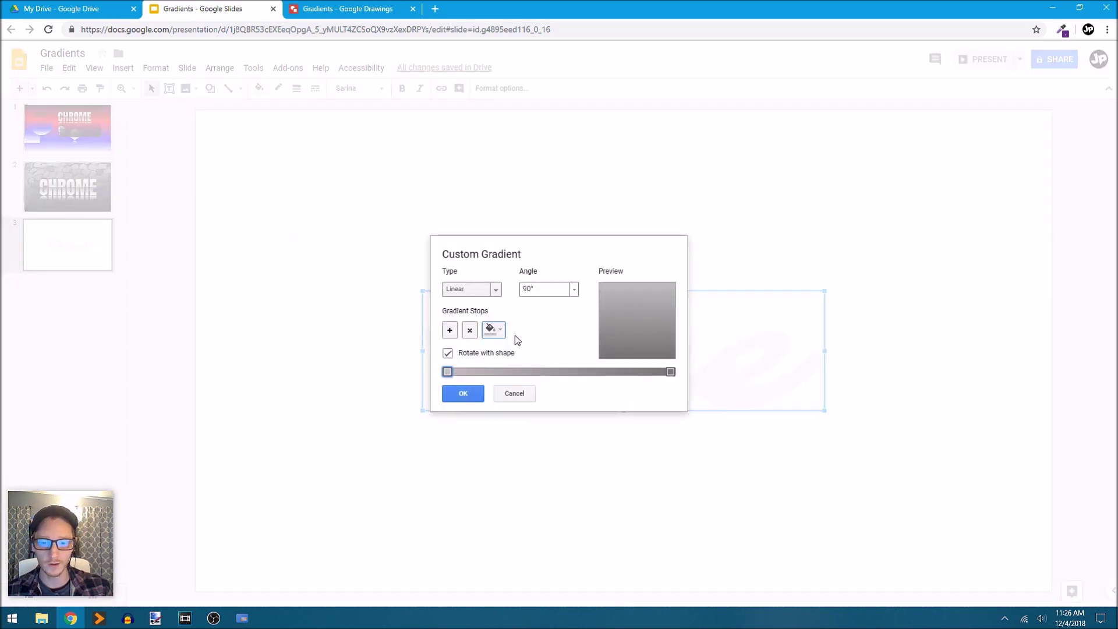
left_click(495, 329)
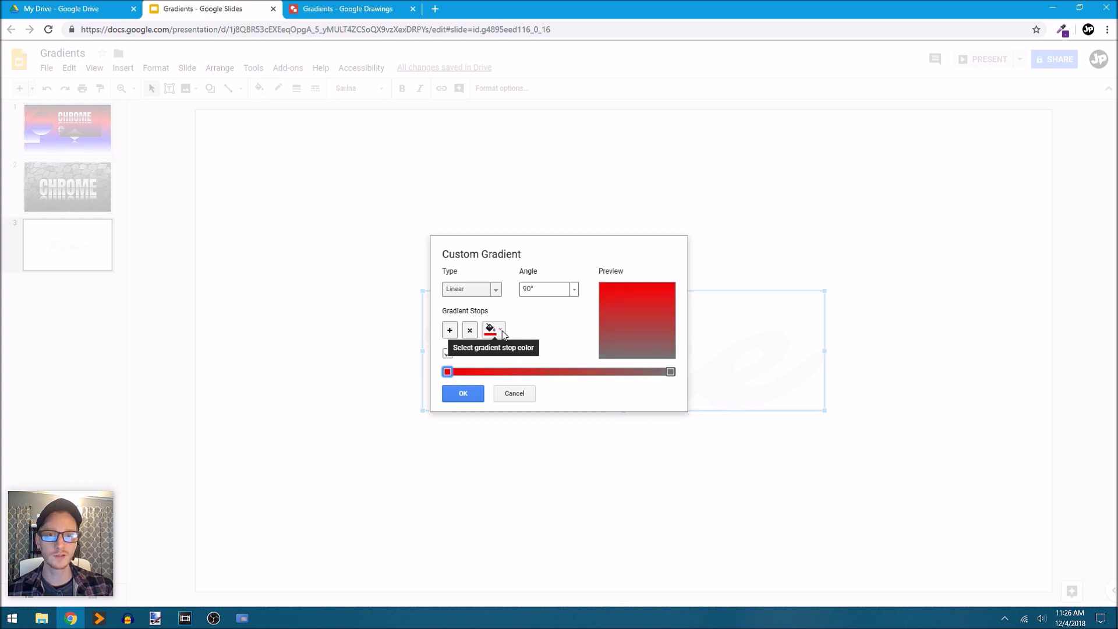
left_click(500, 330)
left_click(671, 372)
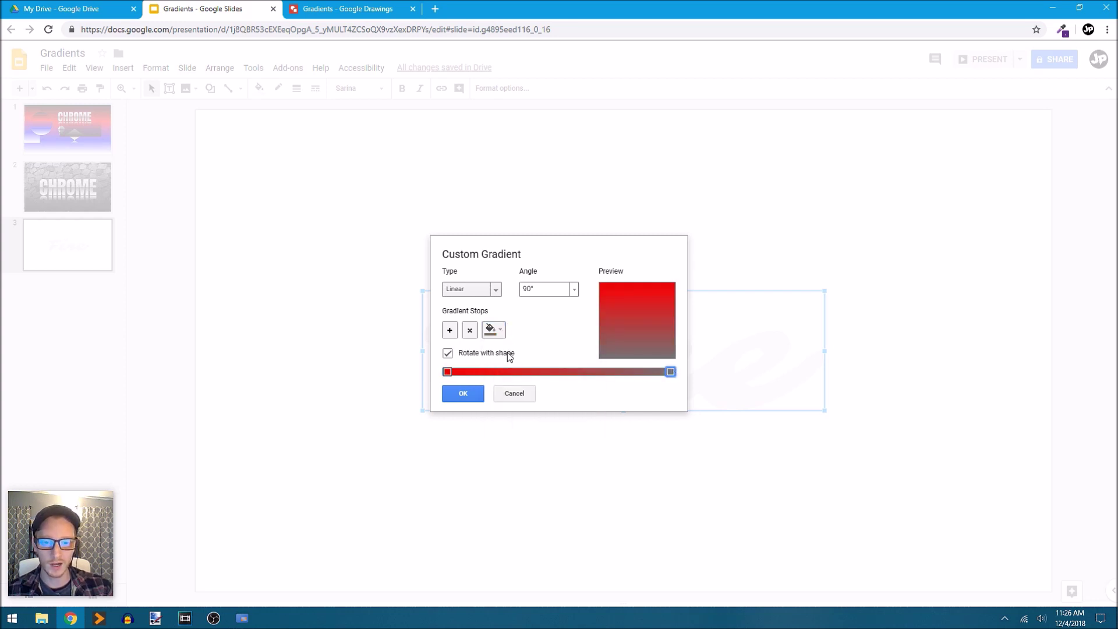
left_click(495, 330)
left_click(525, 378)
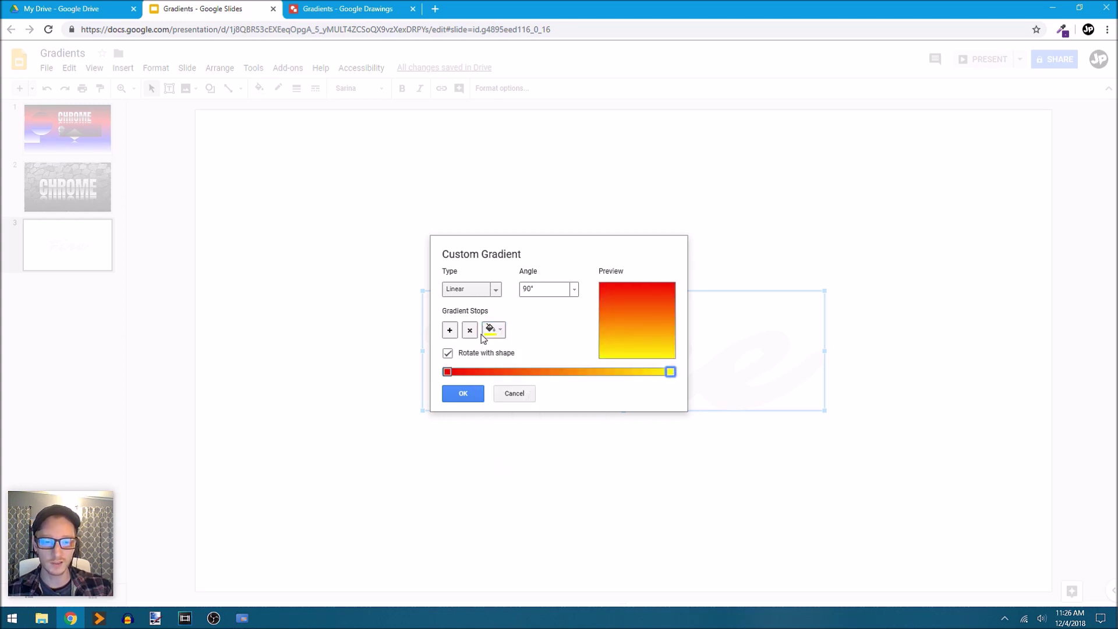
left_click(471, 394)
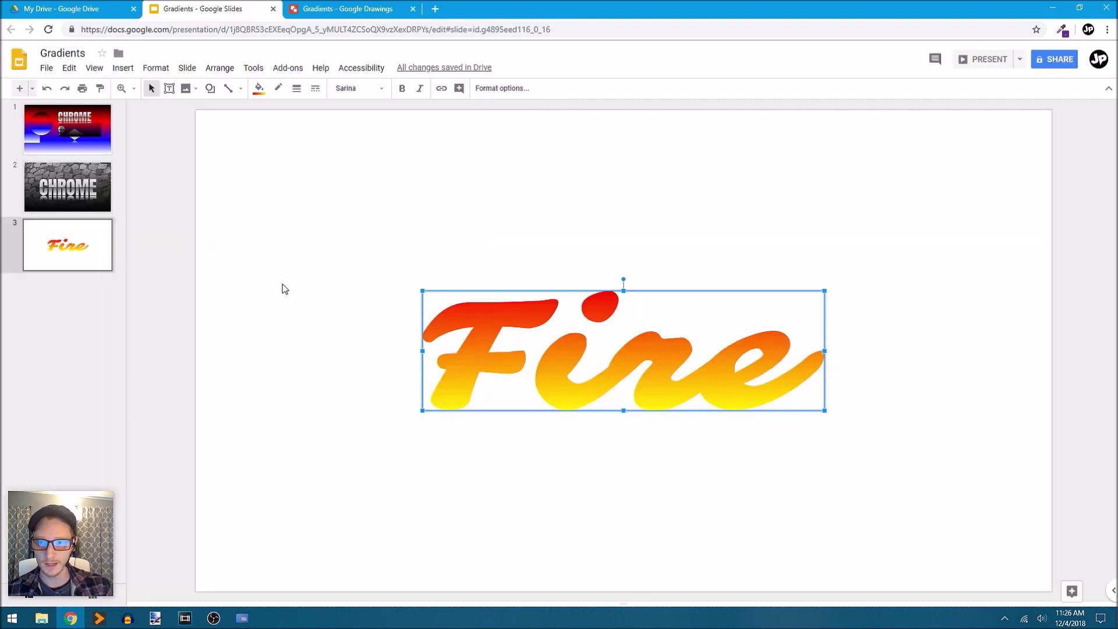
left_click(274, 290)
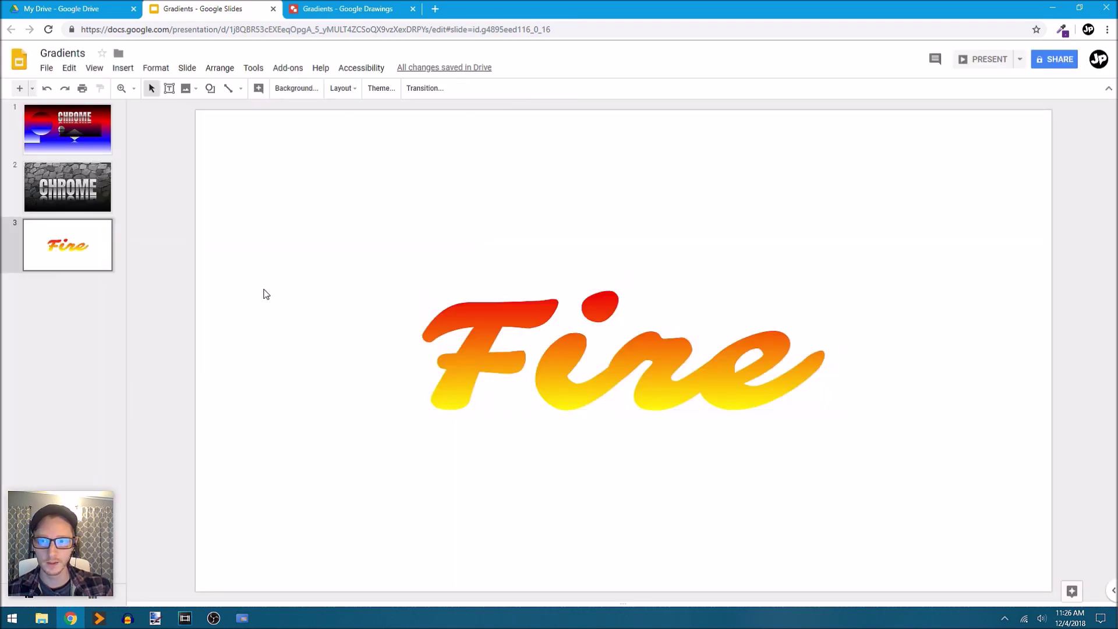
Set the slide 3 background to the same red-to-yellow custom gradient swatch
left_click(297, 94)
left_click(581, 301)
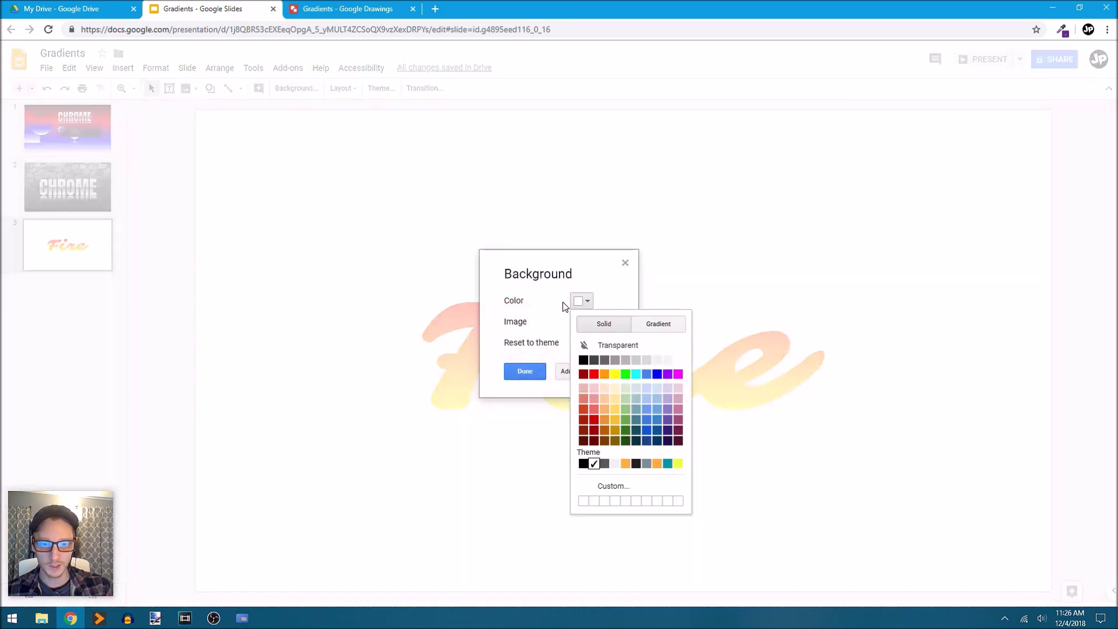
left_click(659, 324)
left_click(646, 511)
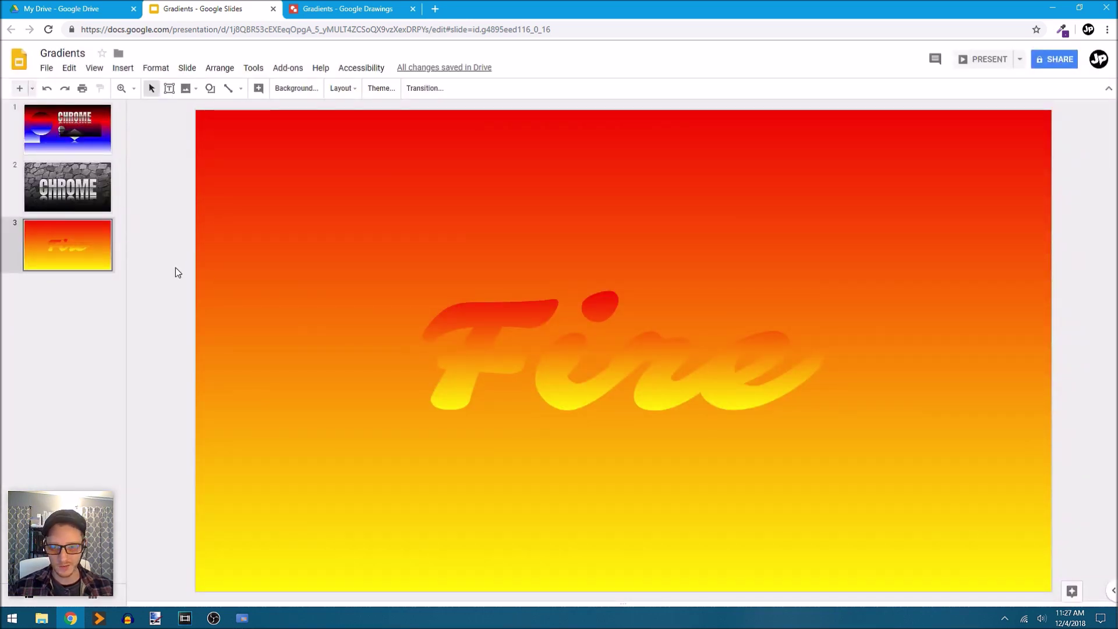
left_click(664, 370)
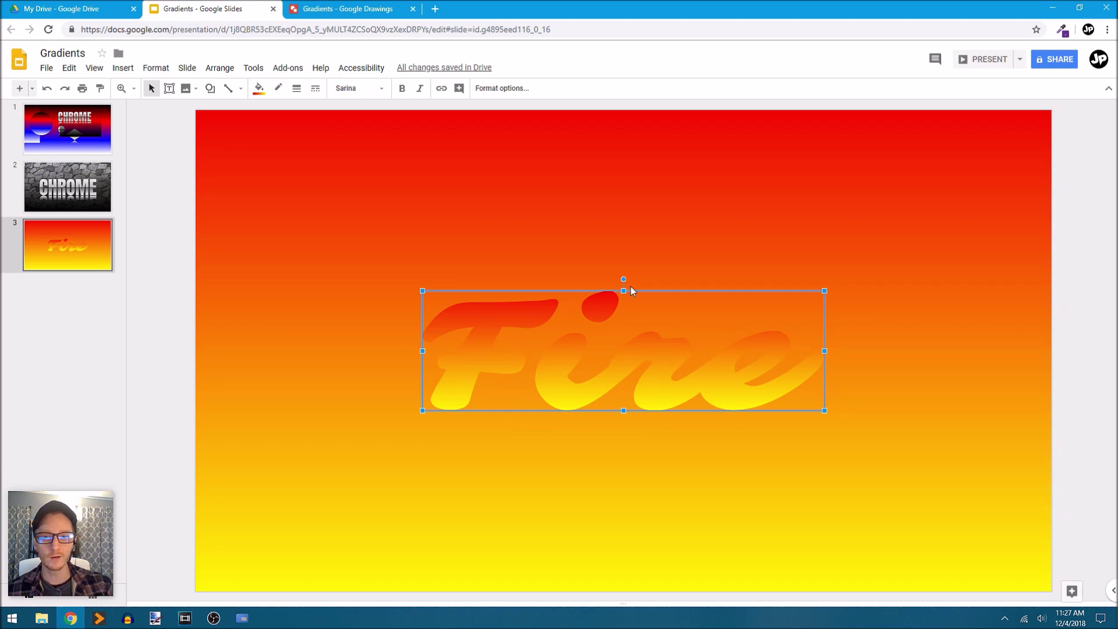
Give Fire a white drop shadow with 0 transparency and a larger blur radius
left_click(510, 90)
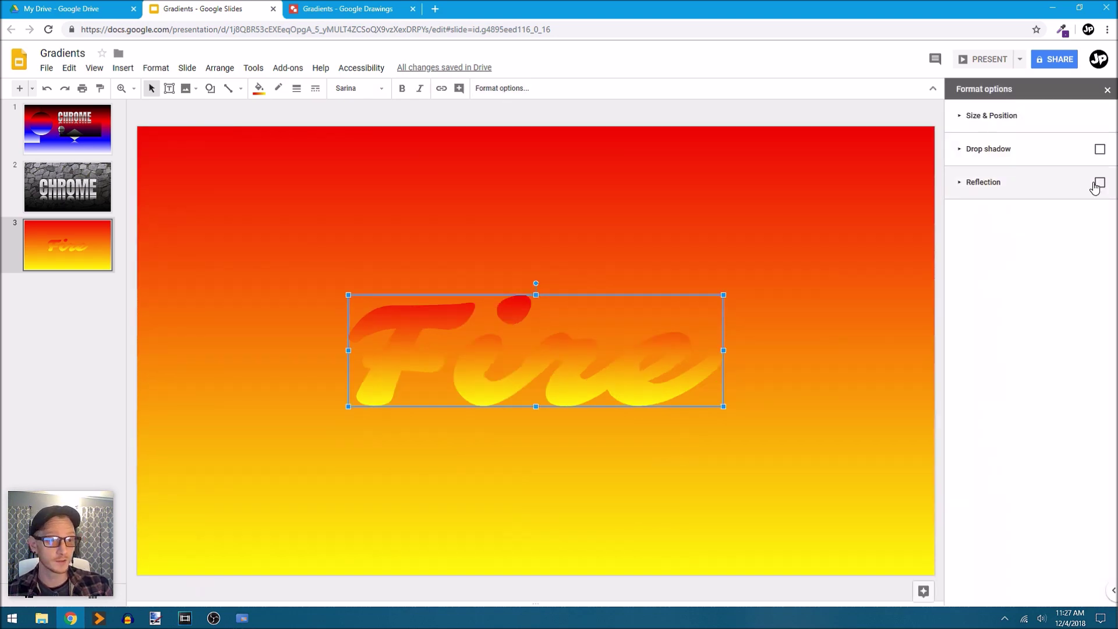
left_click(1100, 150)
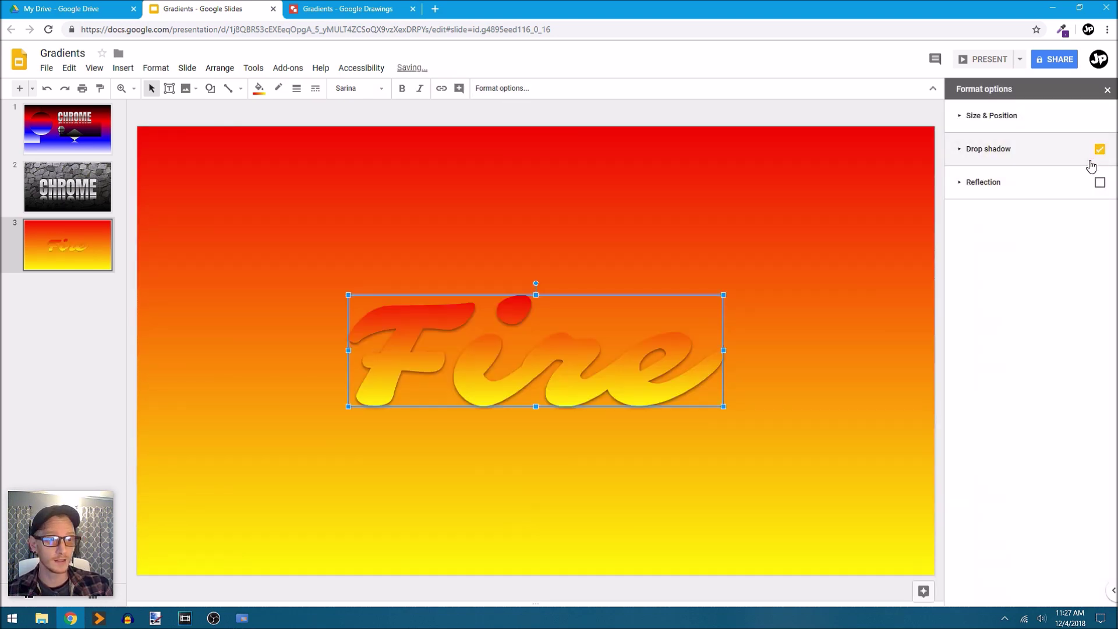
left_click(960, 153)
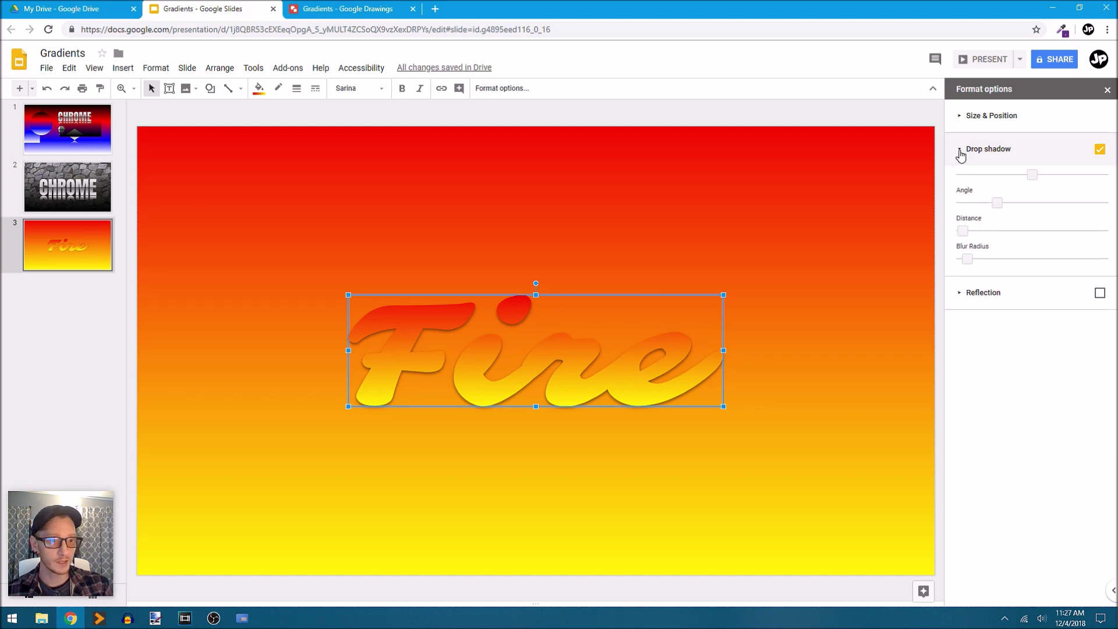
left_click(1096, 176)
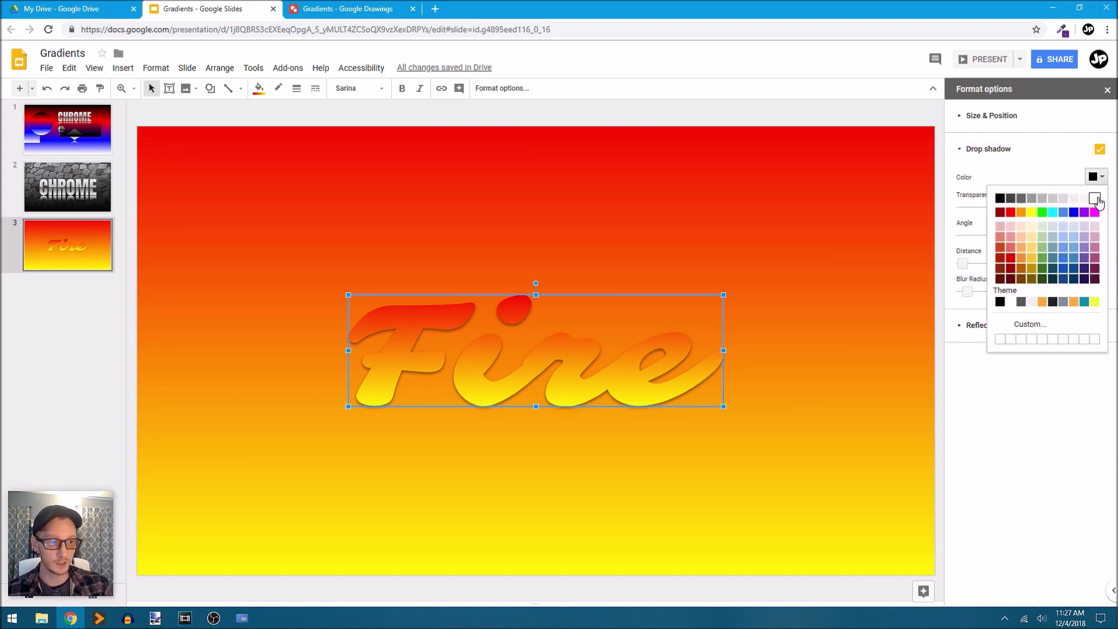
left_click(1094, 199)
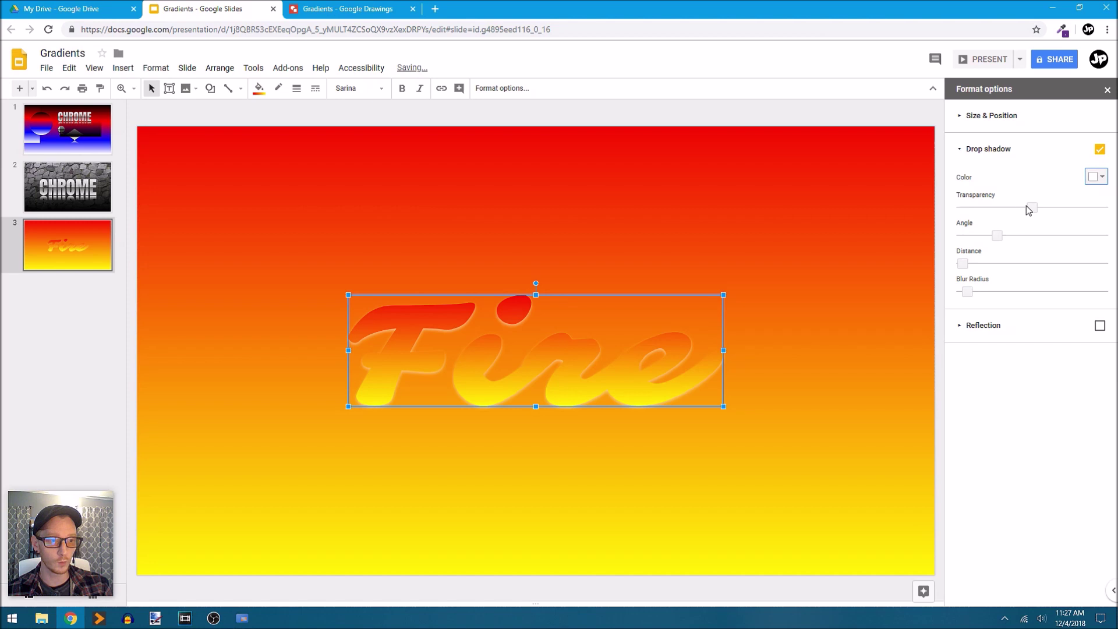
left_click_drag(1025, 210, 950, 212)
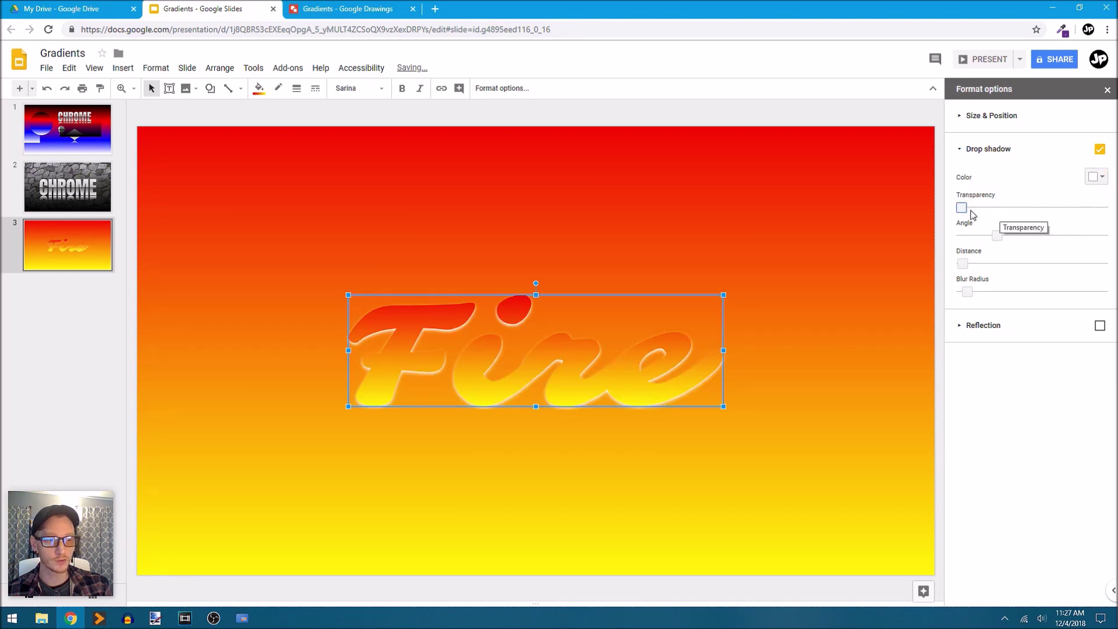
left_click_drag(967, 291, 982, 306)
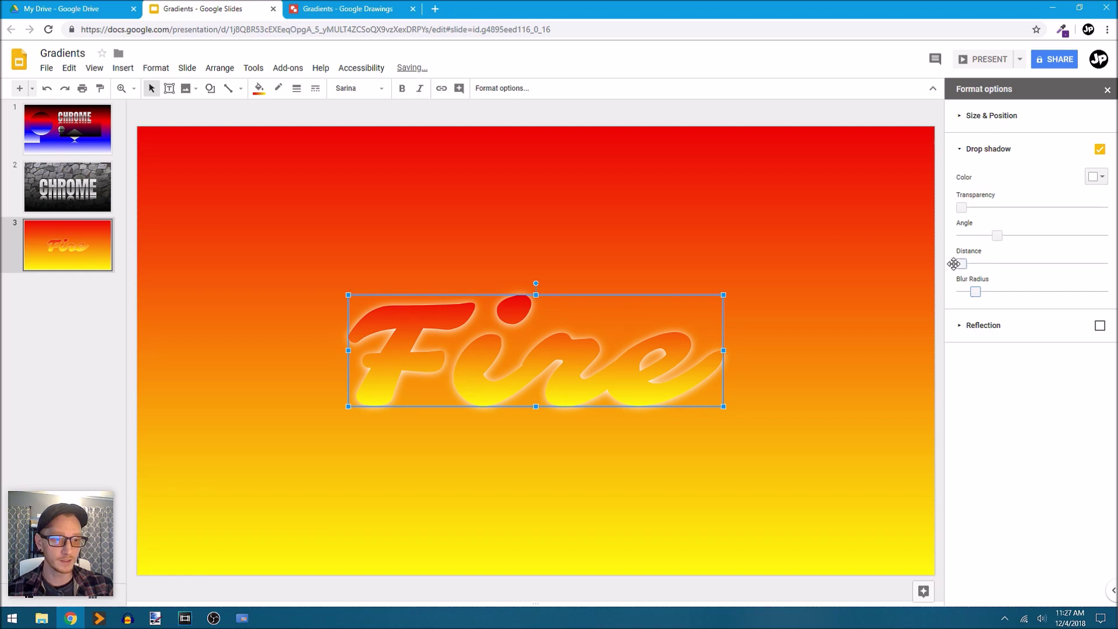
left_click(953, 263)
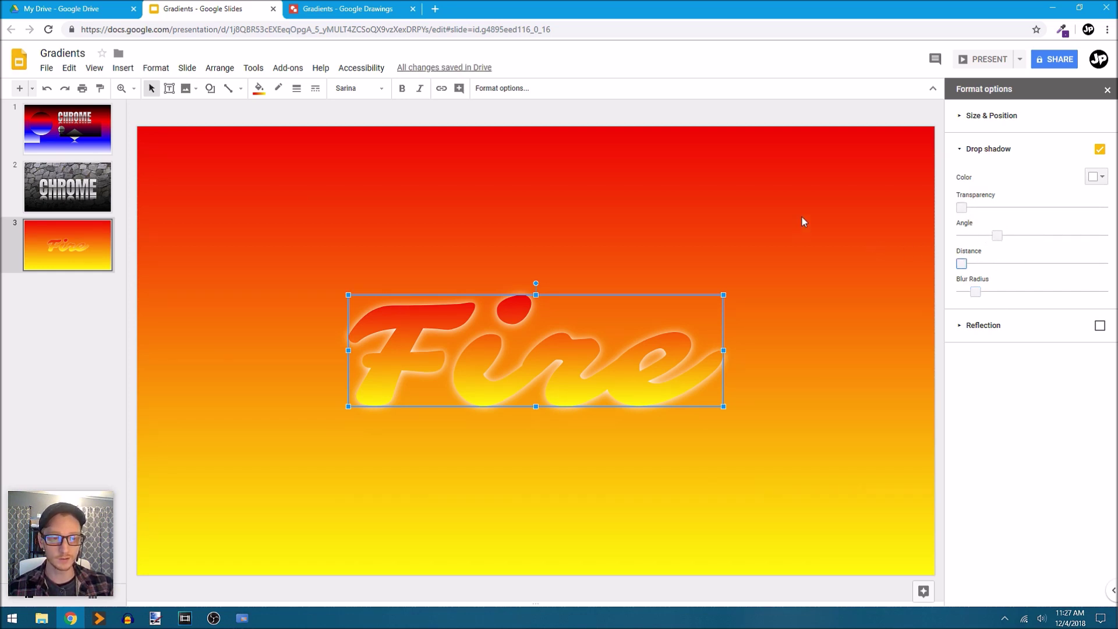
left_click(1108, 89)
left_click(1059, 254)
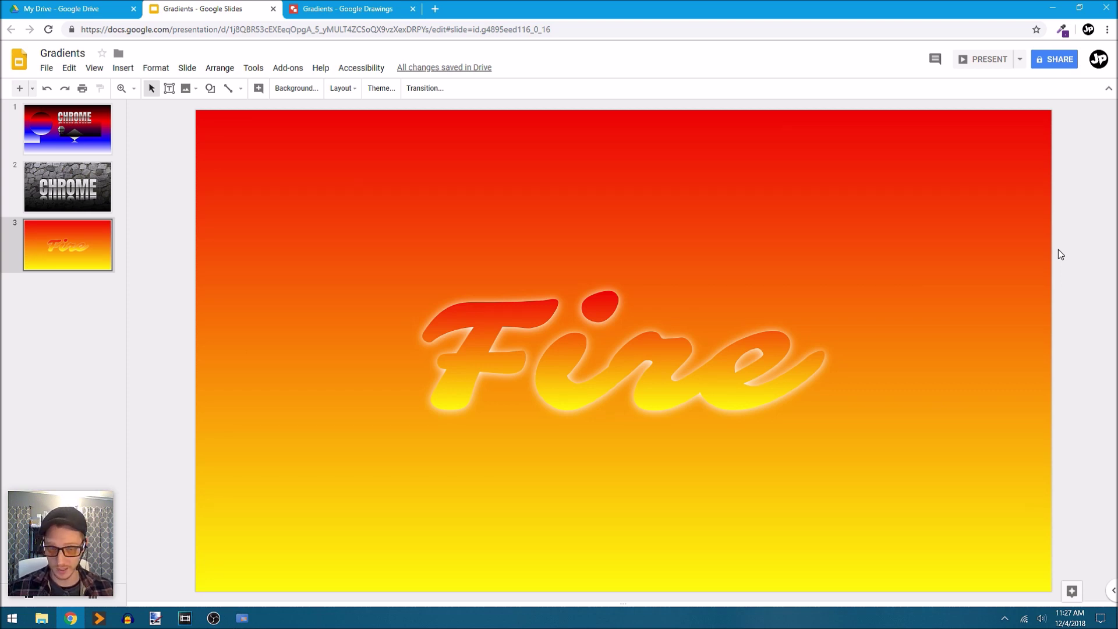
Copy Fire into the Gradients drawing, replacing the GRADIENTS lettering, and enlarge it across the canvas
left_click(790, 410)
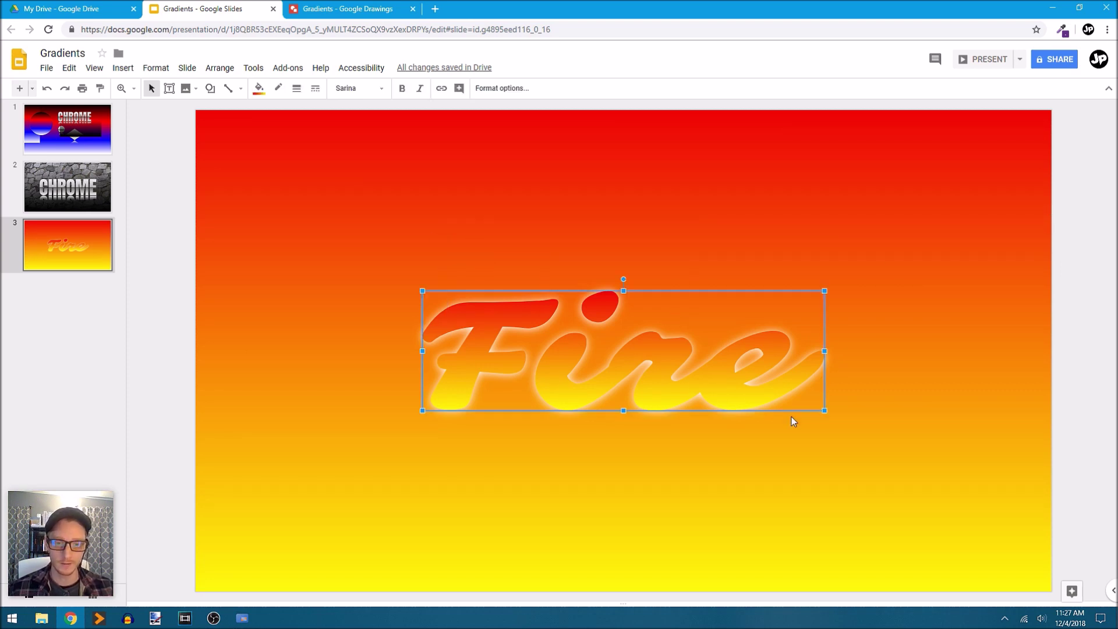
left_click(342, 9)
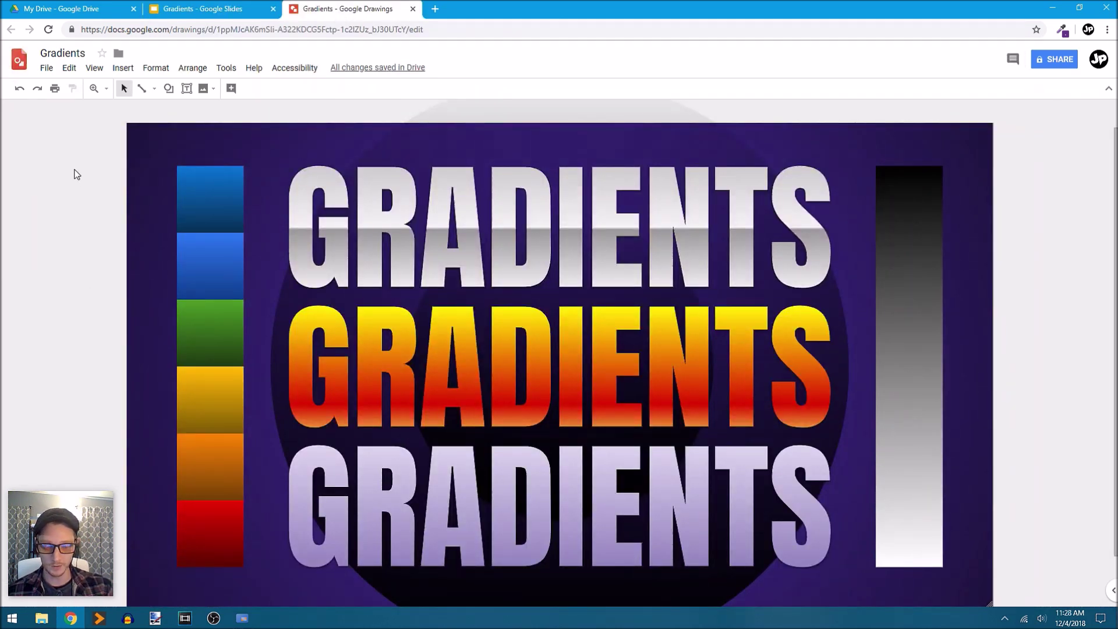
mouse_move(74, 170)
left_mouse_down()
mouse_move(928, 532)
mouse_move(1056, 562)
left_mouse_up()
mouse_move(134, 236)
left_mouse_down()
mouse_move(1044, 253)
mouse_move(1067, 461)
left_mouse_up()
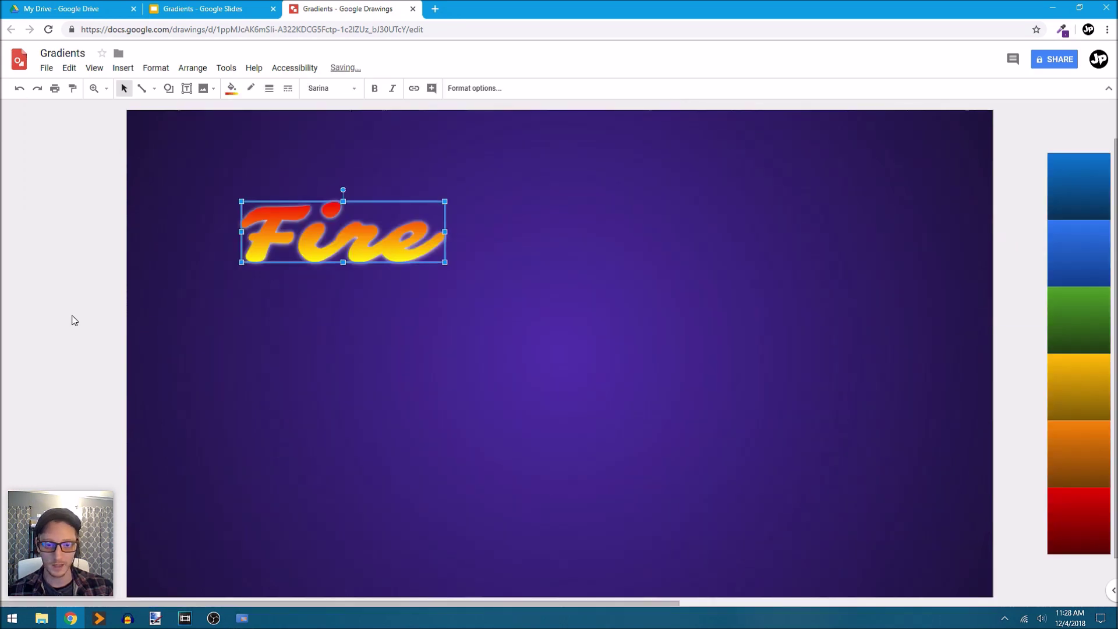
left_click_drag(445, 263, 985, 423)
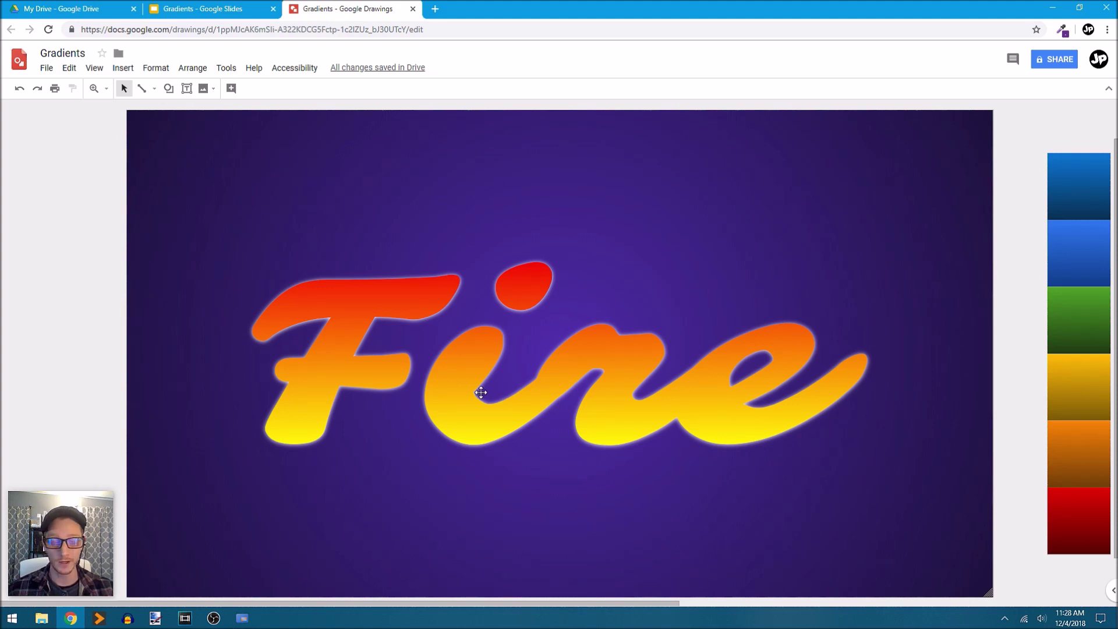
left_click(241, 8)
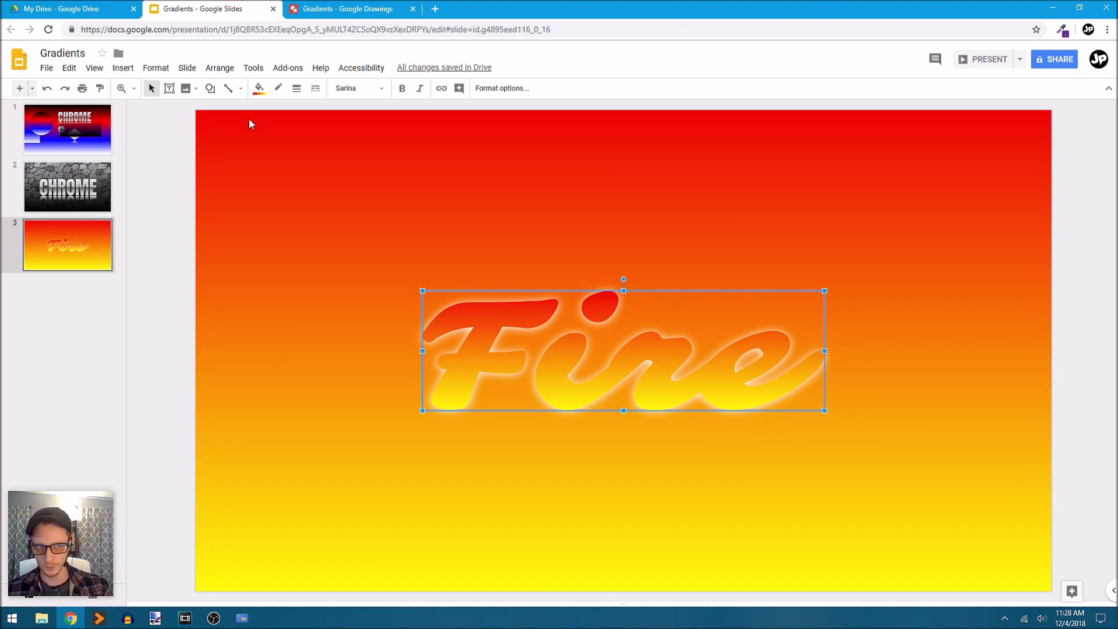
left_click(92, 134)
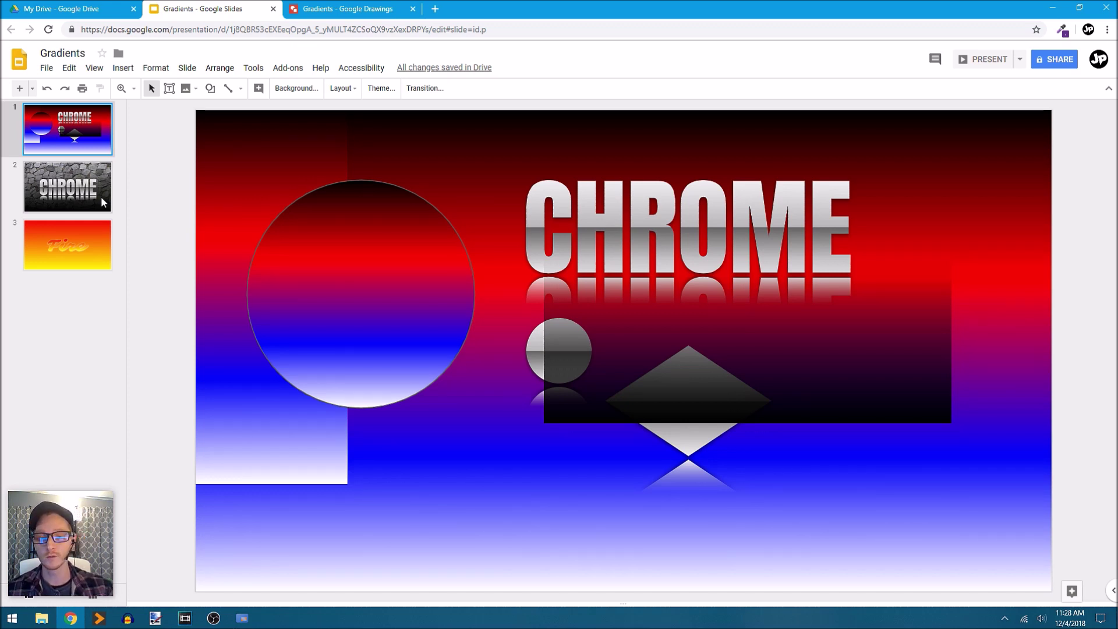
left_click(93, 252)
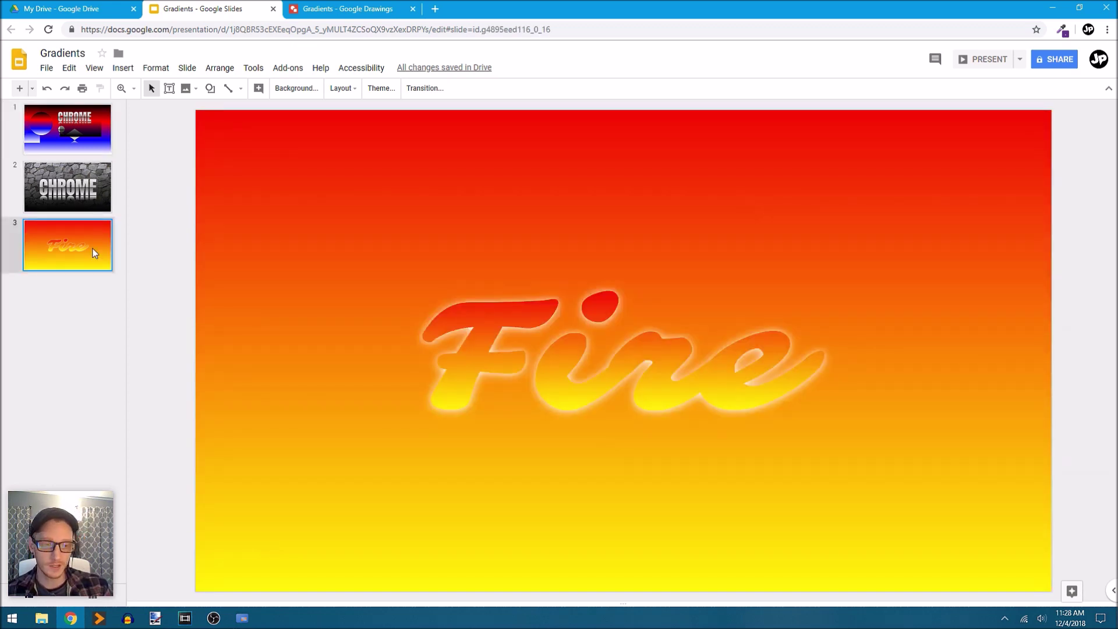